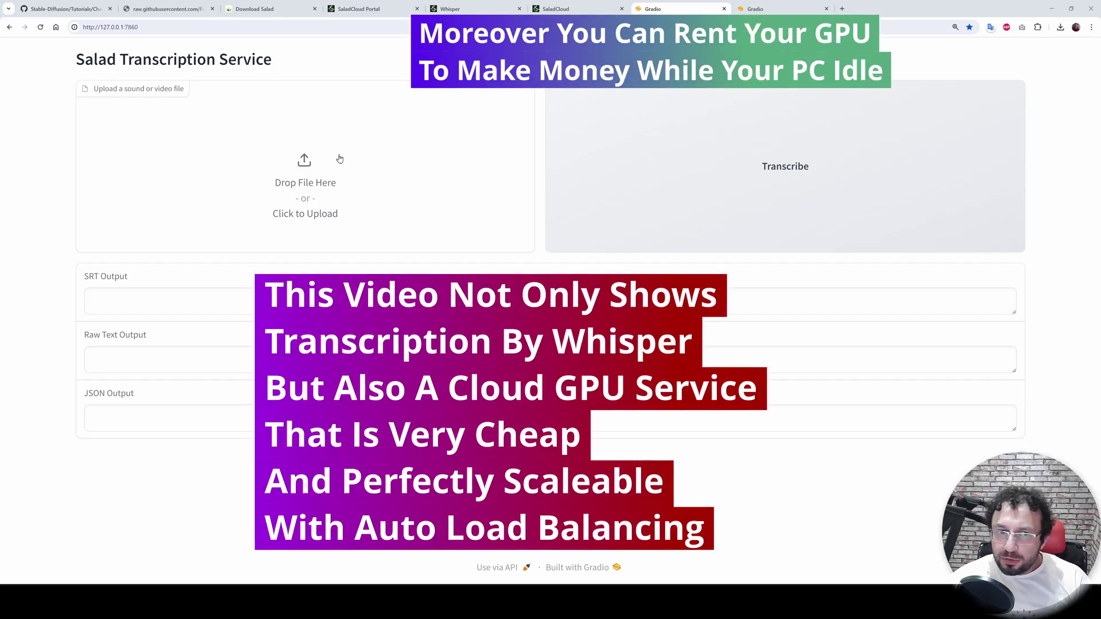
Step: Upload o6.mp4 to the Gradio app and review its SRT, raw text and JSON transcription
left_click(347, 173)
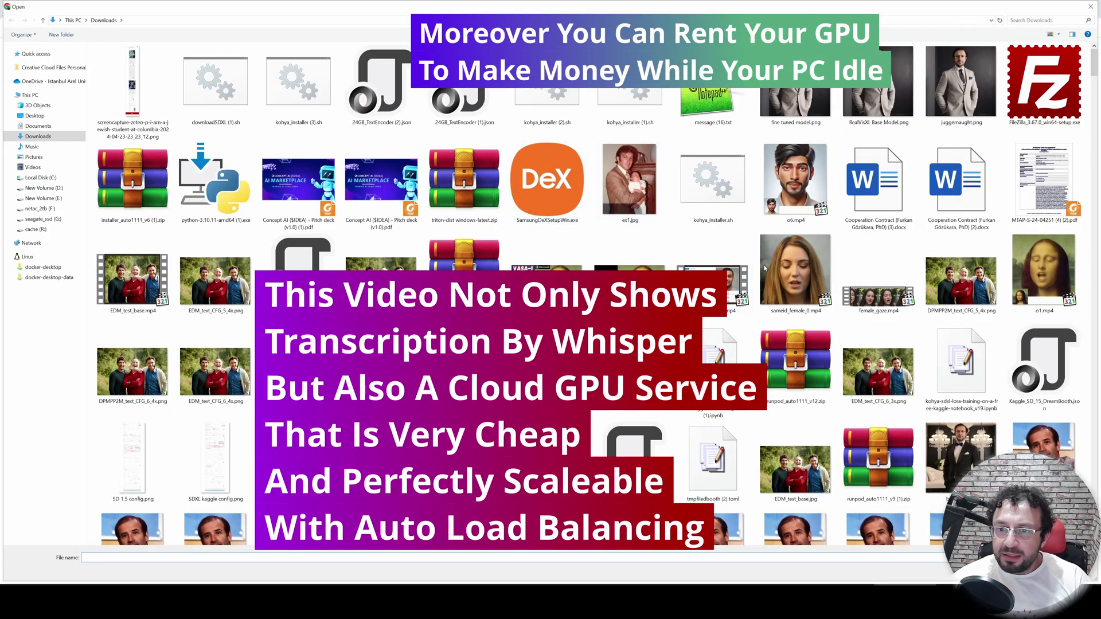
double_click(796, 188)
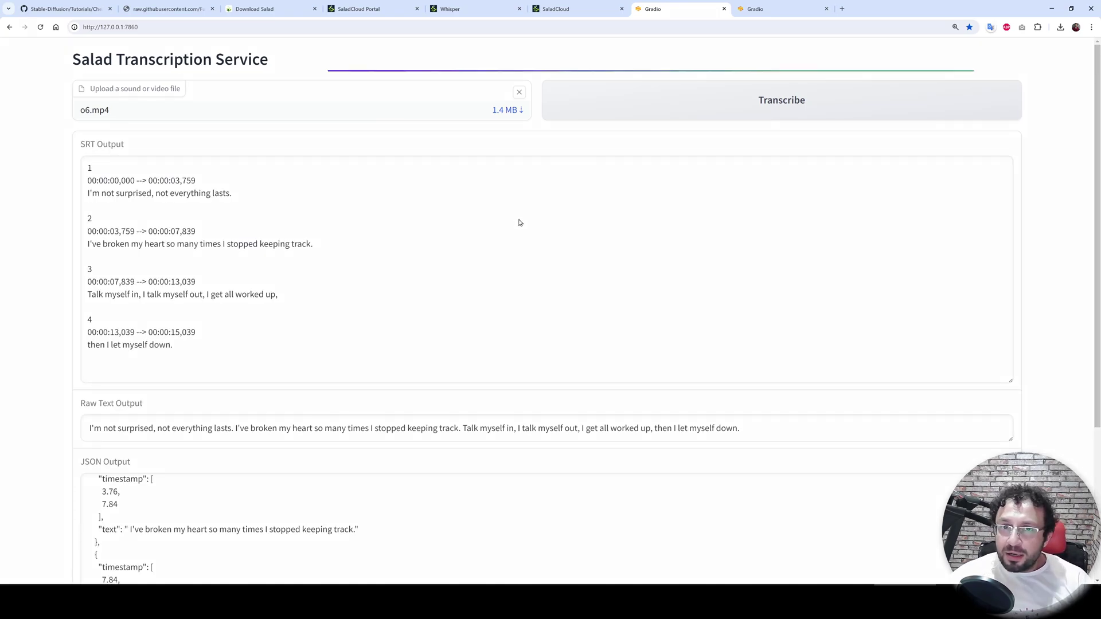
scroll(551, 315, "down", 2)
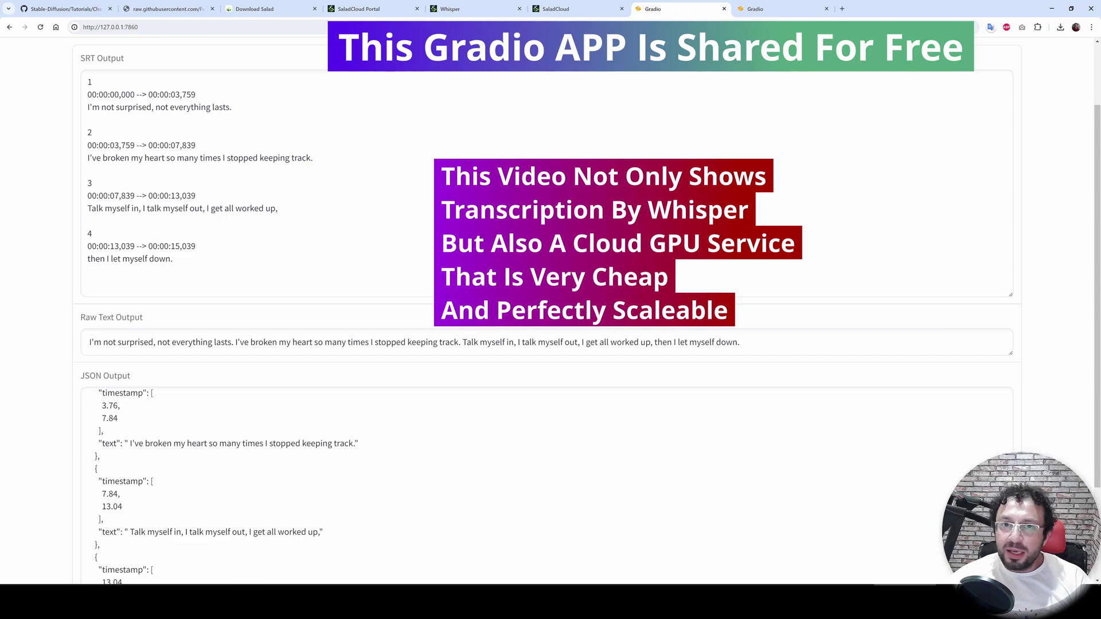
scroll(492, 351, "down", 3)
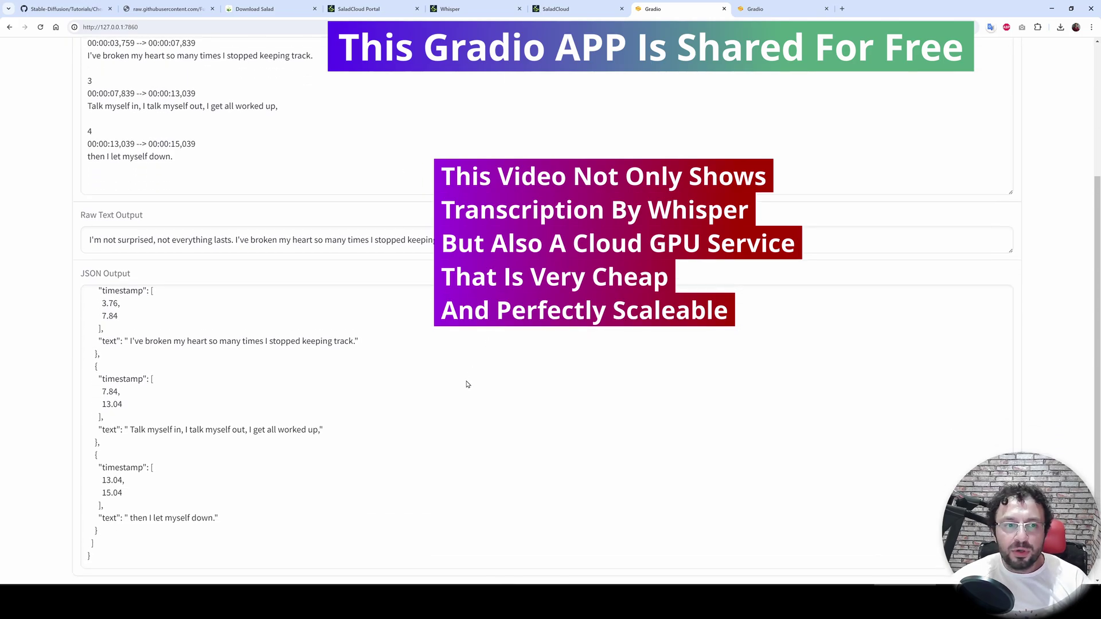
scroll(506, 389, "up", 5)
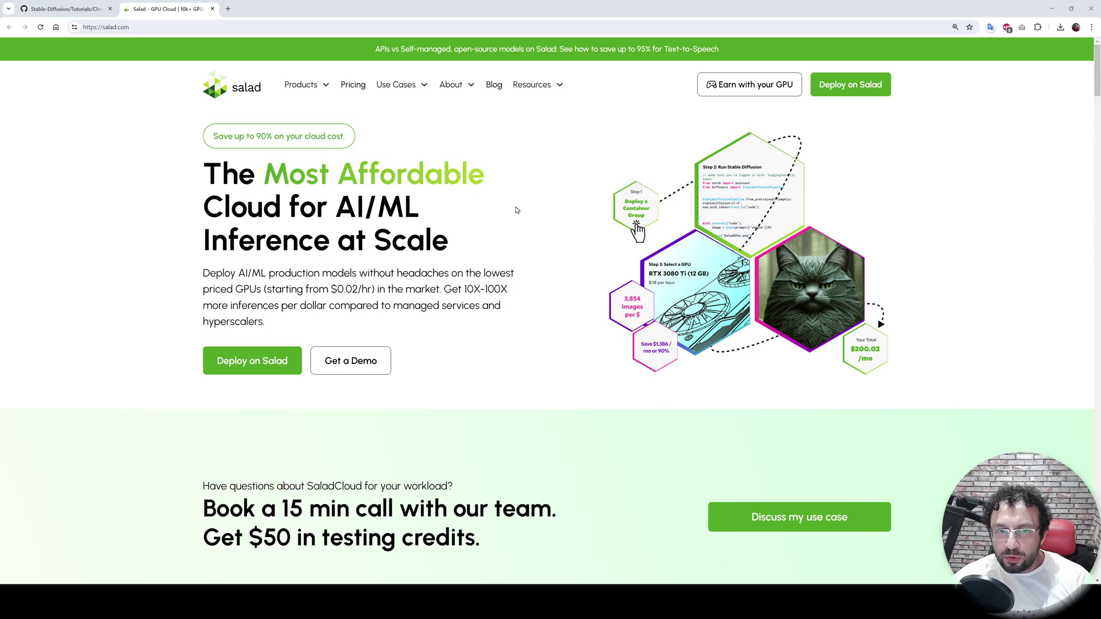
scroll(555, 388, "down", 12)
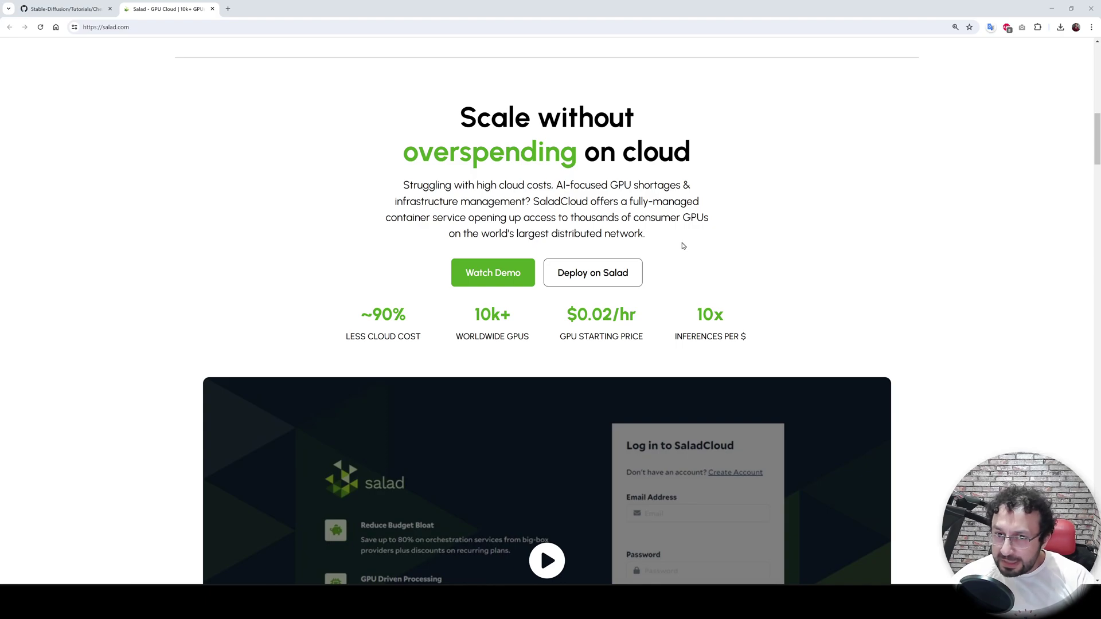
scroll(772, 312, "down", 3)
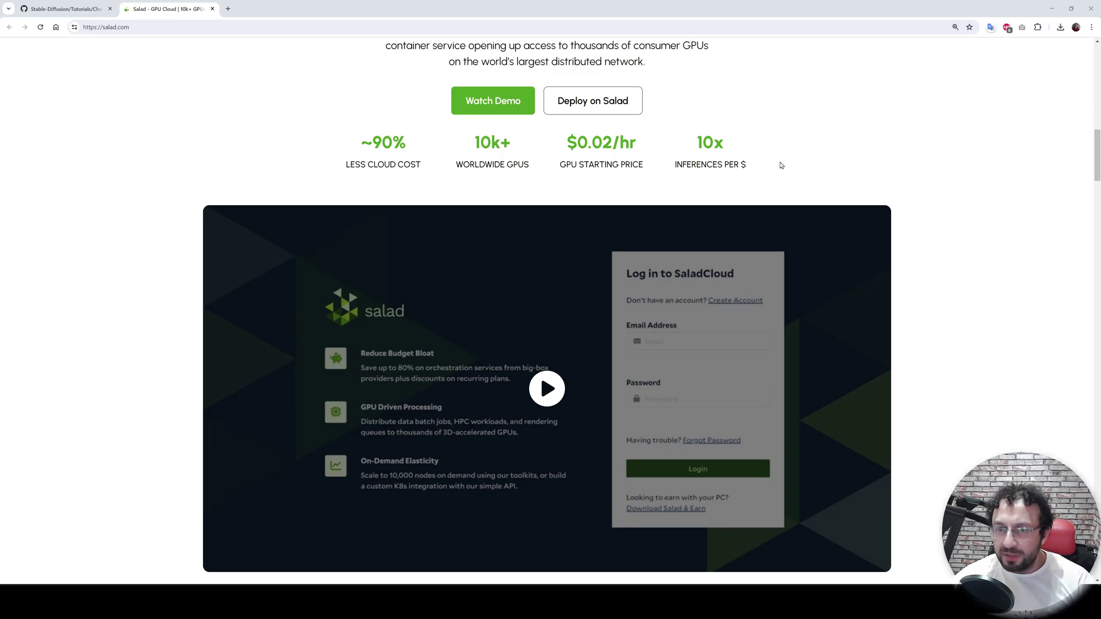
scroll(341, 317, "down", 8)
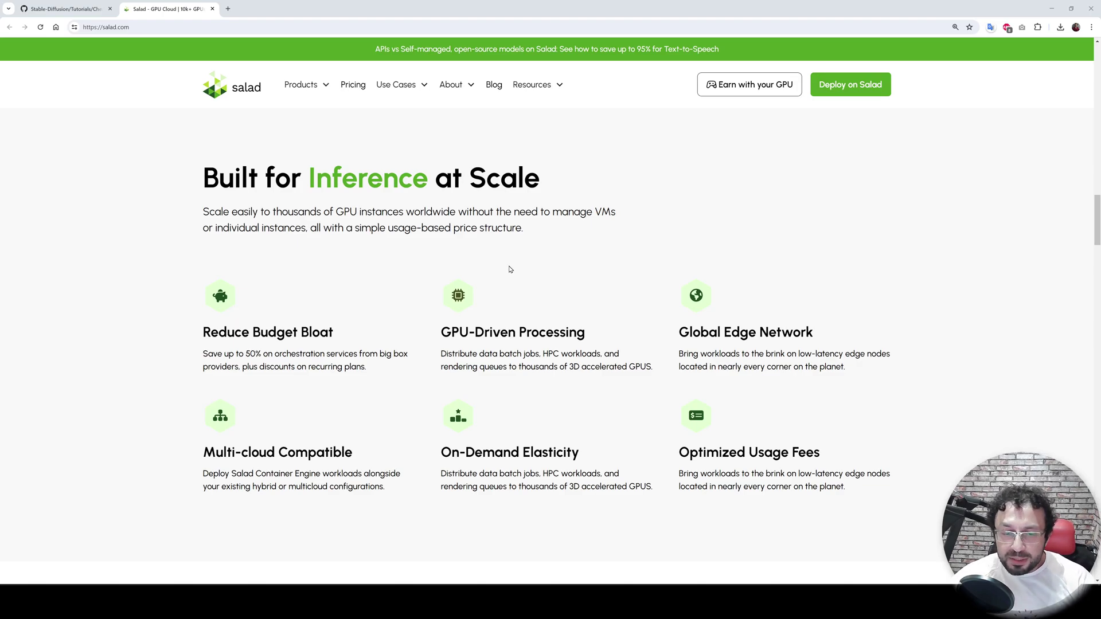
scroll(930, 285, "down", 10)
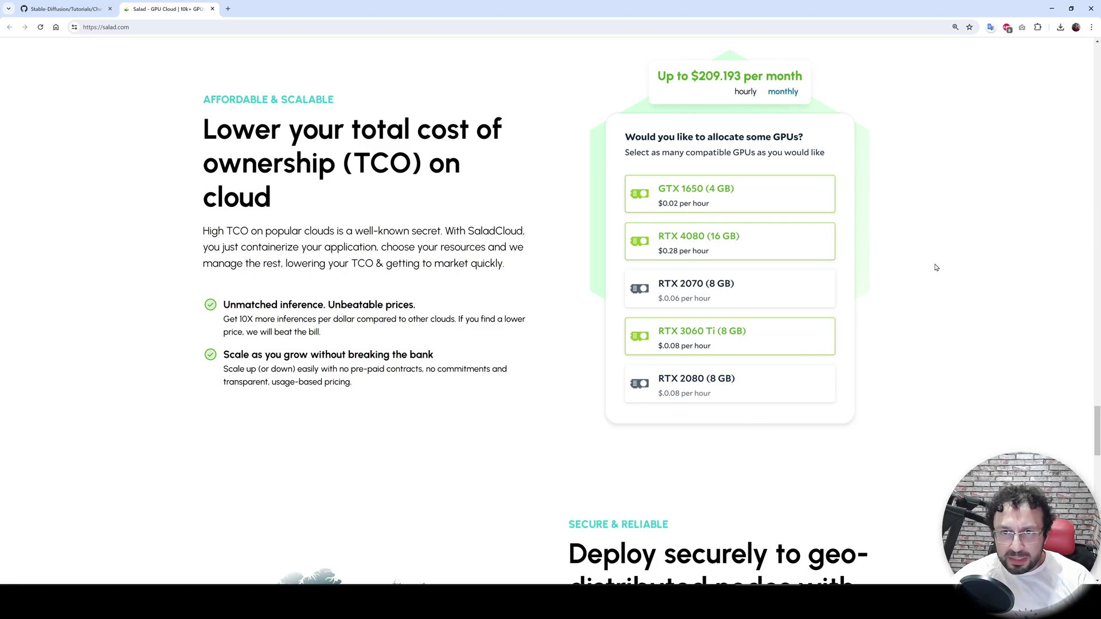
scroll(969, 338, "down", 5)
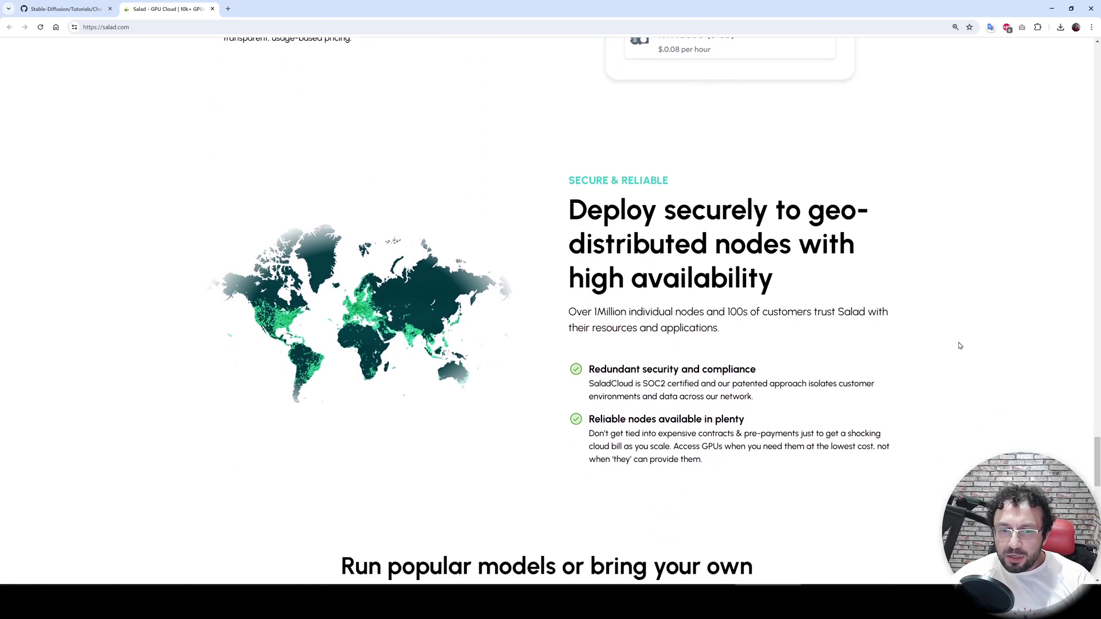
scroll(924, 324, "down", 8)
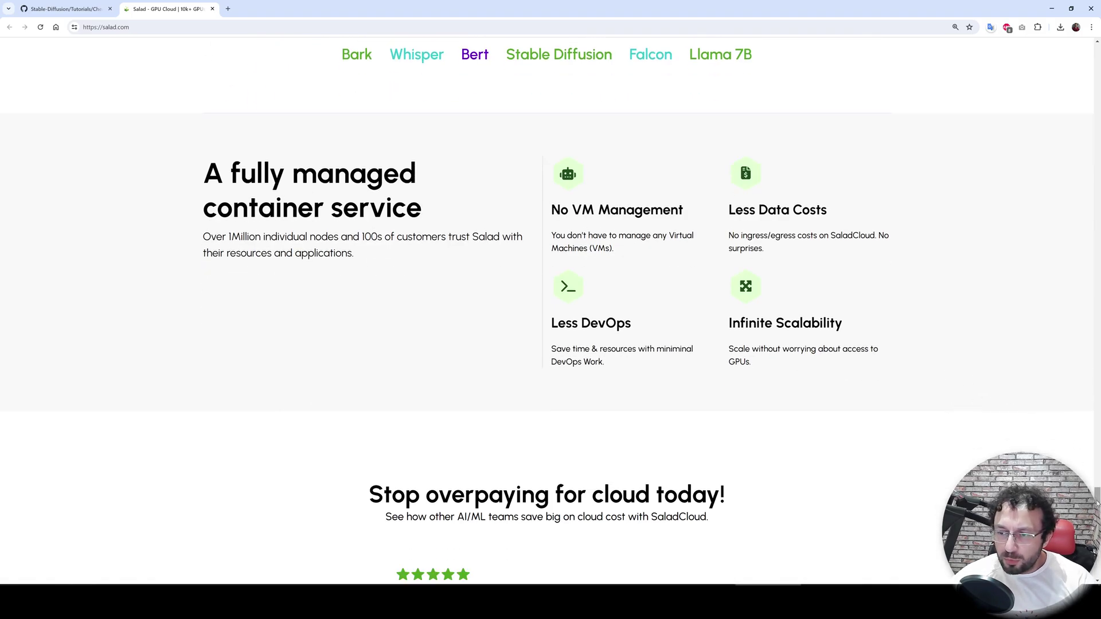
left_click_drag(1096, 496, 1084, 58)
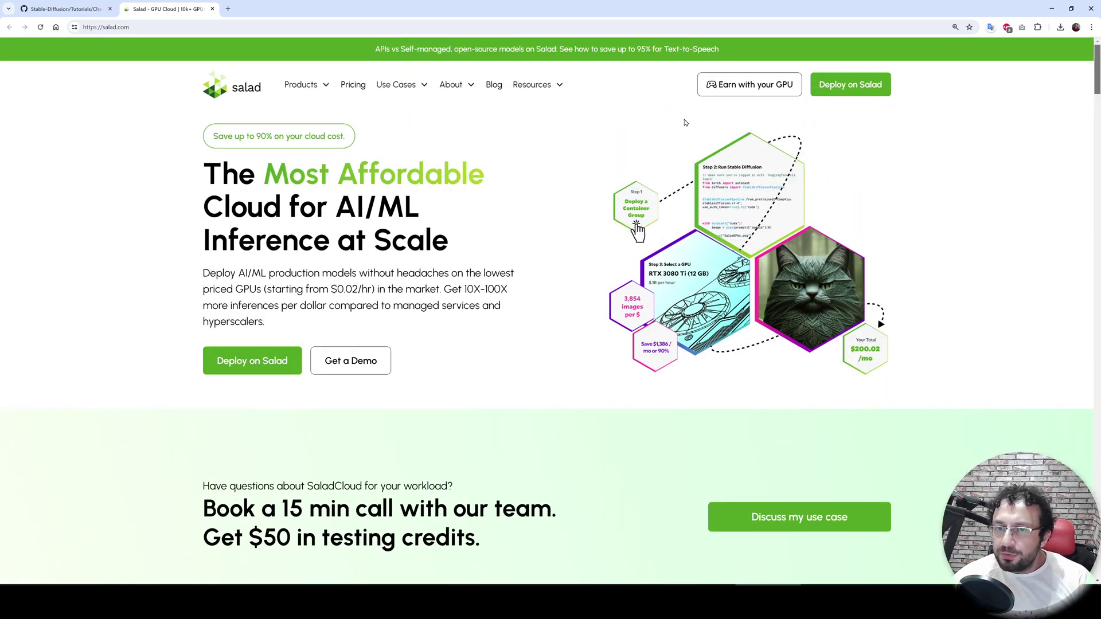
Step: Open the 'Earn with your GPU' download page and scroll through it
left_click(751, 86)
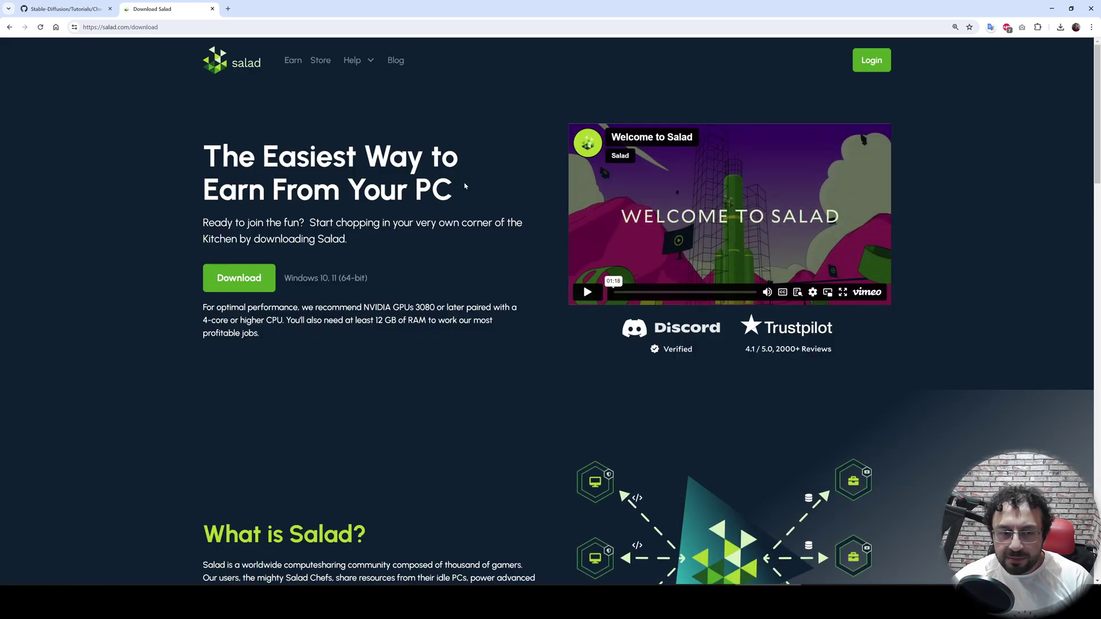
scroll(505, 367, "down", 3)
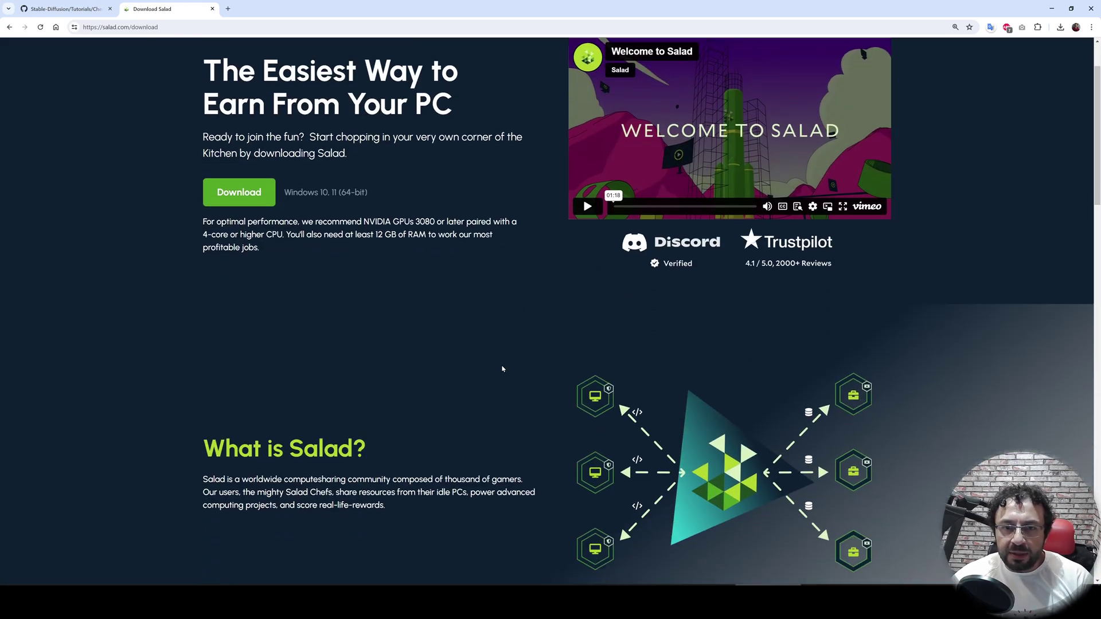
scroll(499, 366, "up", 2)
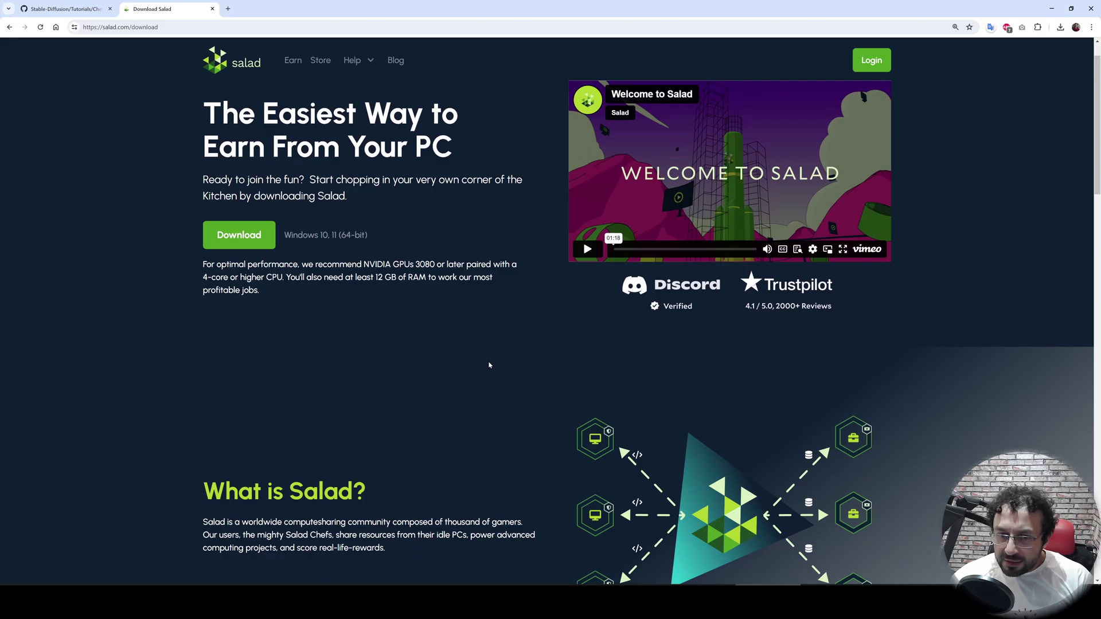
scroll(470, 361, "down", 1)
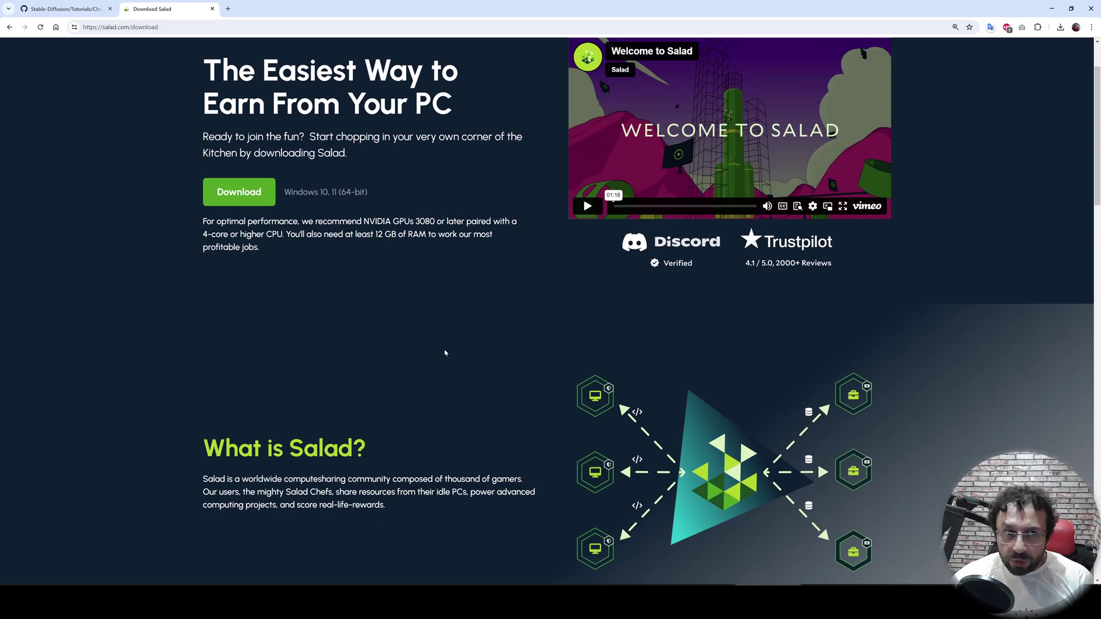
scroll(447, 349, "down", 2)
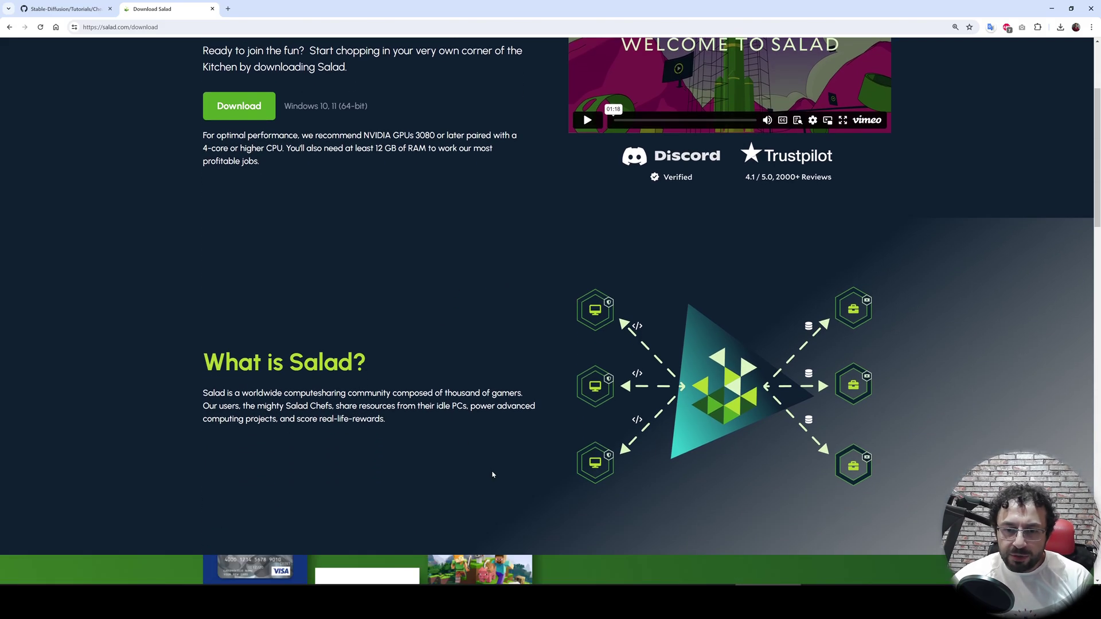
scroll(445, 208, "up", 1)
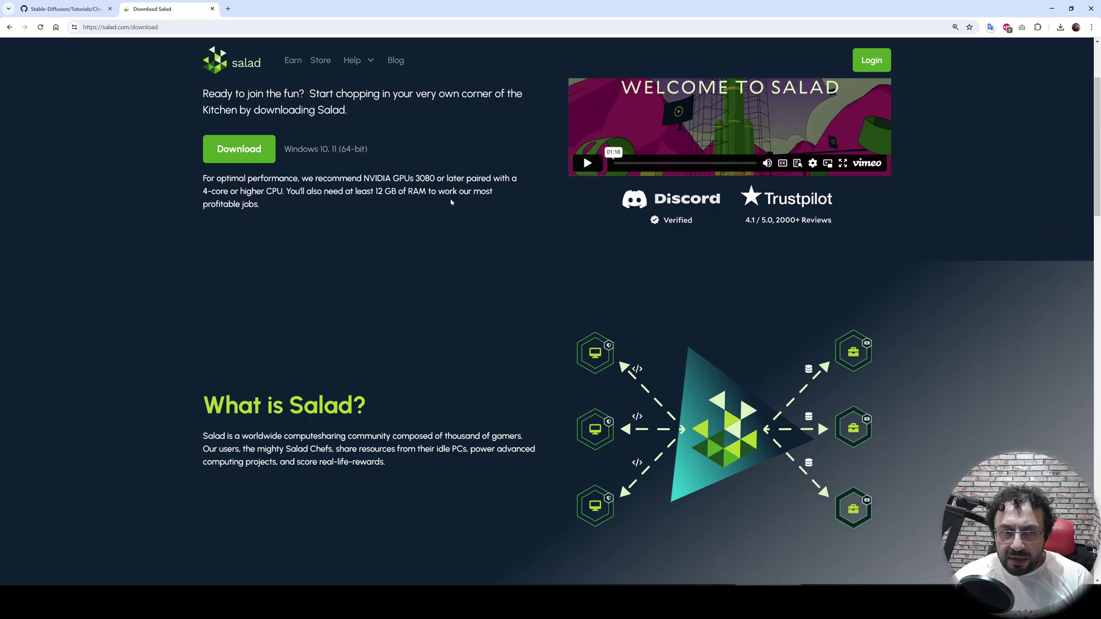
scroll(412, 255, "down", 8)
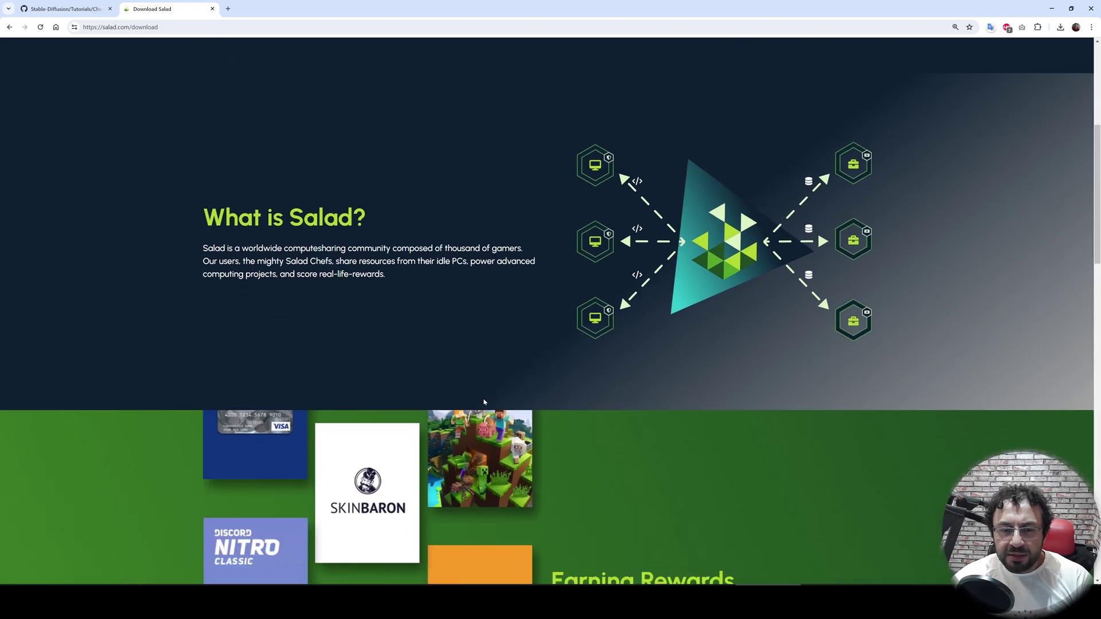
scroll(662, 459, "down", 7)
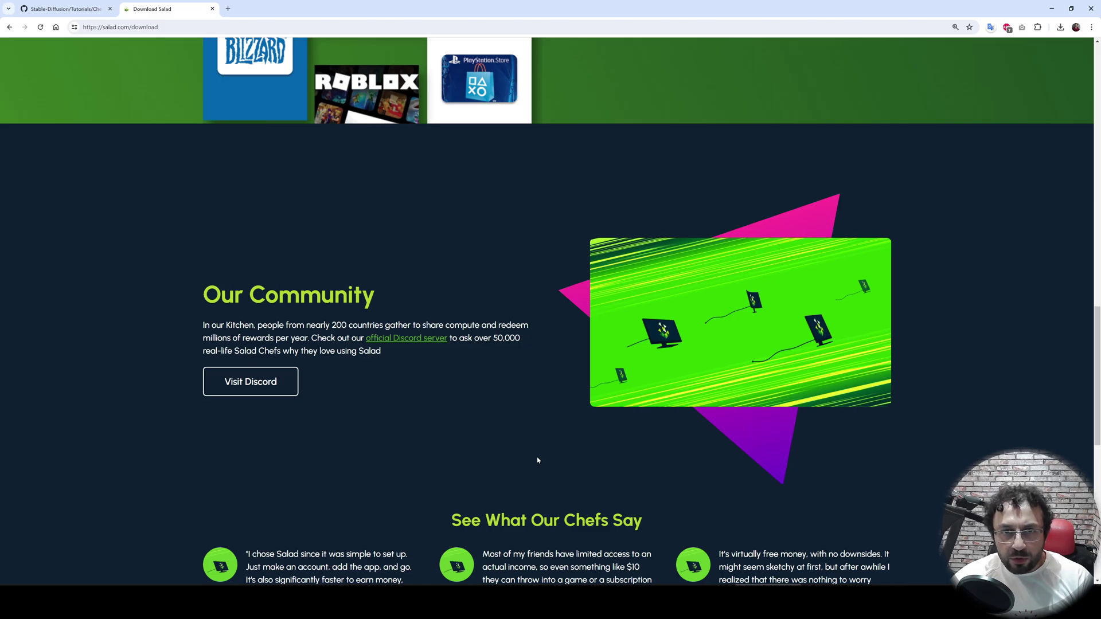
scroll(538, 461, "down", 3)
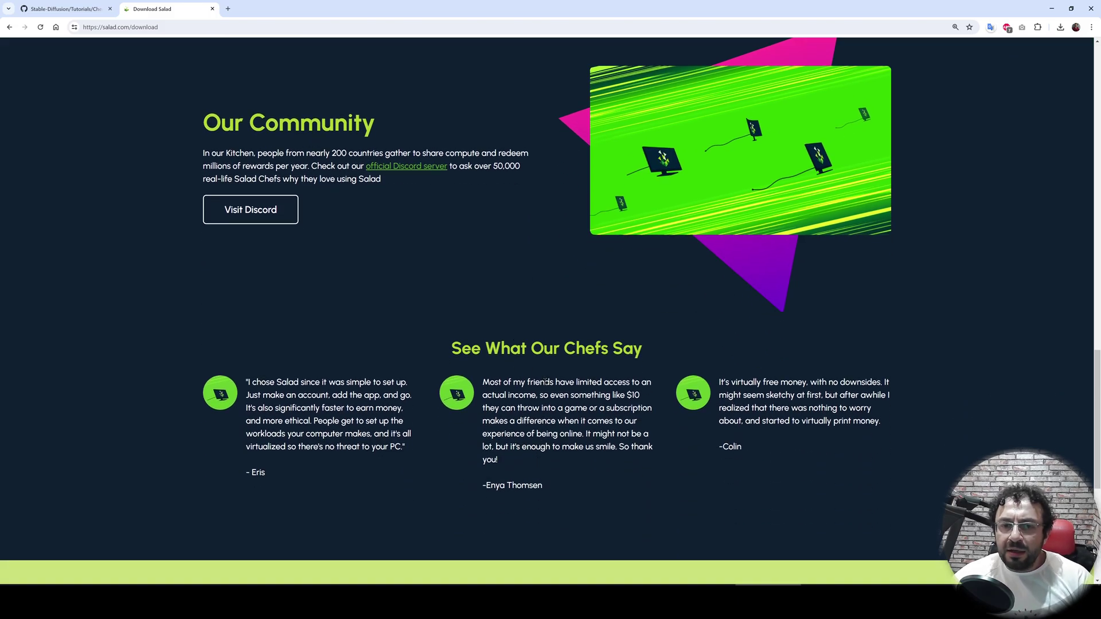
scroll(548, 384, "down", 6)
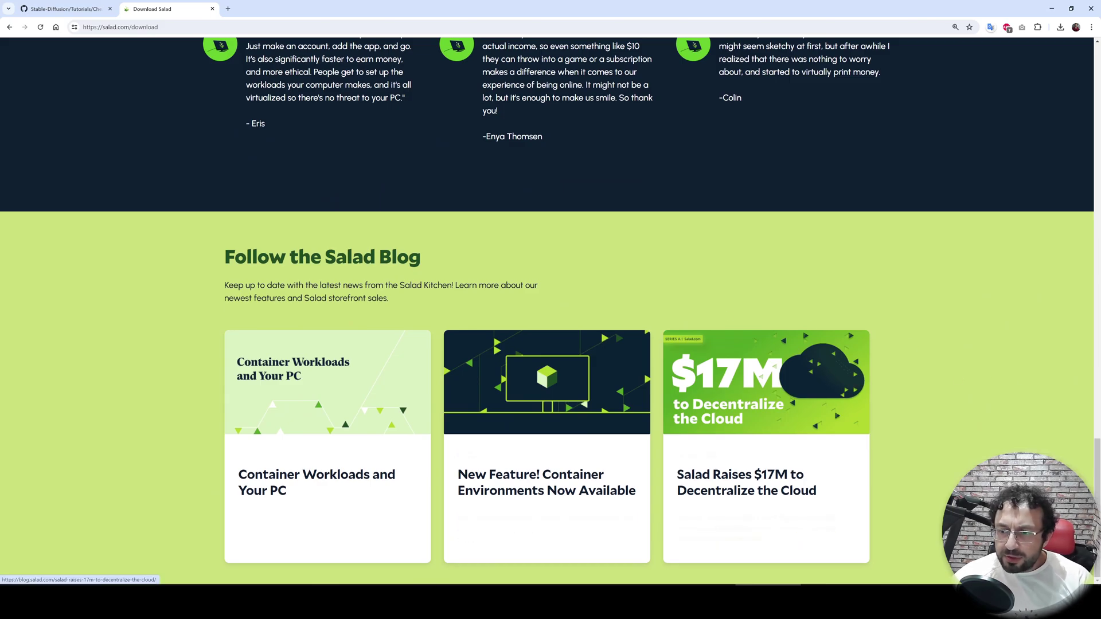
Step: Scroll back up and return to the GitHub Salad tutorial tab
scroll(1055, 135, "up", 15)
scroll(1054, 103, "up", 4)
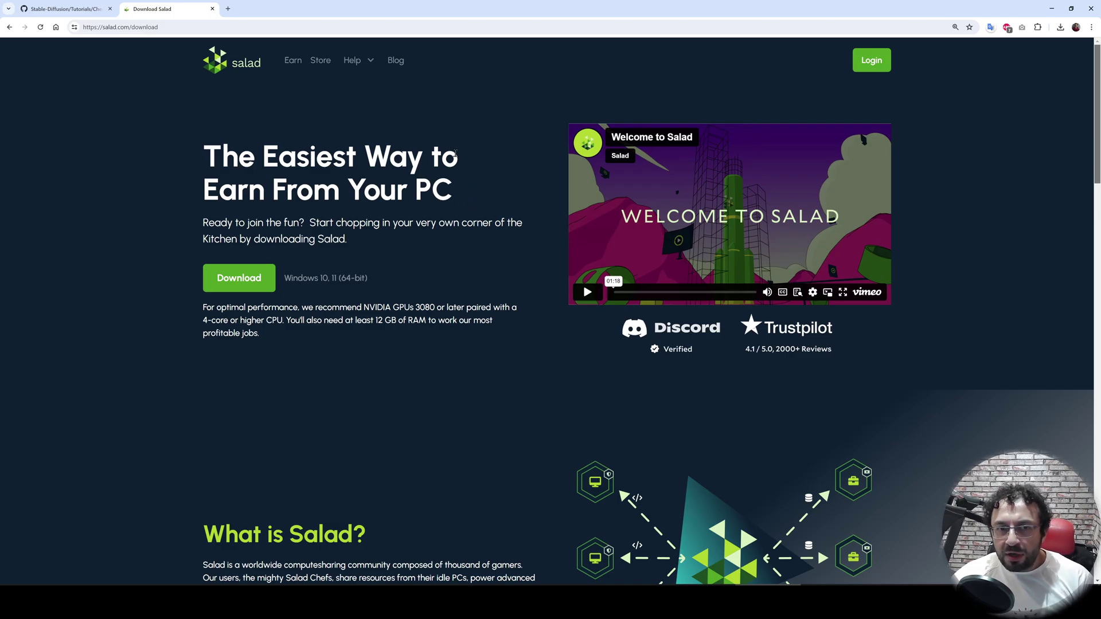
left_click(97, 6)
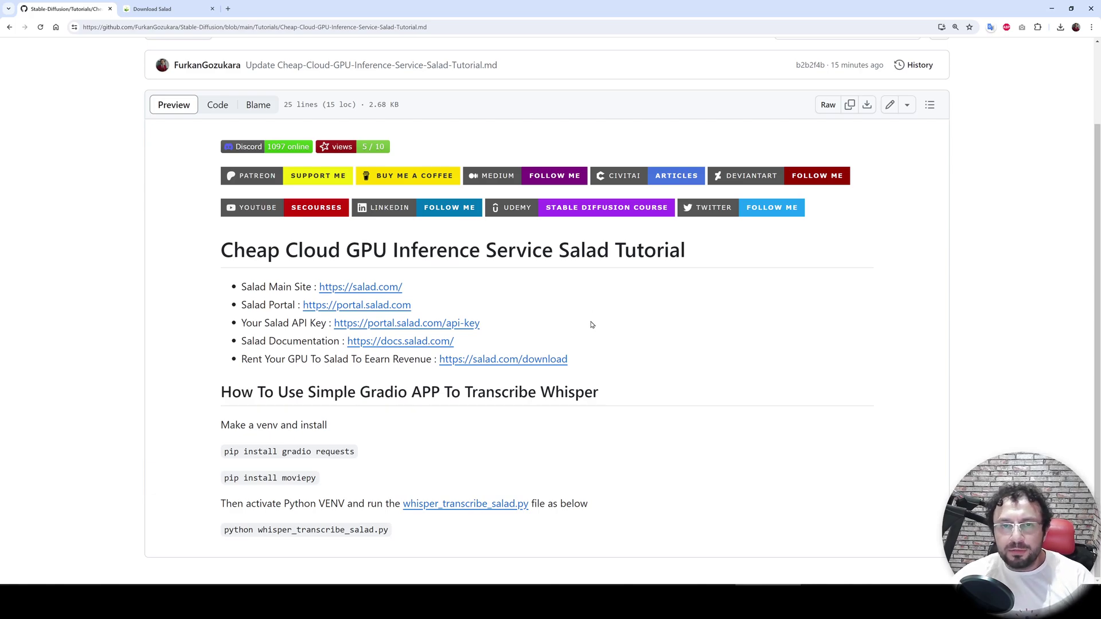
Step: Open the SaladCloud Portal in a new tab, log in with the saved account e-mail and password, and begin creating a new organization
middle_click(362, 307)
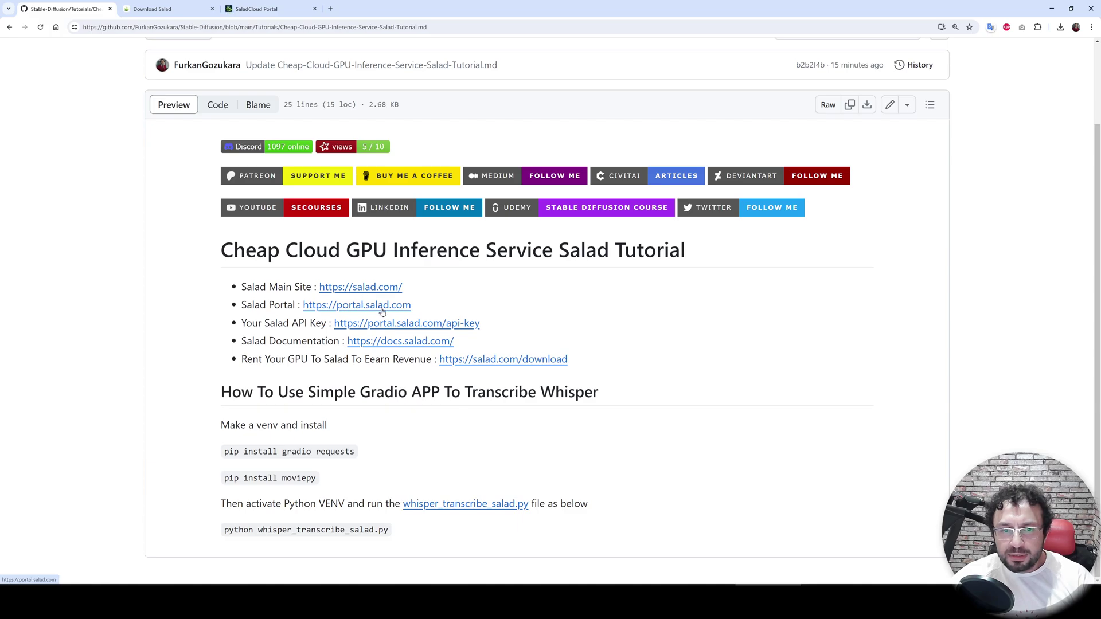
left_click(264, 9)
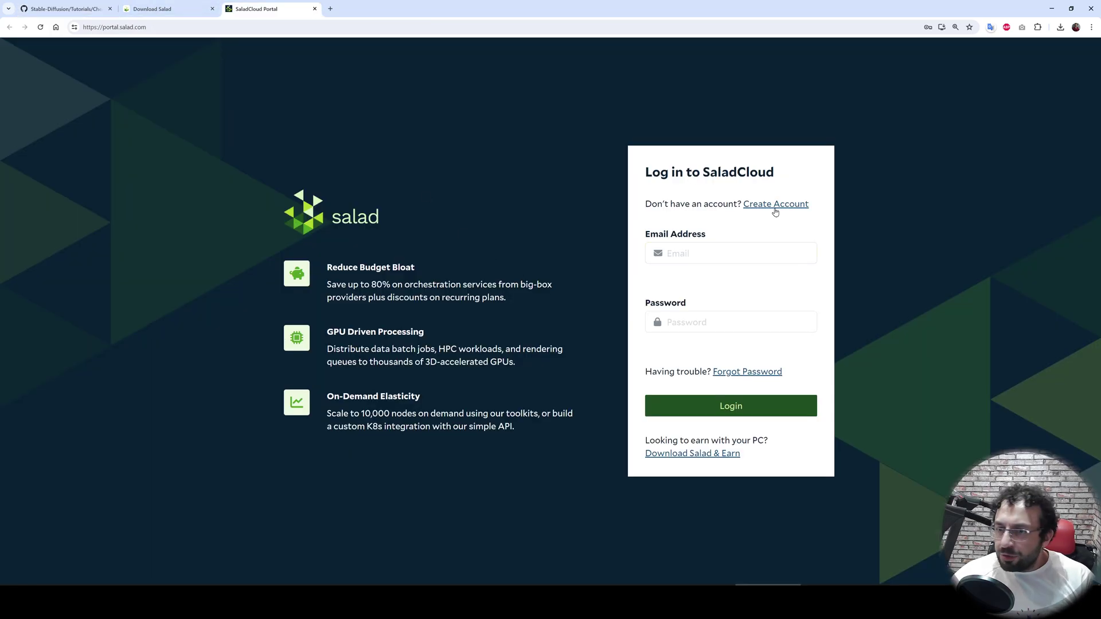
left_click(707, 256)
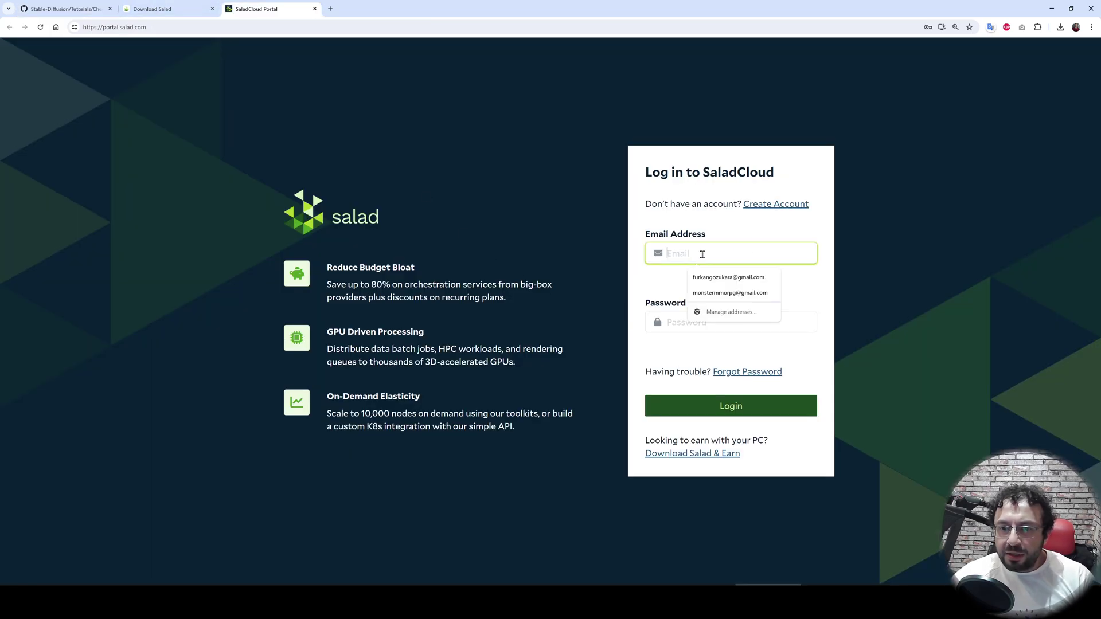
left_click(728, 277)
left_click(743, 322)
left_click(737, 349)
left_click(730, 405)
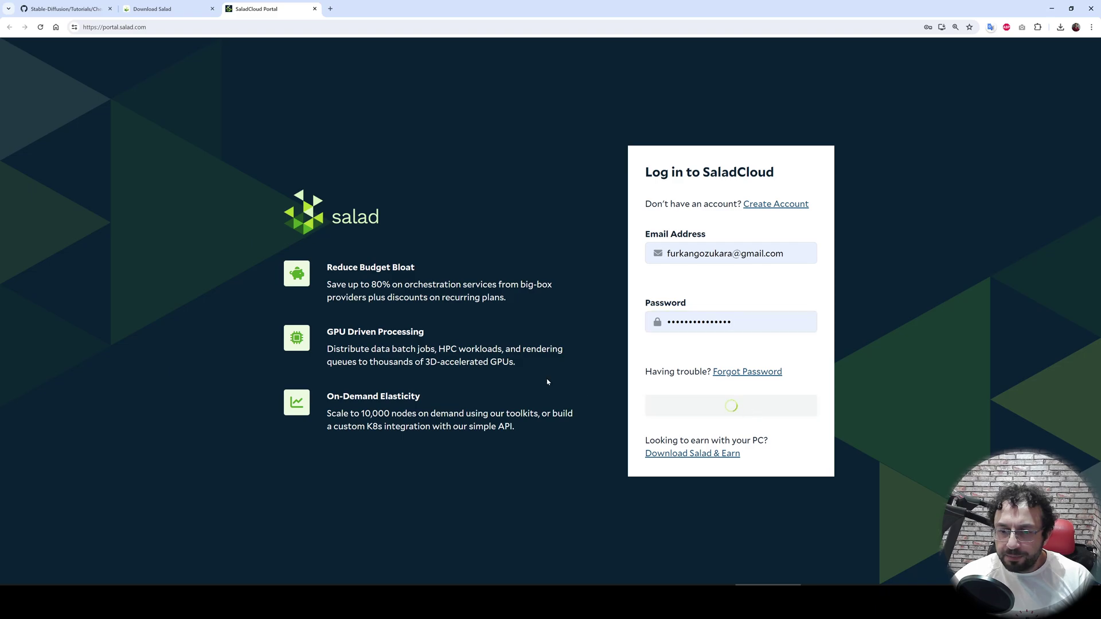
left_click(260, 148)
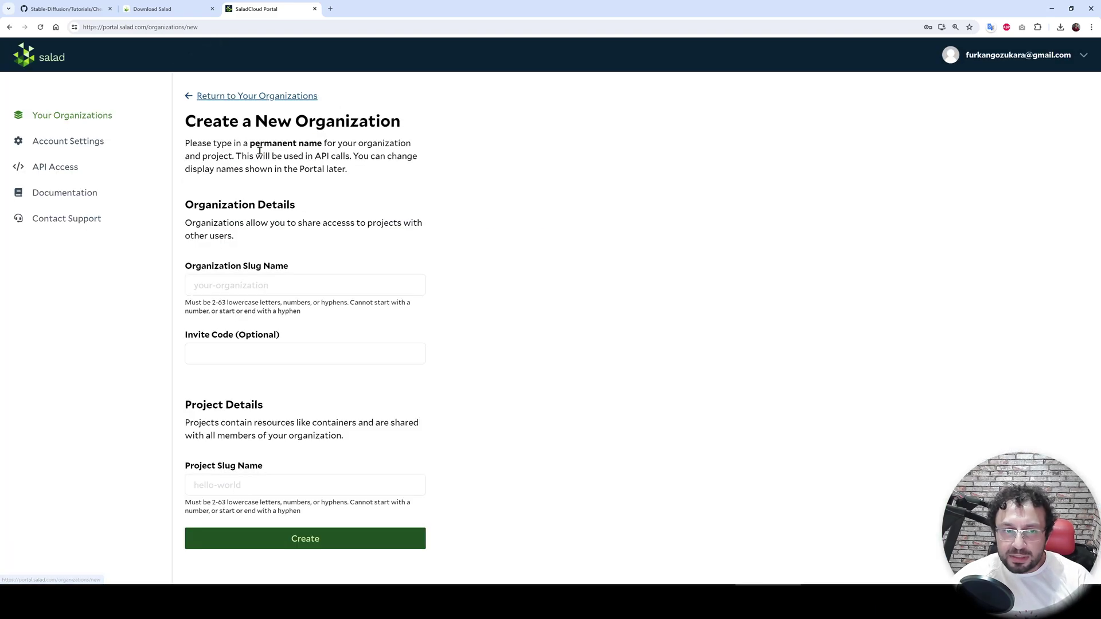
Step: Enter test-video-organization as the organization slug, reuse it as the project slug, and create both
left_click(231, 288)
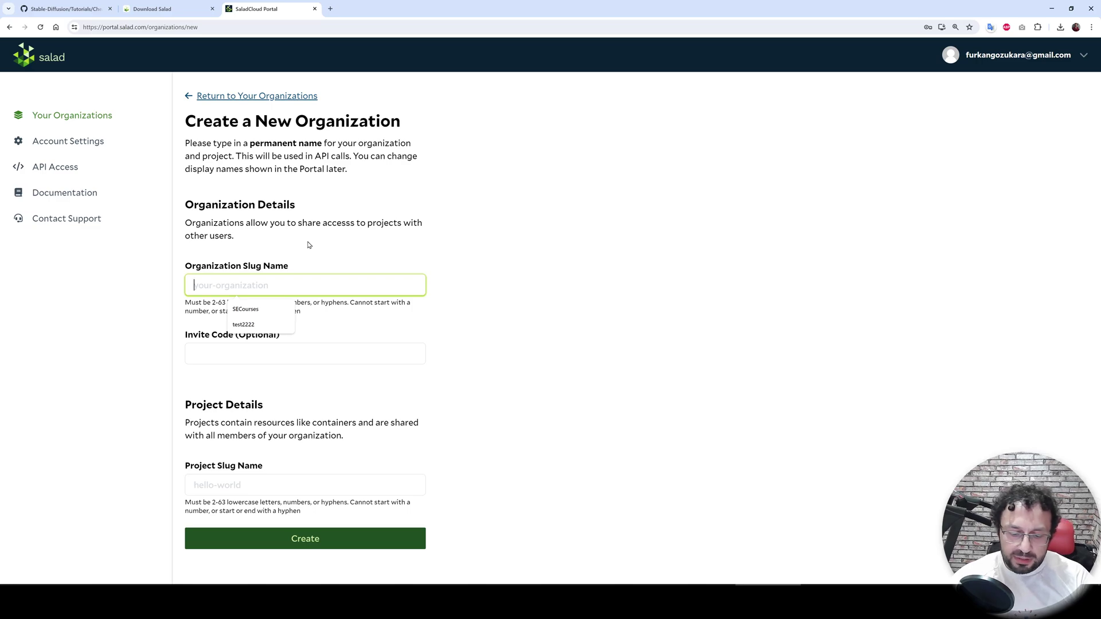
type("test_video")
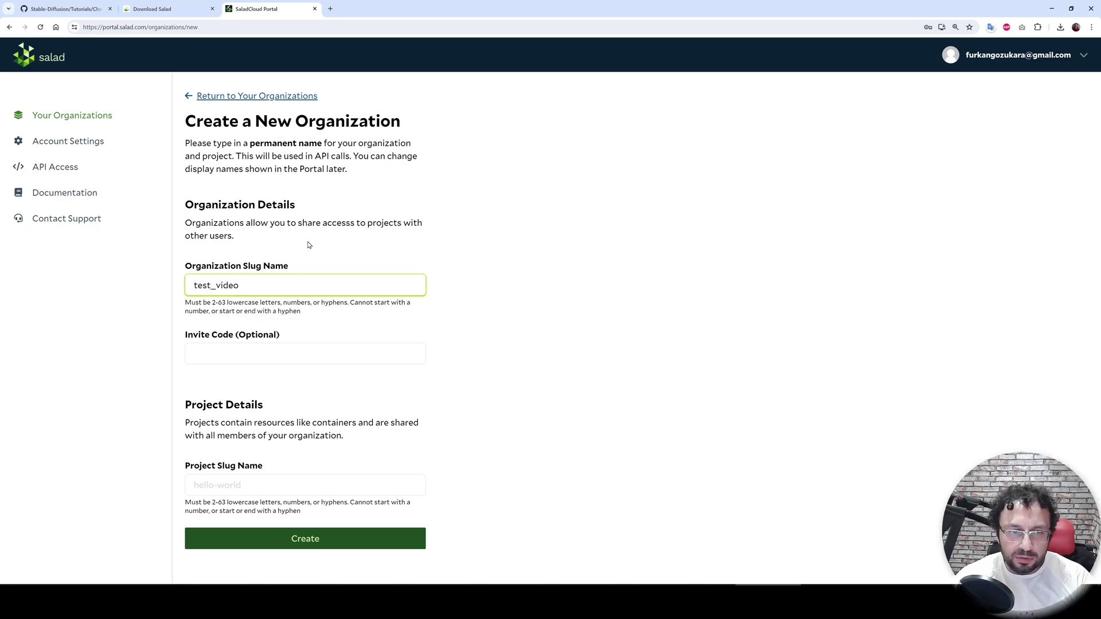
type("p_organization")
left_click_drag(238, 285, 244, 285)
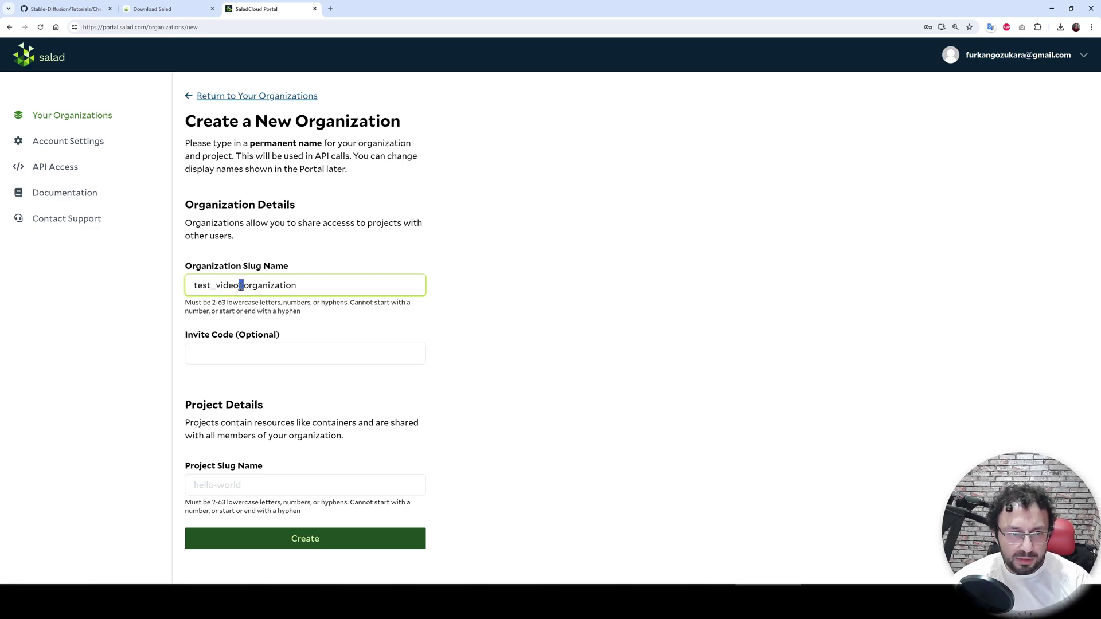
type("-")
left_click(214, 287)
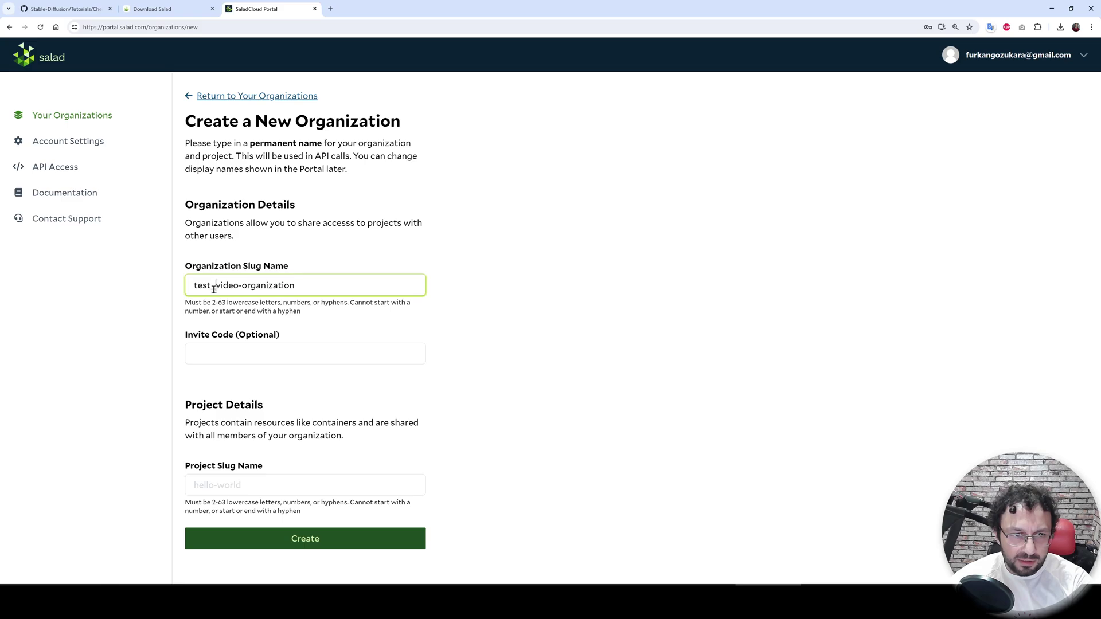
key("BackSpace")
type("-")
left_click(241, 485)
left_click(240, 526)
left_click(341, 542)
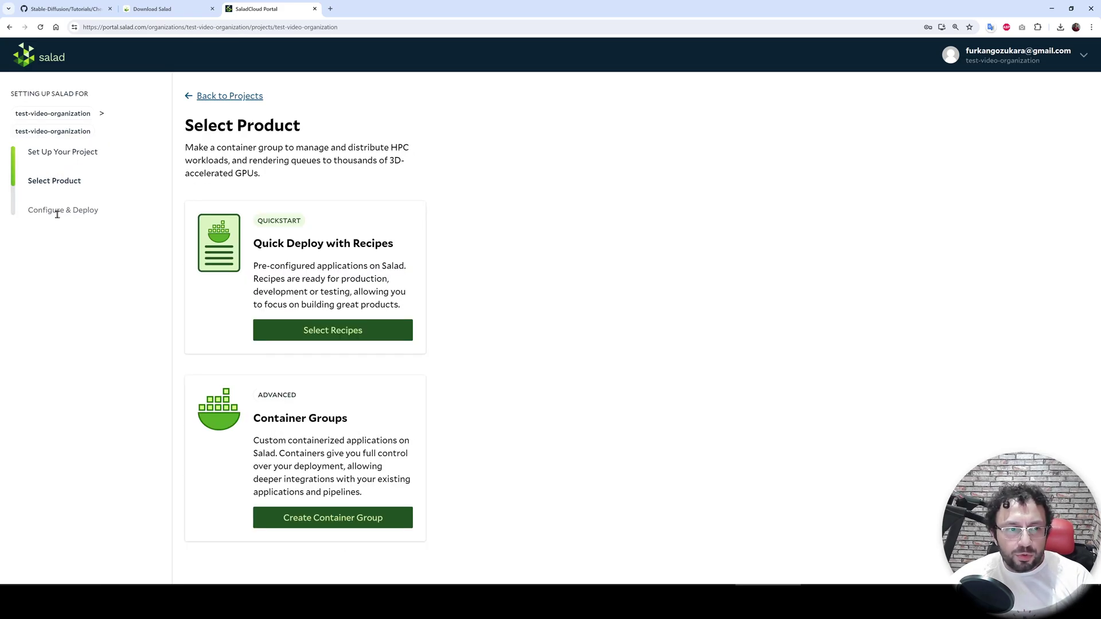
Step: Check the new organization's billing page and its Credits tab
left_click(234, 97)
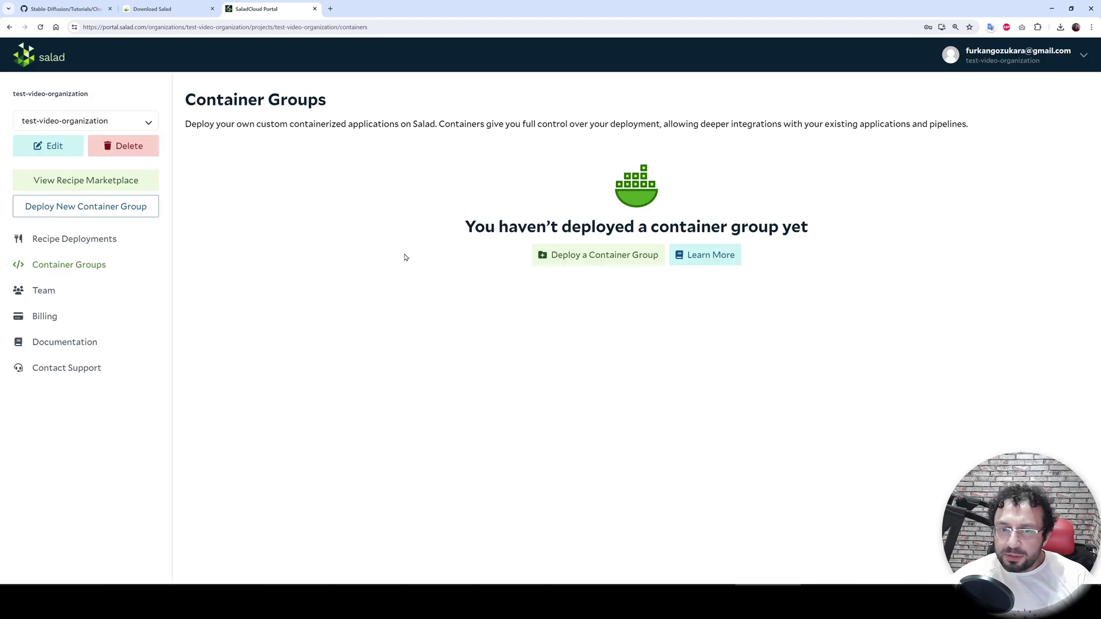
left_click(64, 314)
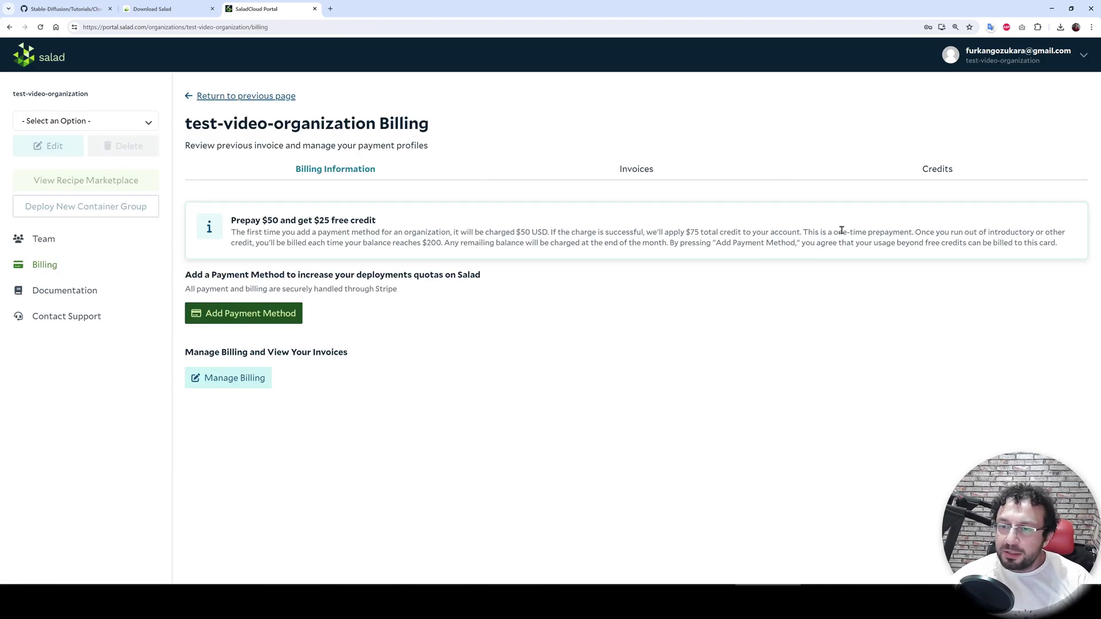
left_click(922, 170)
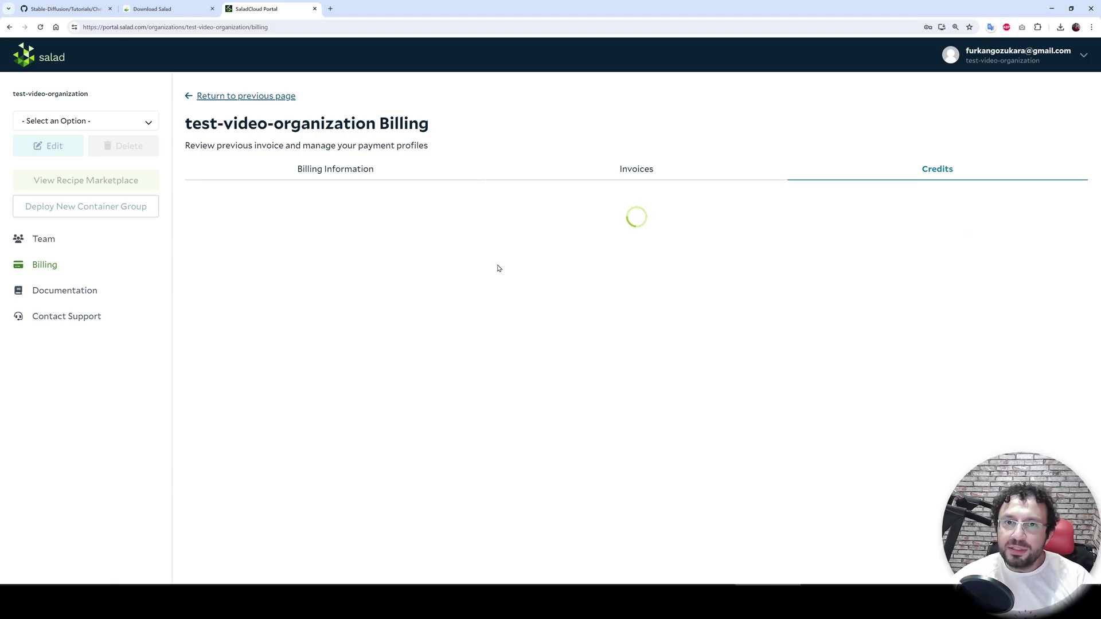
Step: Glance at the SaladCloud documentation, then return to the Your Organizations list
left_click(86, 289)
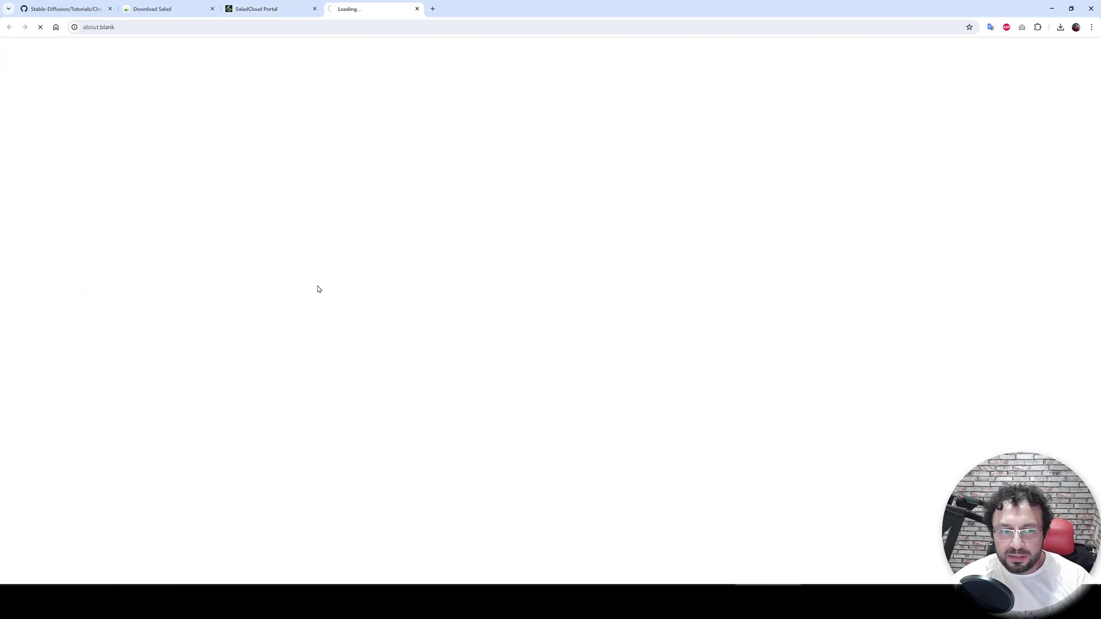
left_click(280, 7)
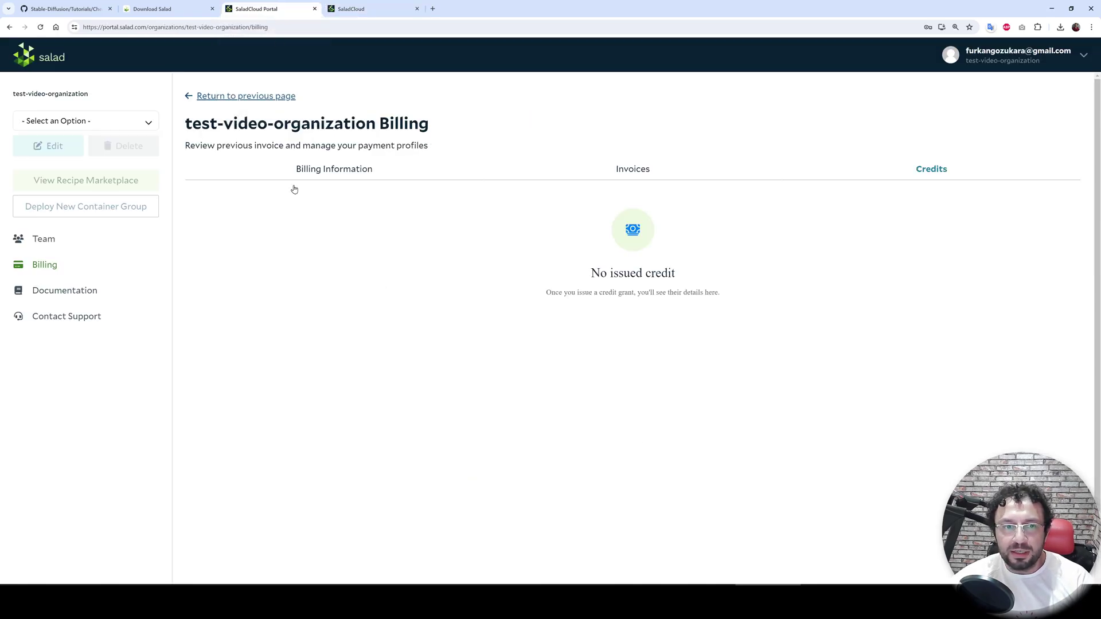
left_click(235, 99)
left_click(44, 65)
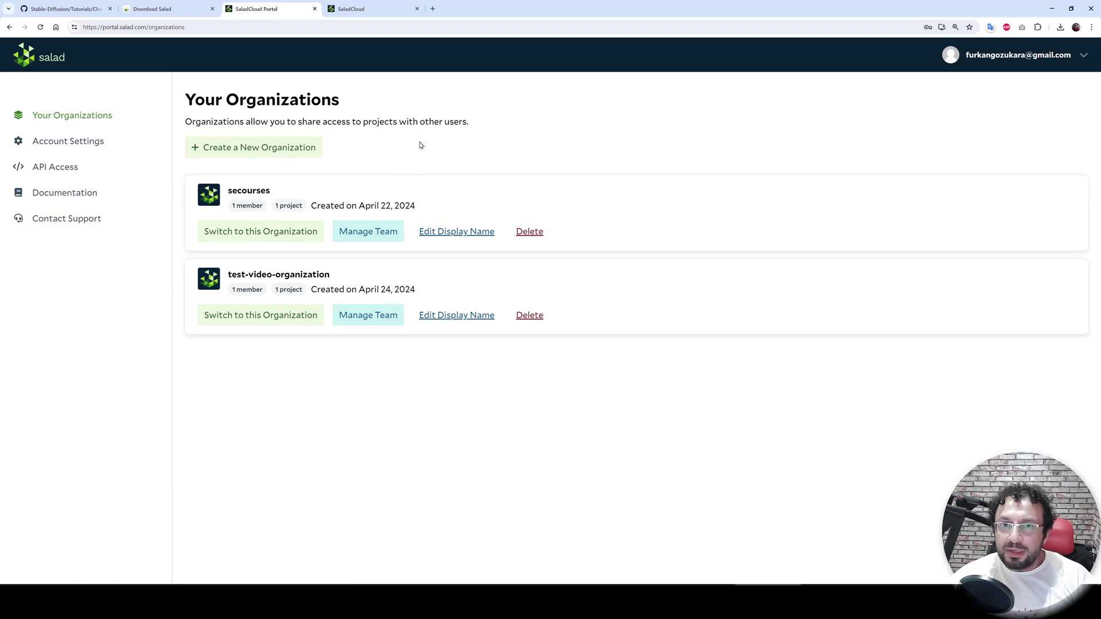
Step: Switch to the secourses organization and open its empty Recipe Deployments page
left_click(267, 233)
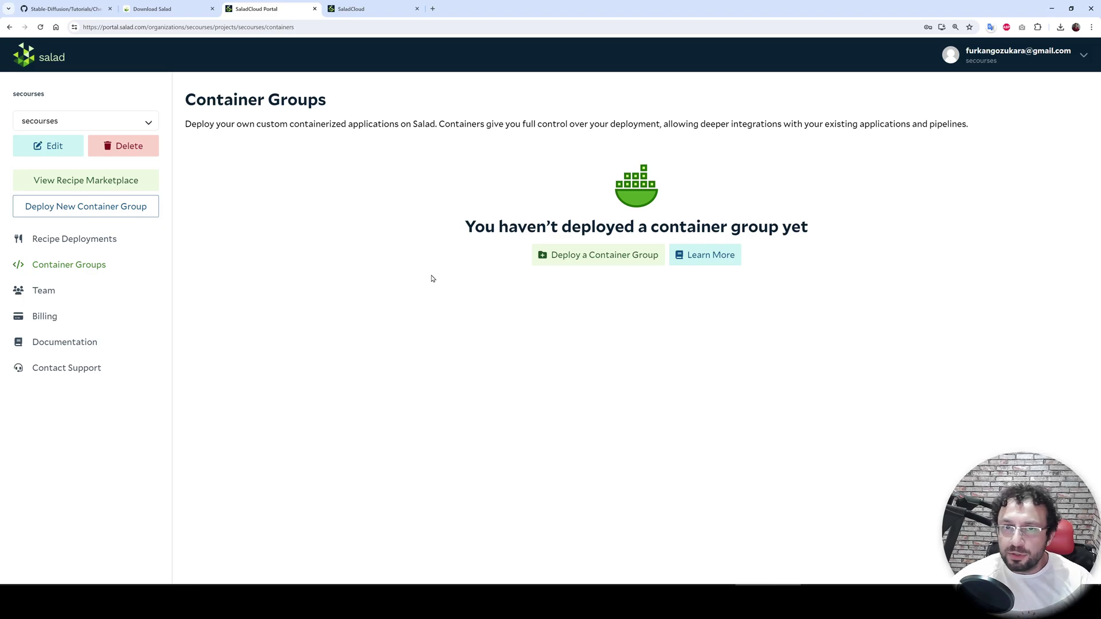
left_click(95, 247)
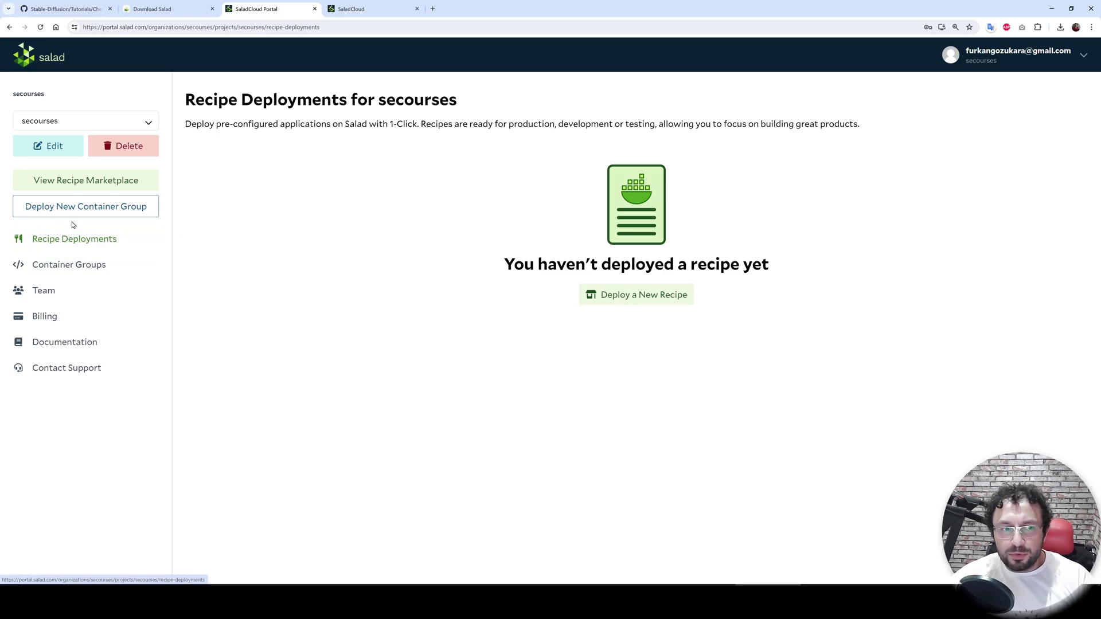
Step: Browse the recipe marketplace and open the distil-whisper-large-v2 recipe
left_click(619, 297)
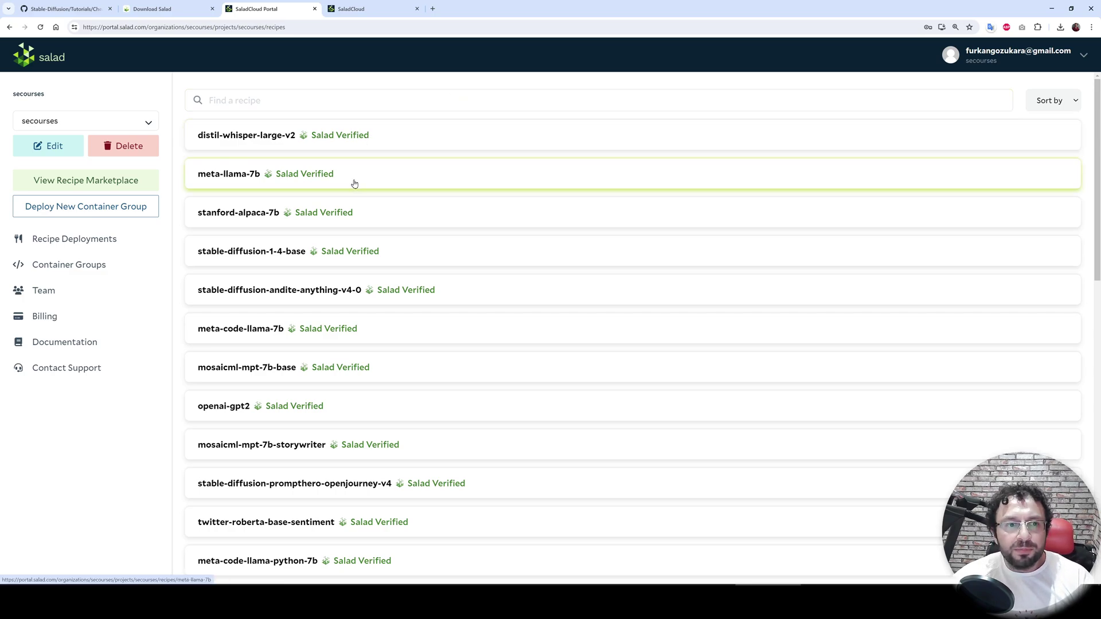
scroll(372, 223, "down", 1)
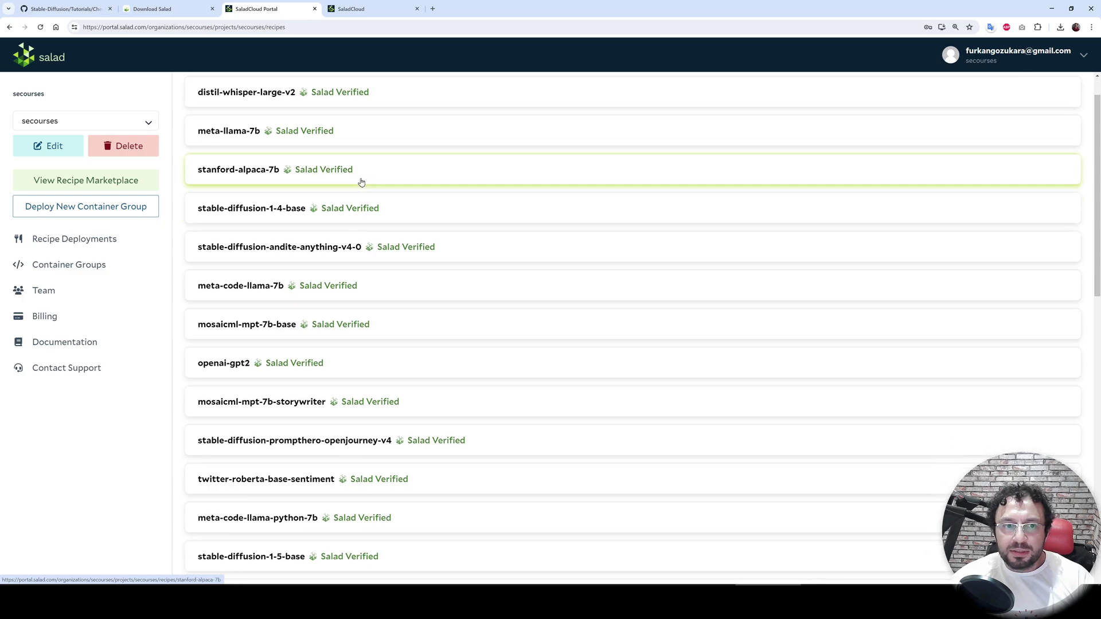
scroll(400, 170, "down", 1)
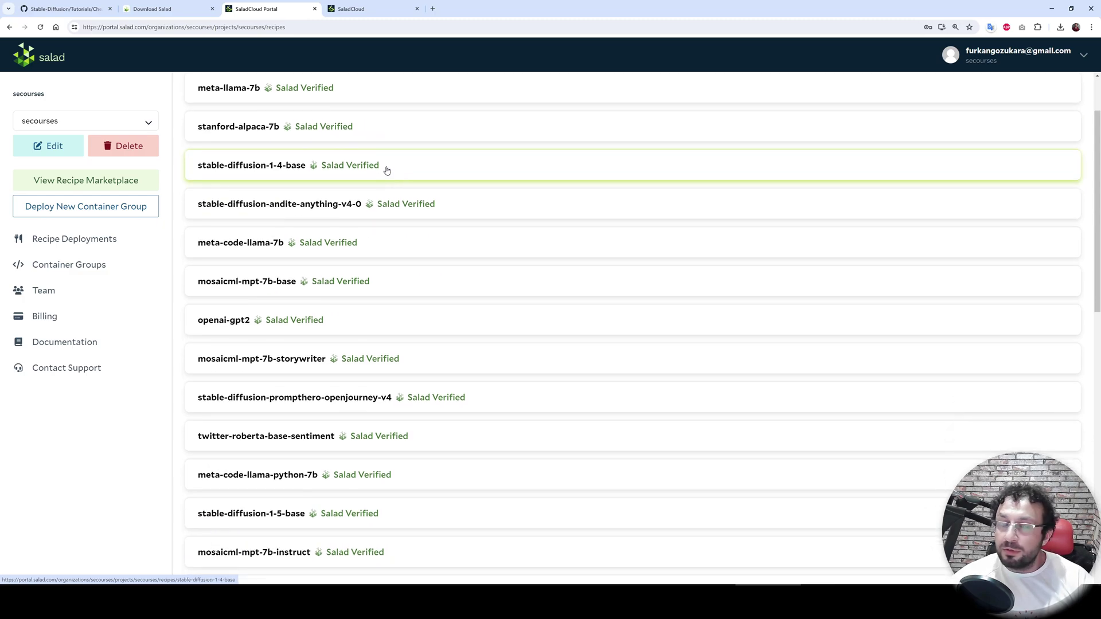
scroll(378, 175, "down", 1)
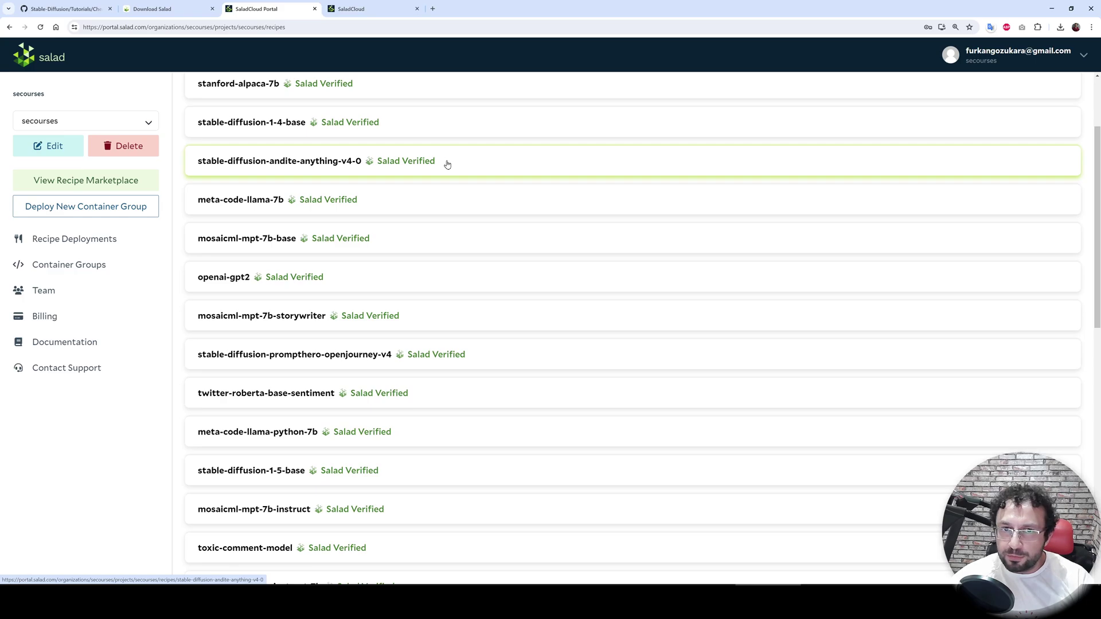
scroll(422, 285, "down", 3)
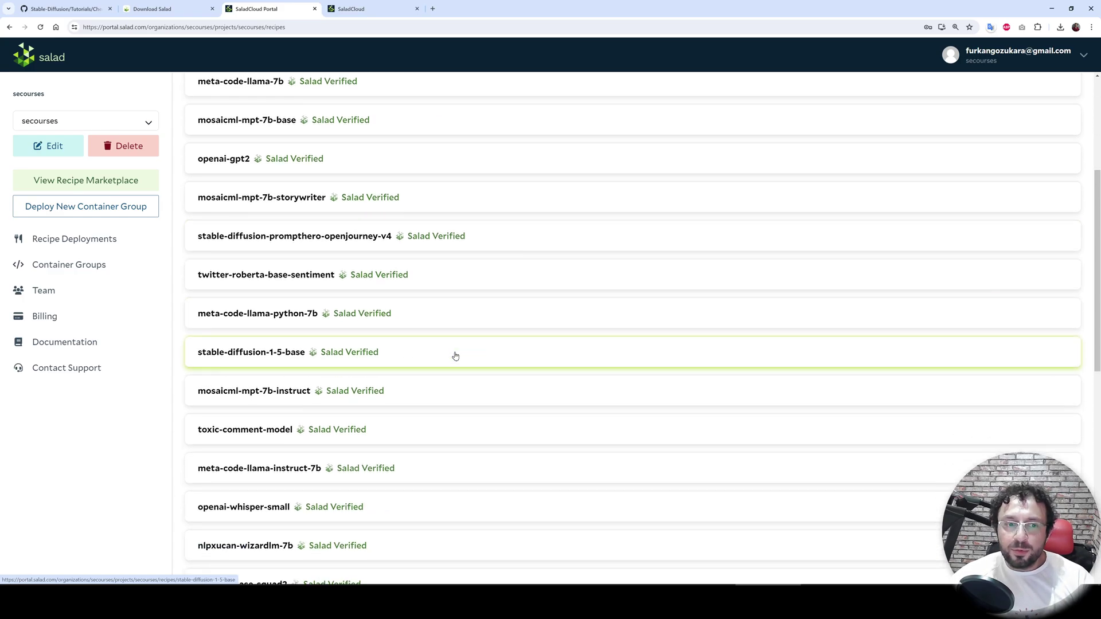
scroll(455, 356, "down", 8)
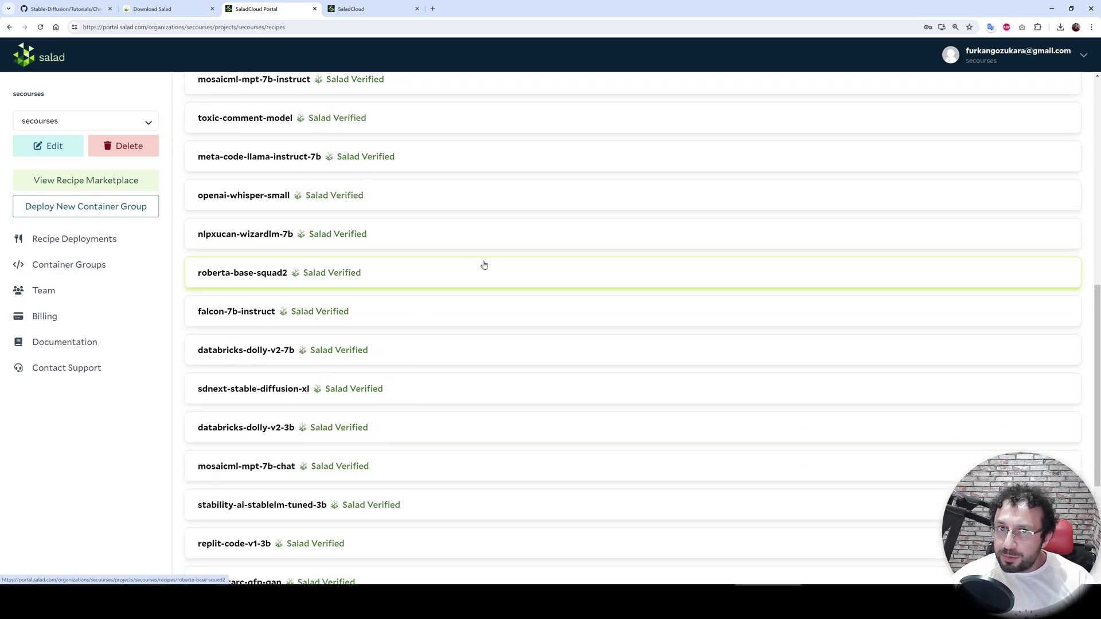
scroll(453, 338, "down", 9)
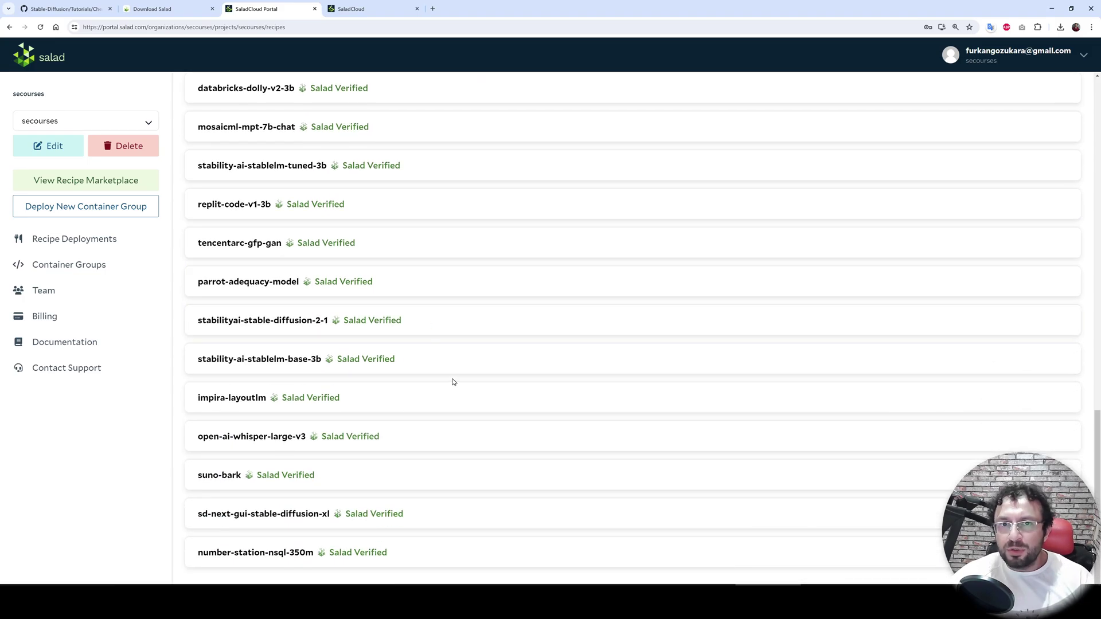
scroll(450, 387, "up", 20)
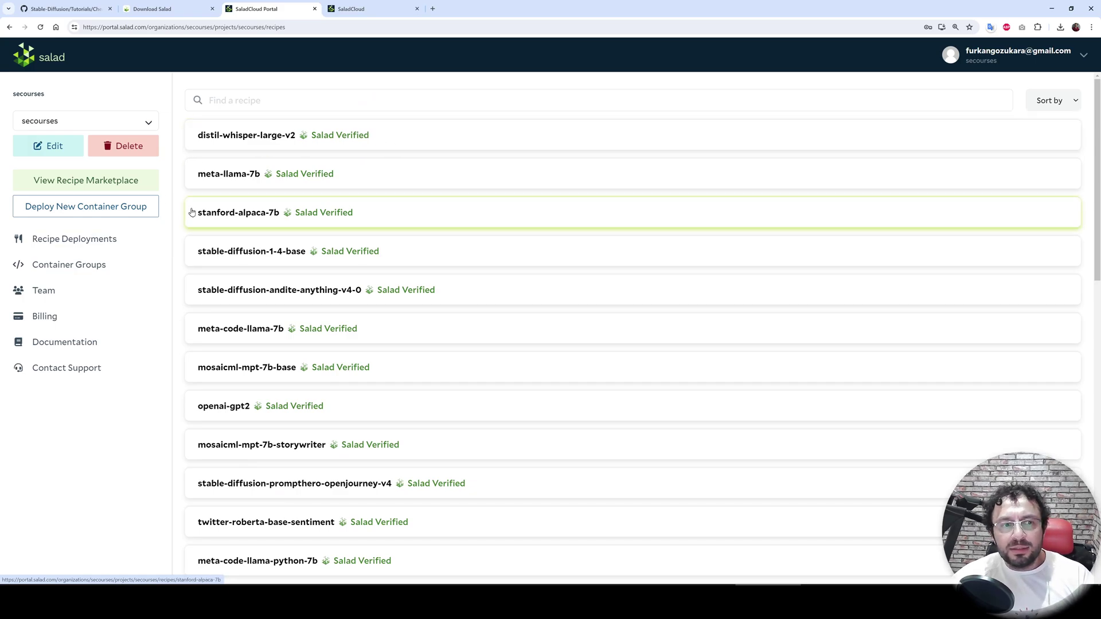
left_click(405, 143)
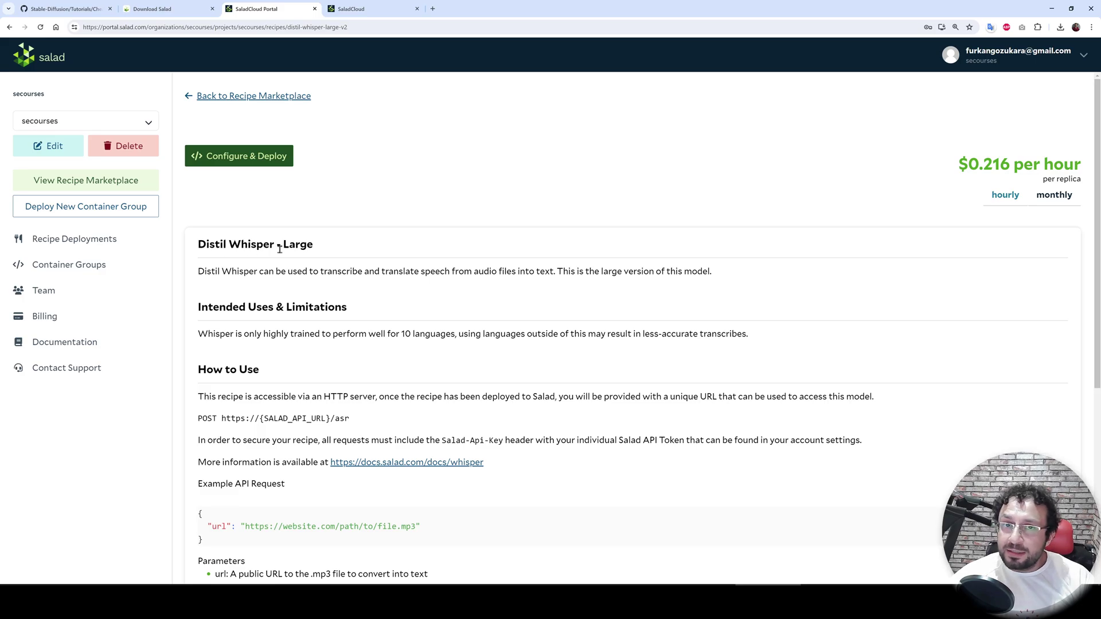
Step: Paste the deployment name and set the replica count to 6
left_click(250, 157)
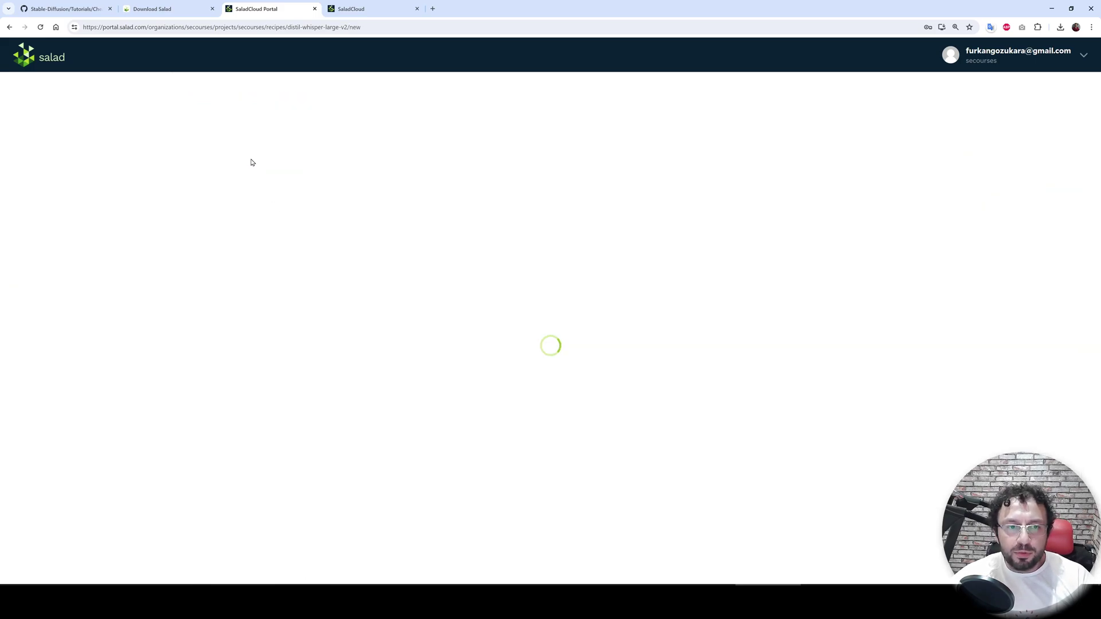
type("whisper_distil_secourses")
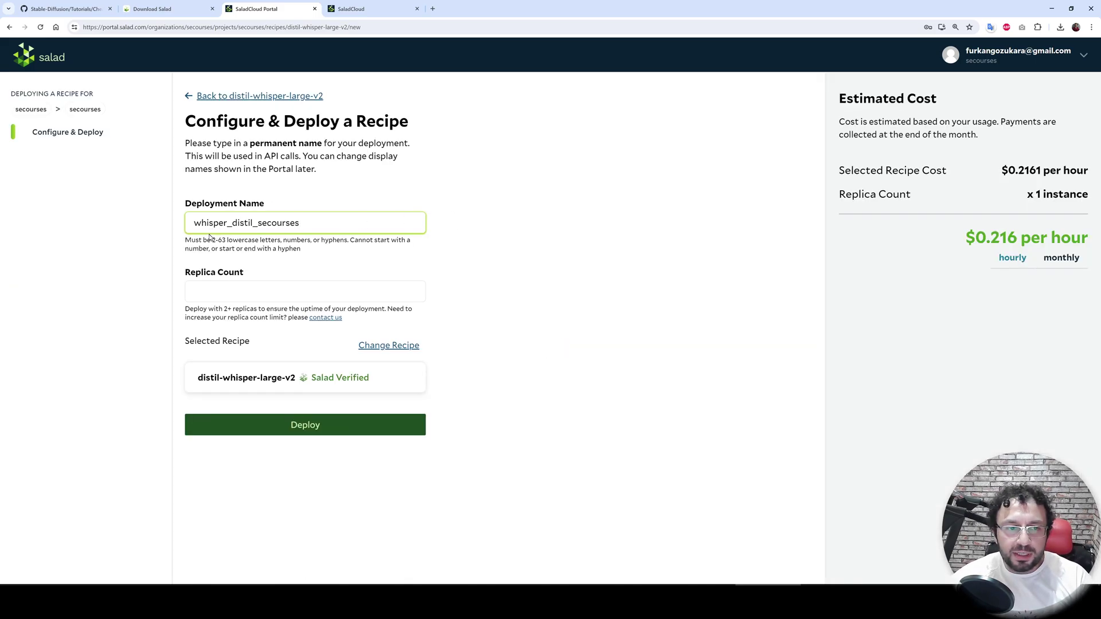
left_click(270, 290)
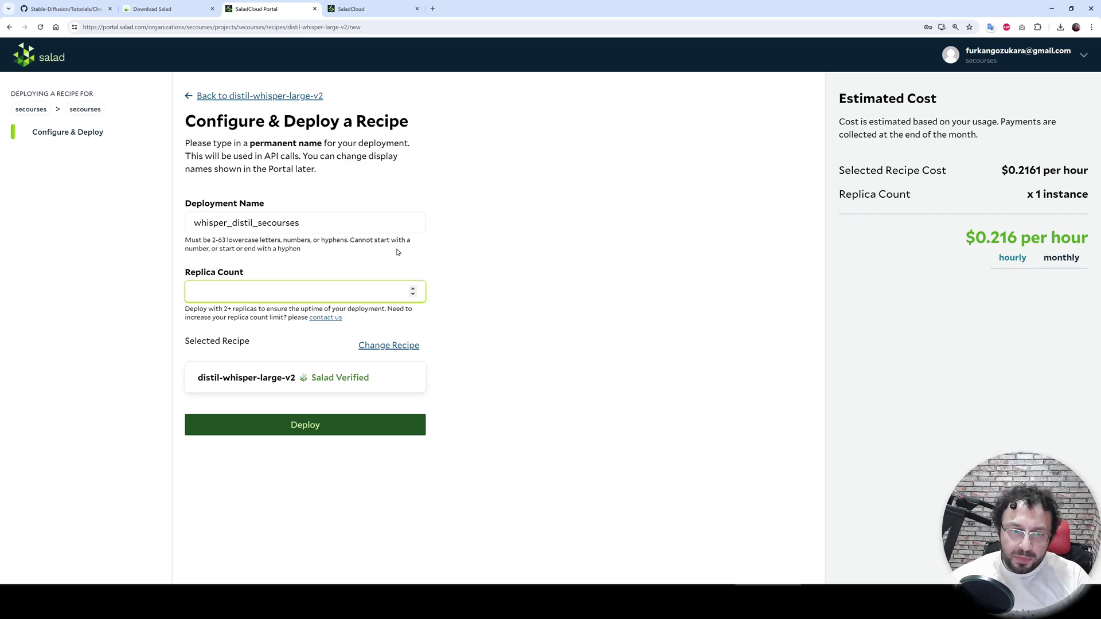
type("6")
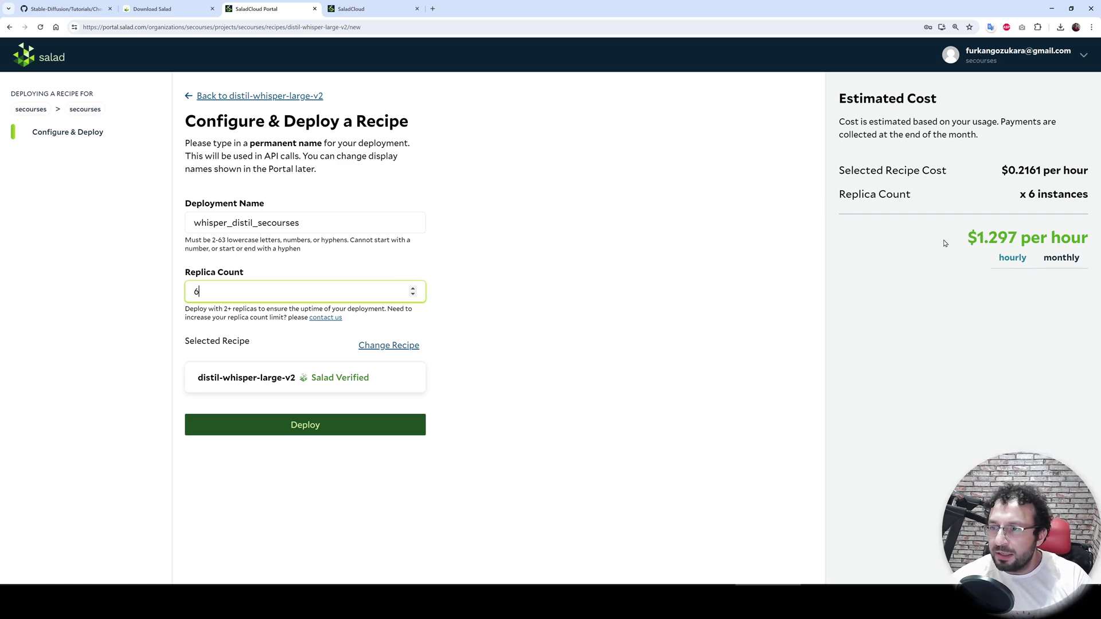
left_click_drag(973, 244, 1092, 244)
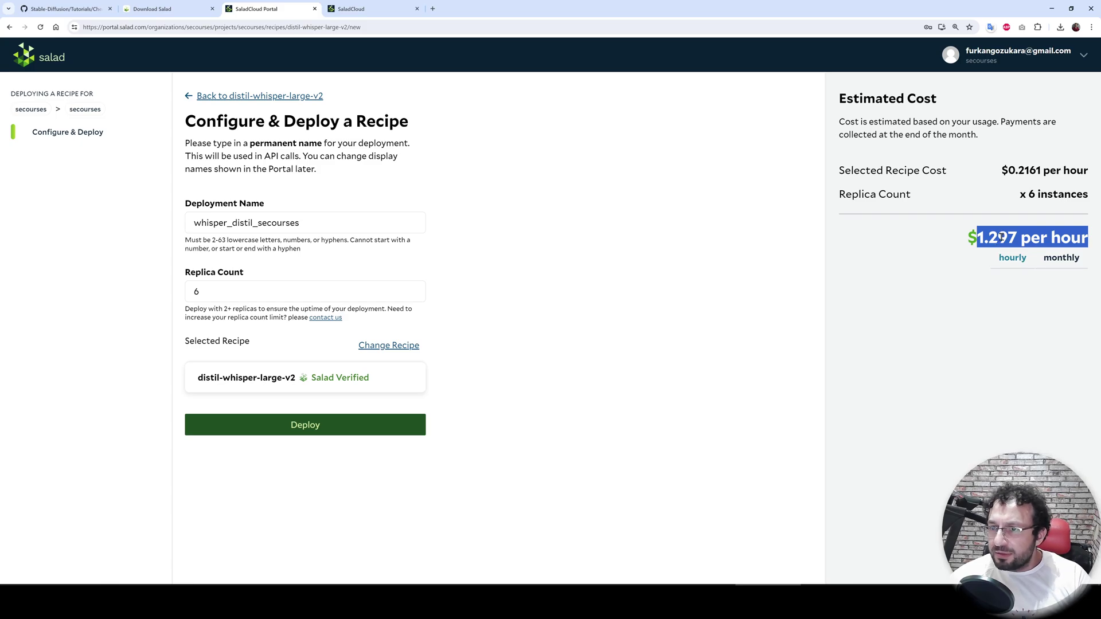
left_click(968, 321)
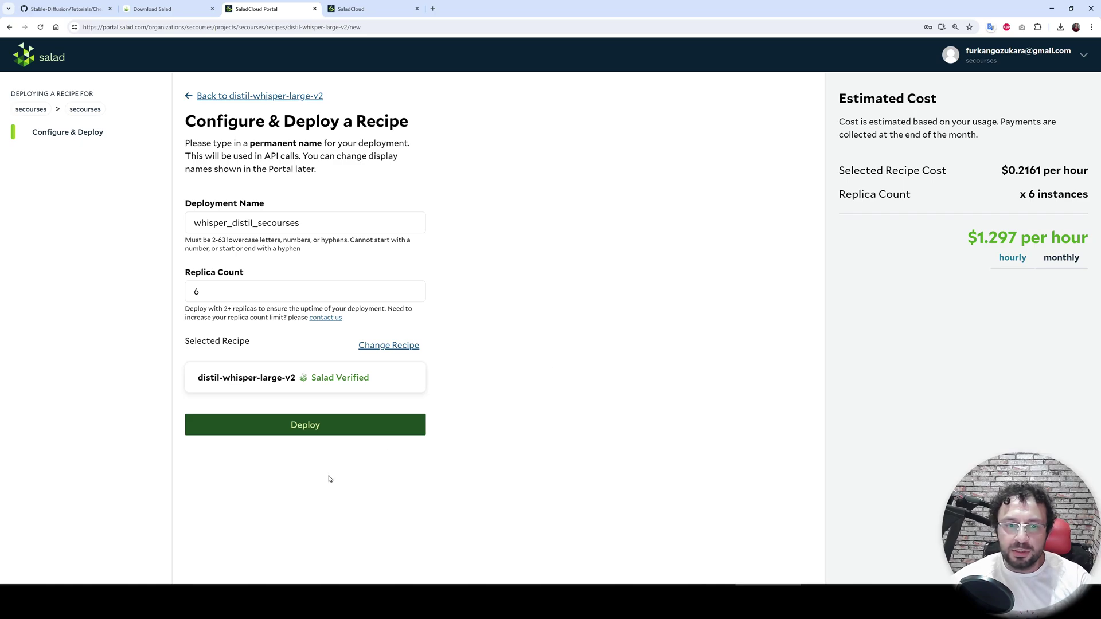
Step: Replace the name's underscores with hyphens to get whisper-distil-secourses, then deploy
left_click(354, 425)
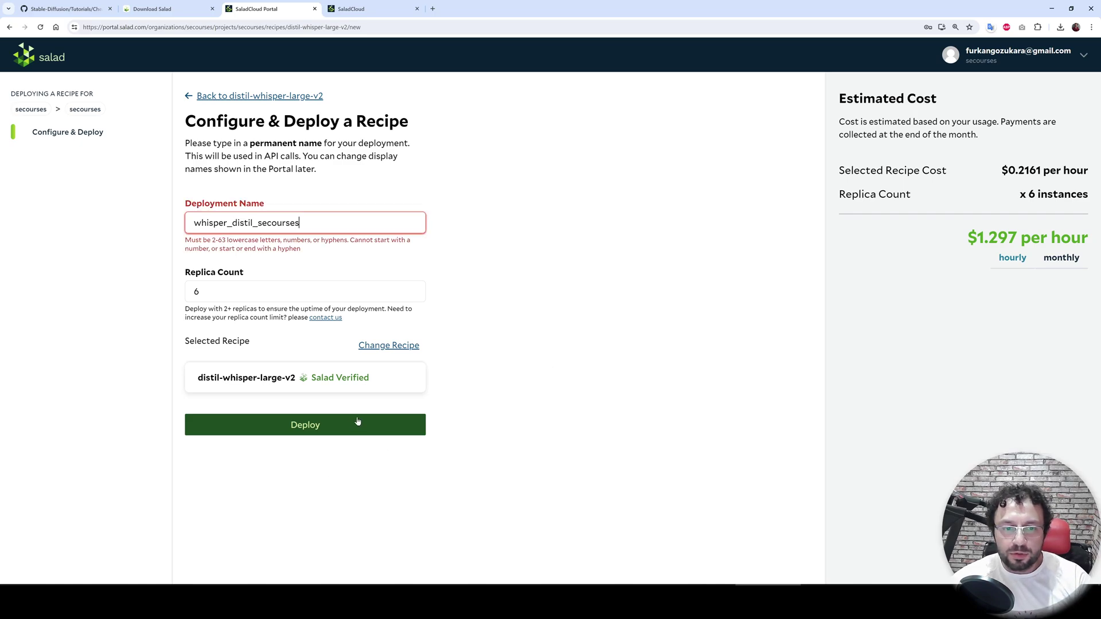
left_click(231, 223)
key("BackSpace")
type("-")
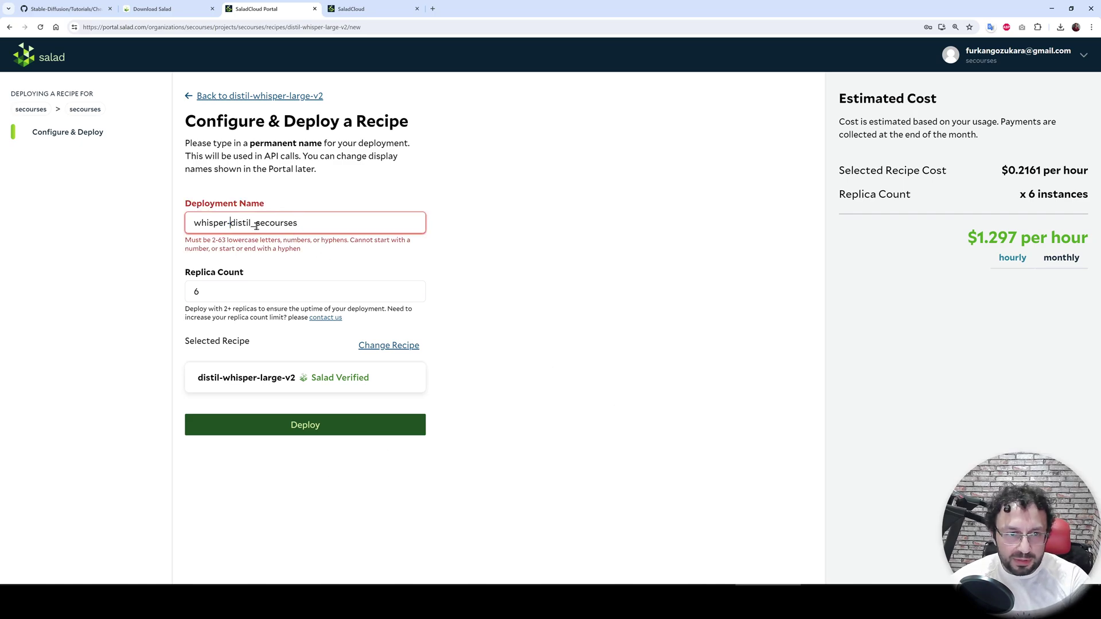
left_click(255, 223)
key("BackSpace")
type("-")
left_click(355, 423)
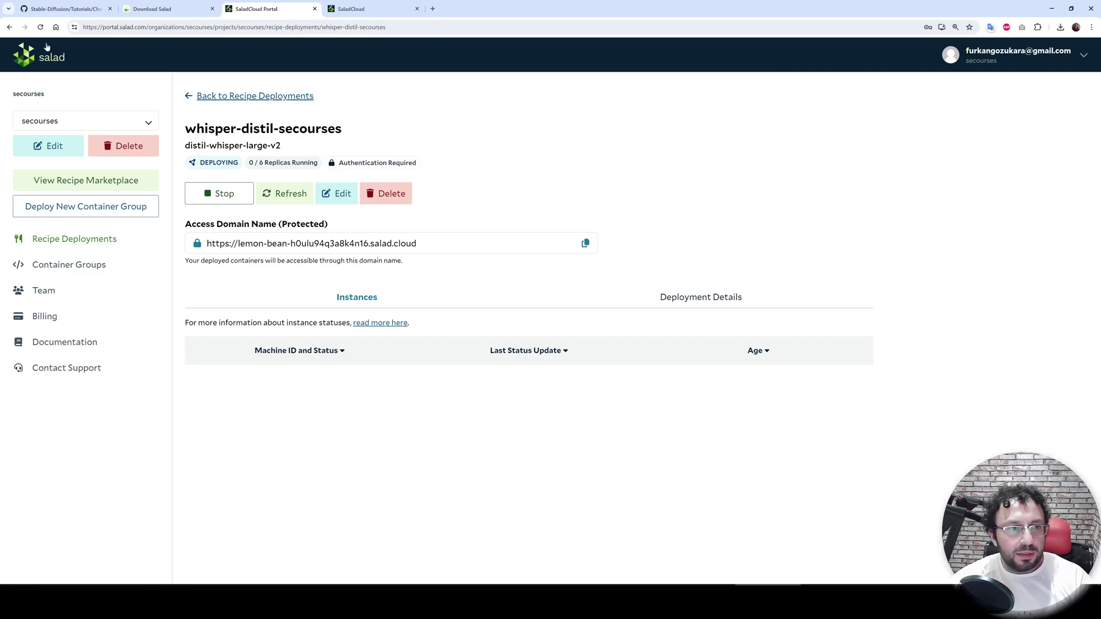
Step: Reload the deployment to check instance status, then return to Your Organizations
left_click(41, 27)
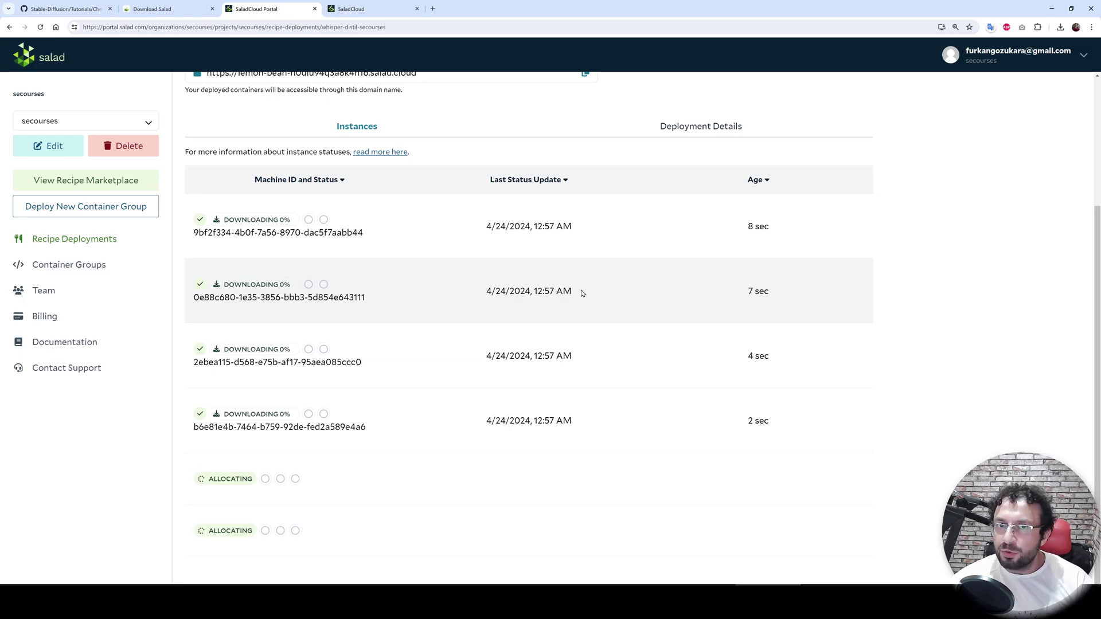
scroll(581, 293, "up", 3)
left_click(43, 63)
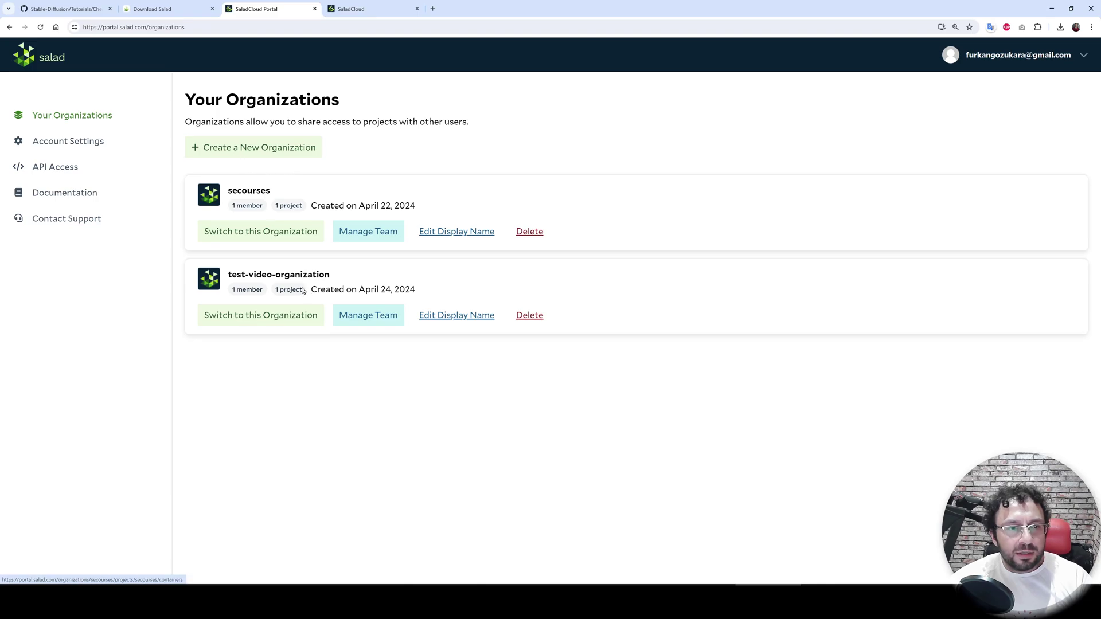
Step: Switch to secourses and open the recipe marketplace from Recipe Deployments
left_click(265, 236)
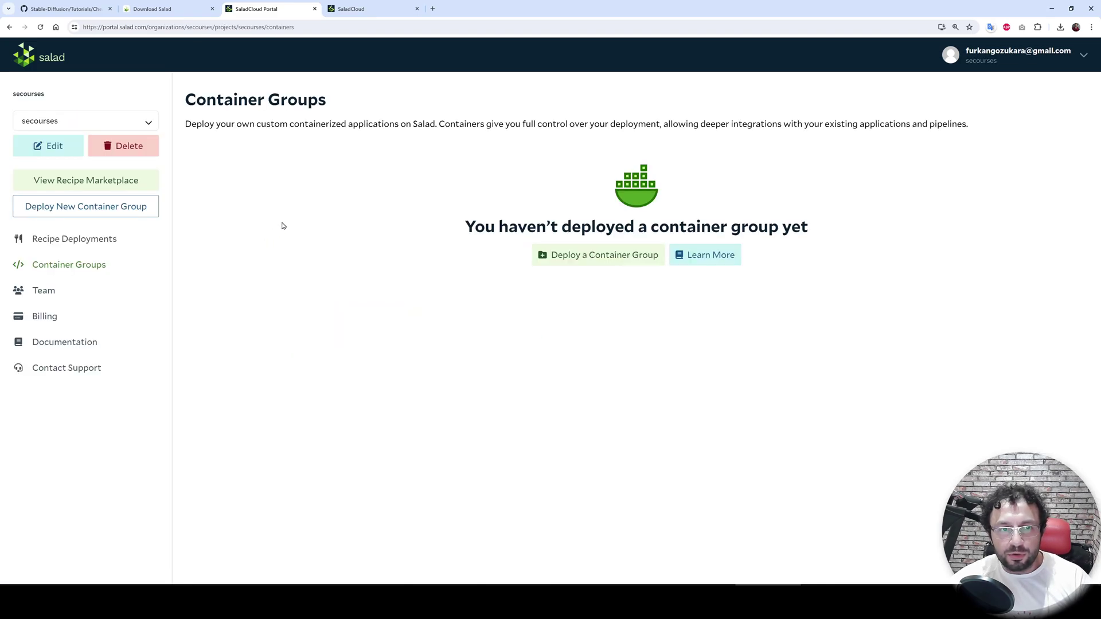
left_click(74, 238)
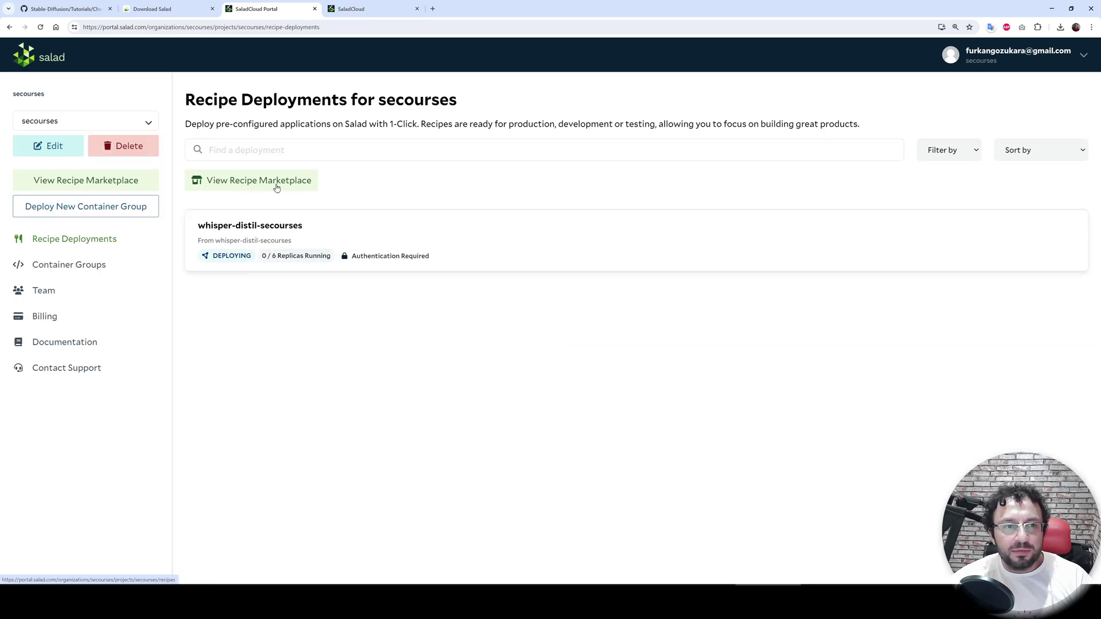
left_click(256, 187)
scroll(423, 430, "down", 3)
Step: Find open-ai-whisper-large-v3 by searching 'whispe' and start configuring its deployment
key("ctrl+f")
type("w")
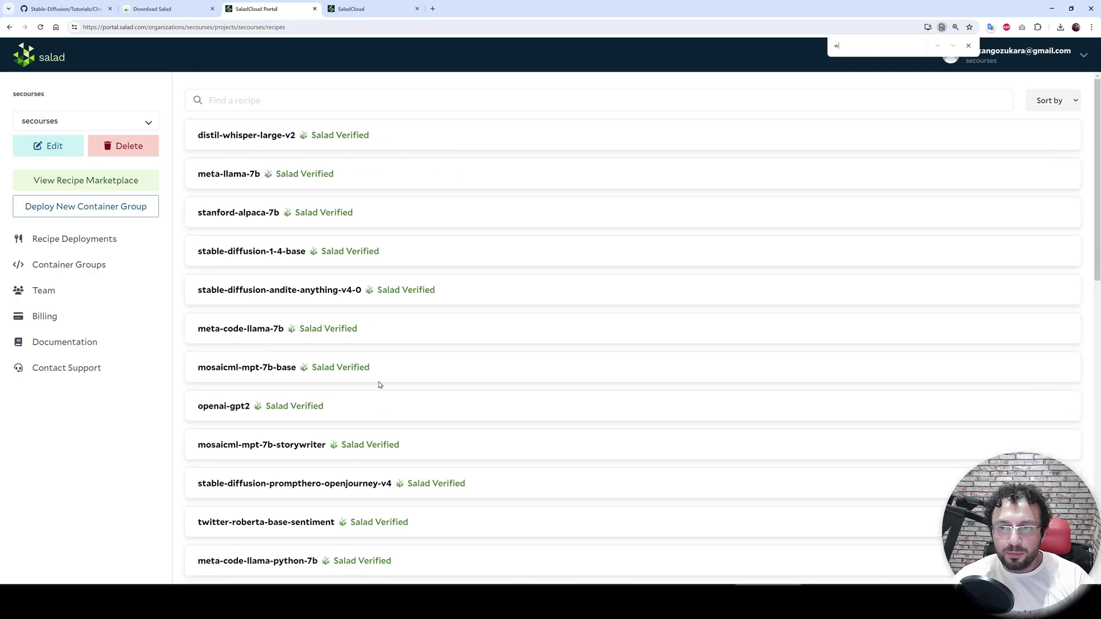
type("hisper")
key("Return")
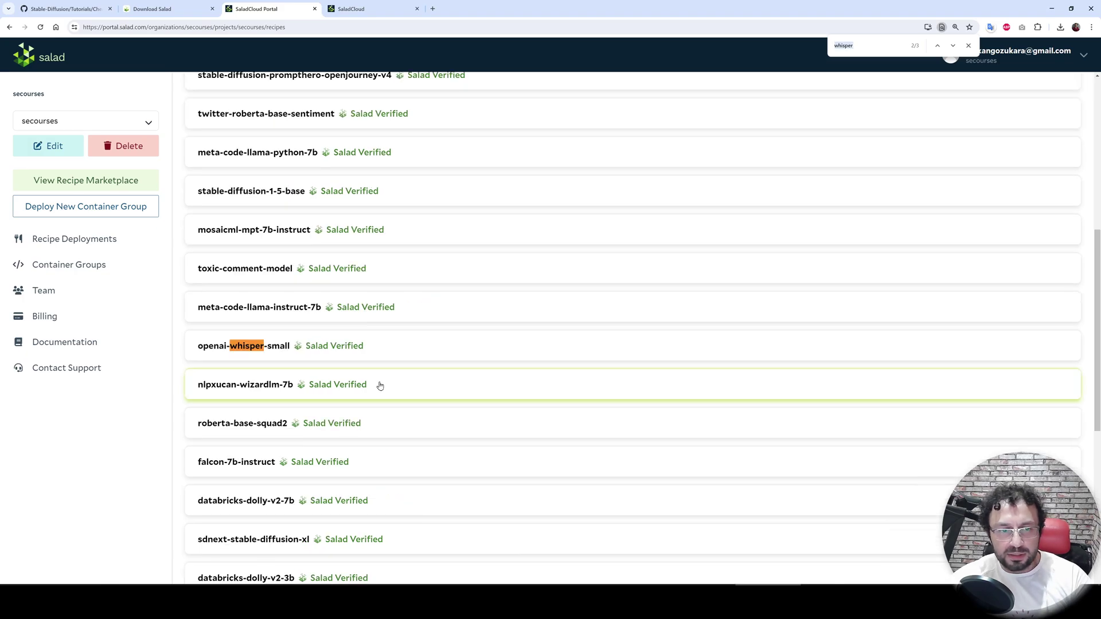
key("Return")
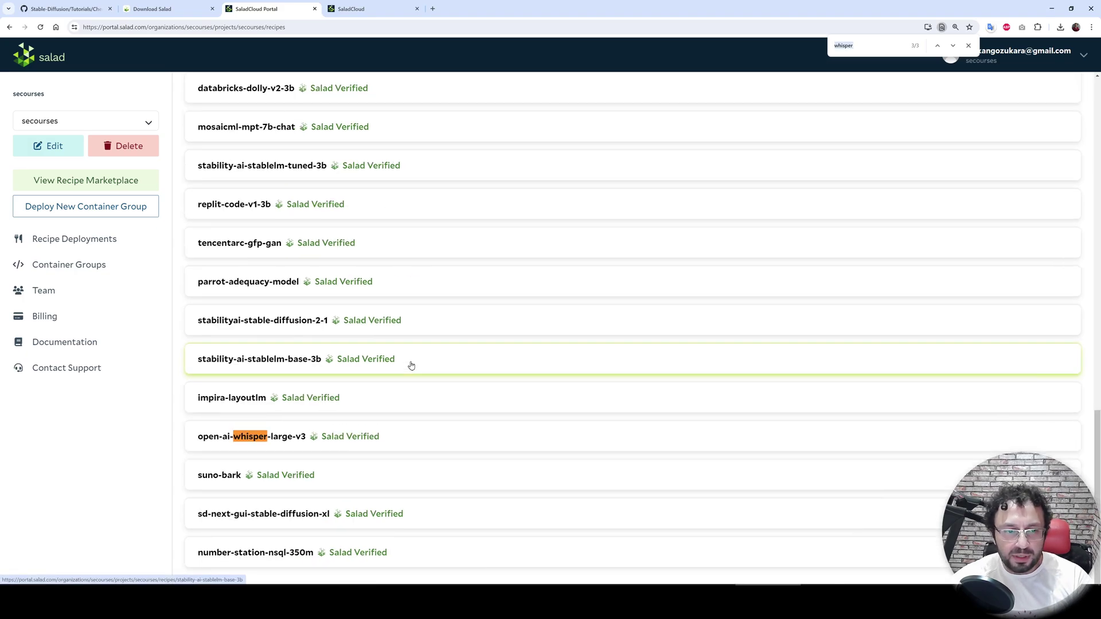
left_click(267, 445)
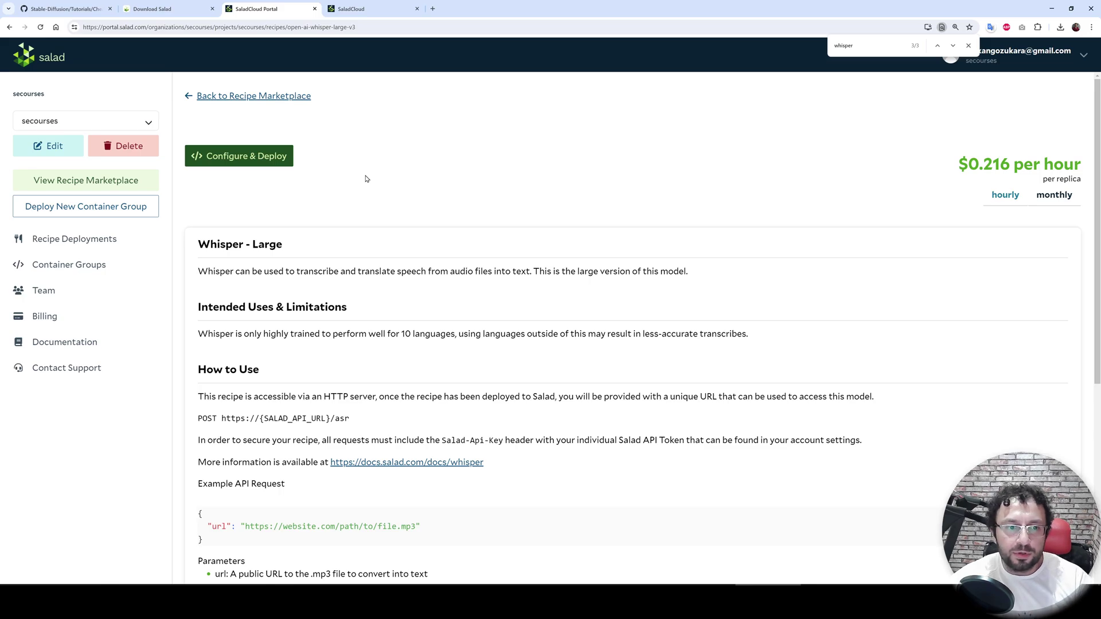
left_click(248, 159)
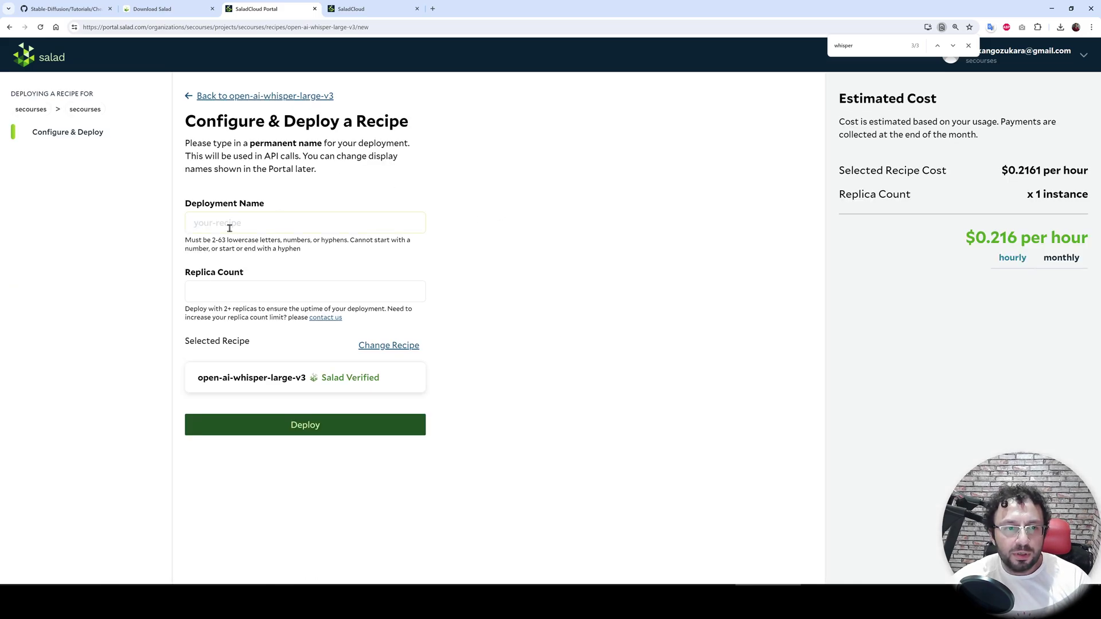
Step: Deploy the Whisper recipe as whisper-large-secourses with a replica count of 6
left_click(229, 228)
type("whisper_")
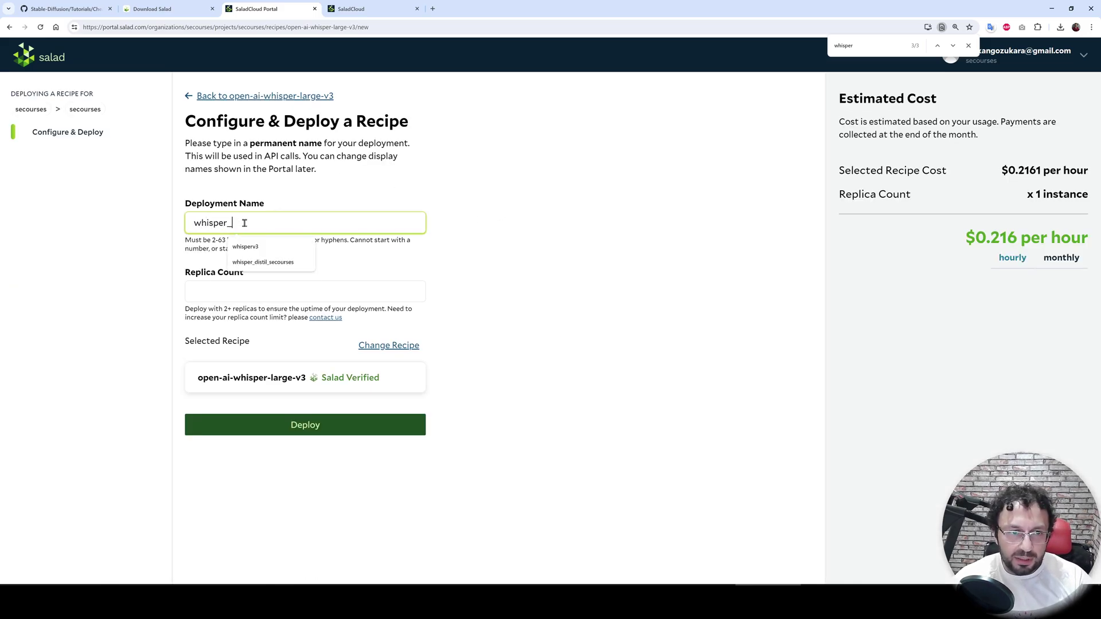
key("BackSpace")
type("-large-secourses")
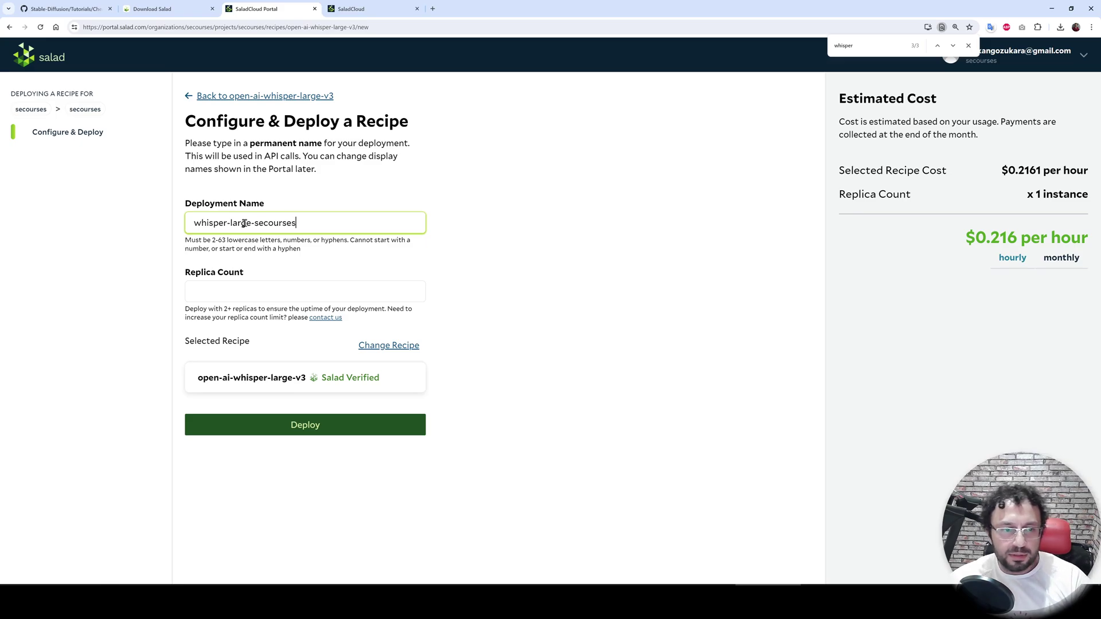
left_click(297, 285)
type("6")
left_click(656, 319)
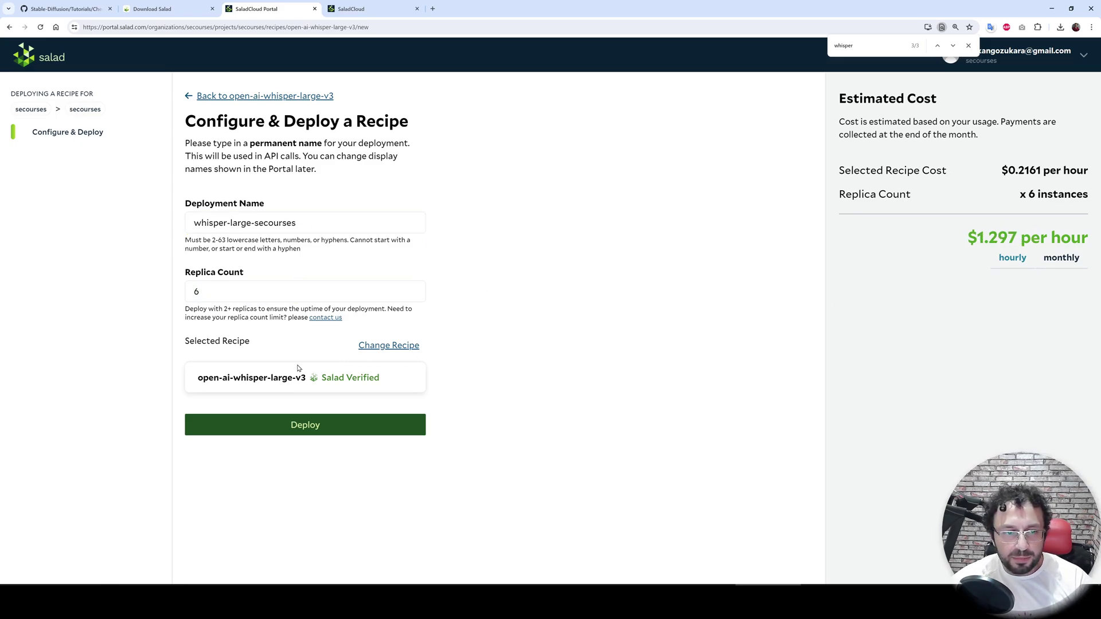
left_click(338, 431)
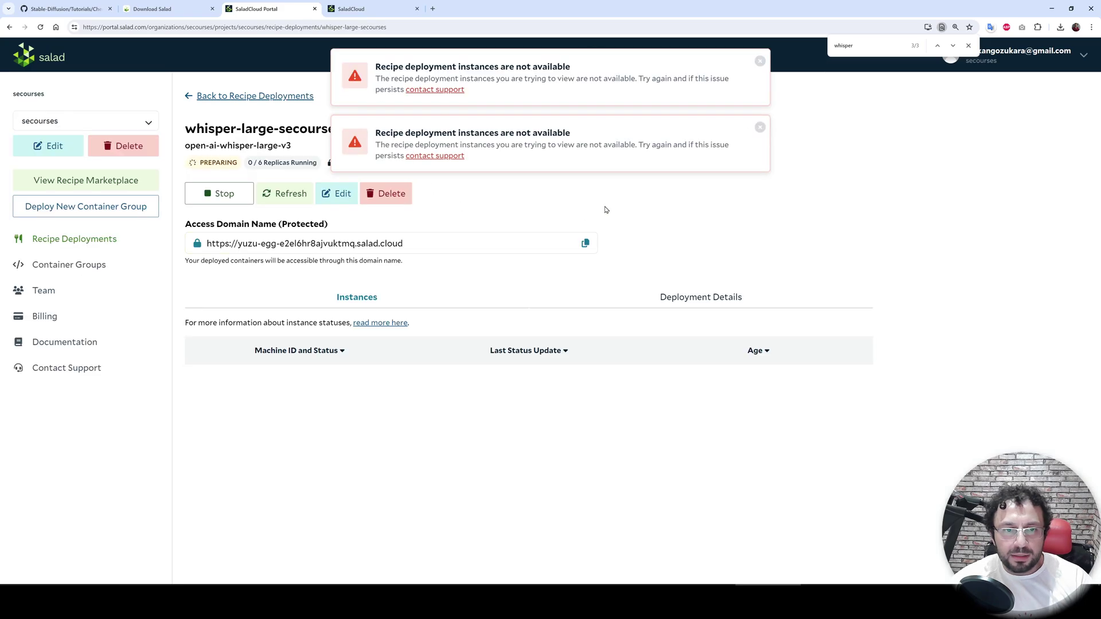
Step: Reload the portal and return to the Recipe Marketplace list
left_click(40, 27)
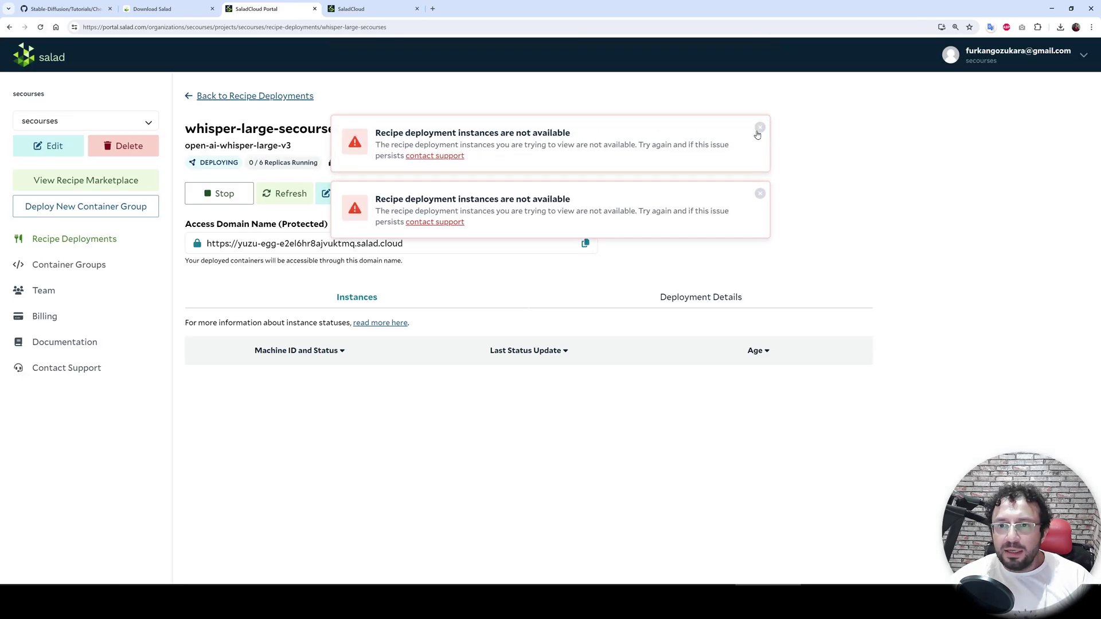
left_click(85, 251)
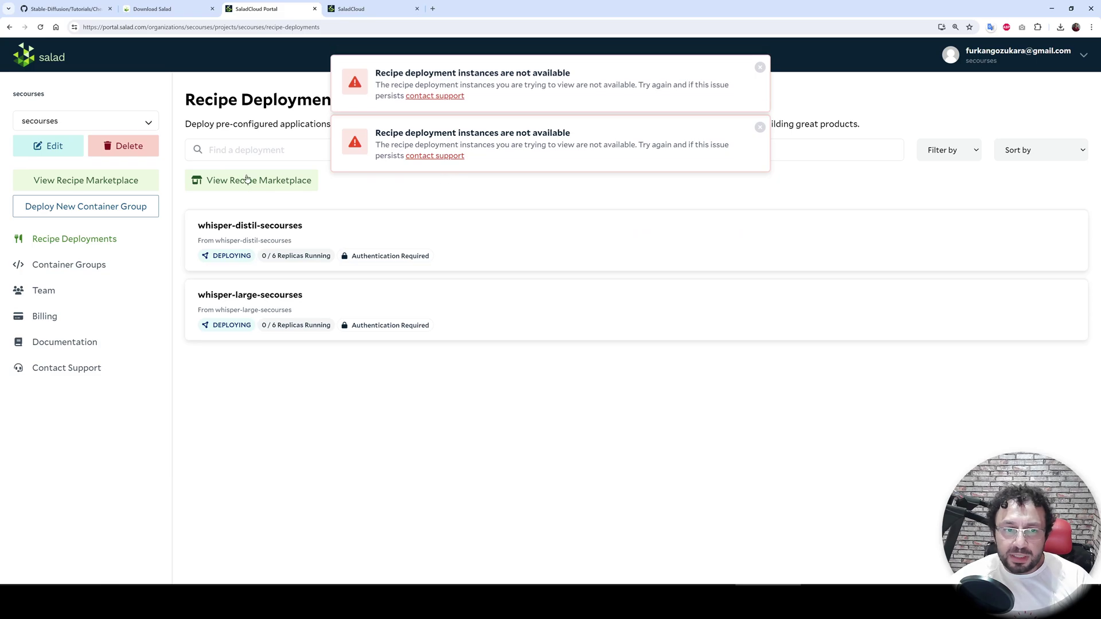
left_click(247, 187)
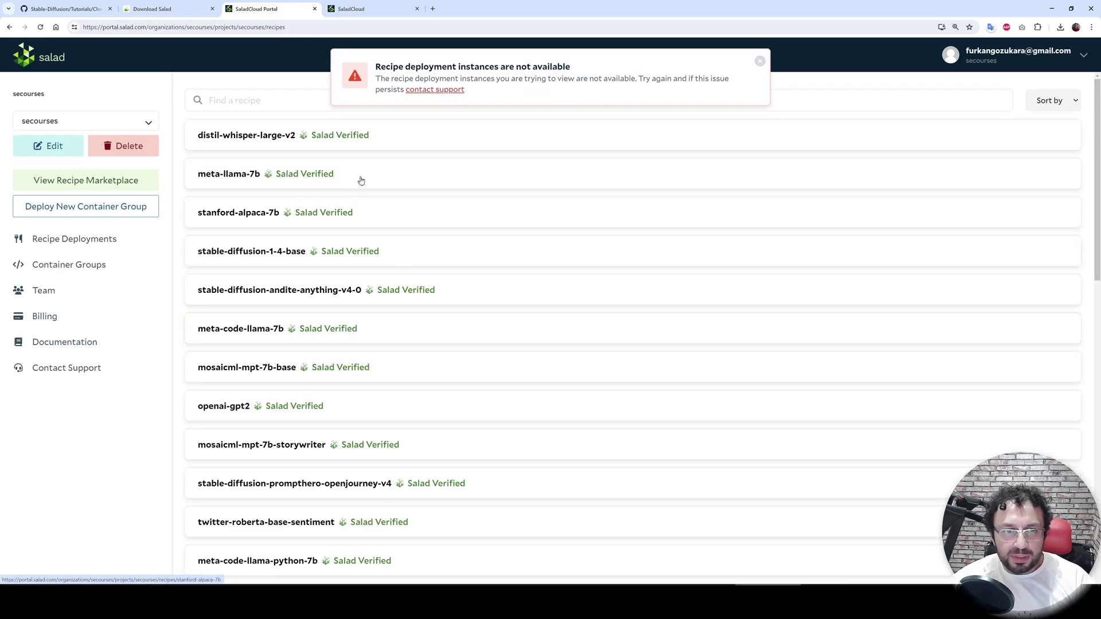
Step: Open the distil-whisper-large-v2 recipe and view its docs.salad.com Whisper documentation in a new tab
left_click(369, 138)
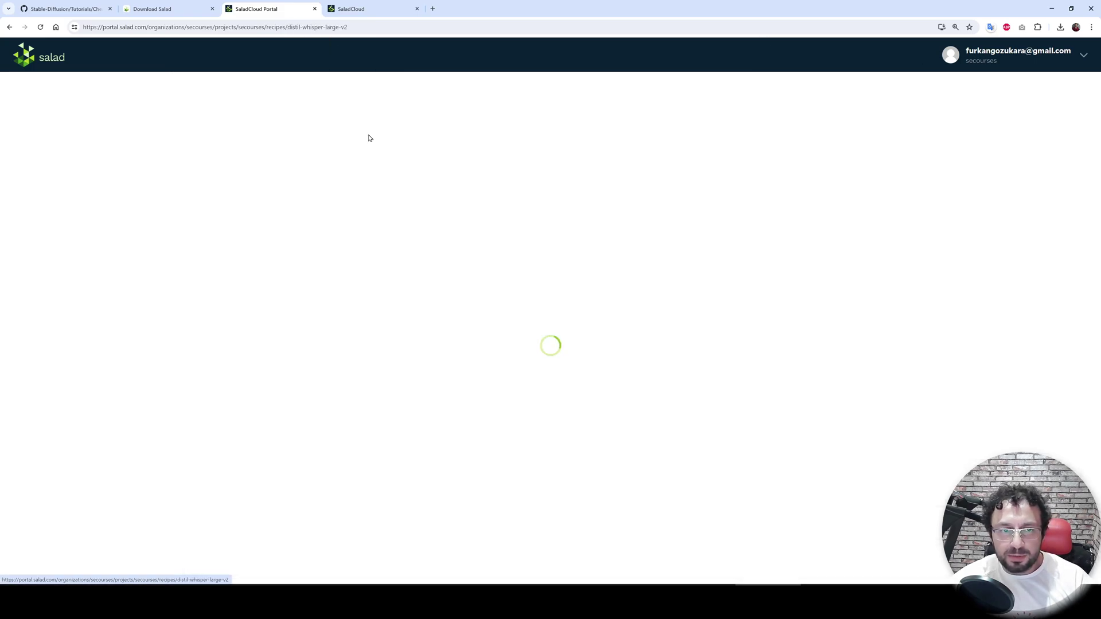
scroll(405, 280, "down", 3)
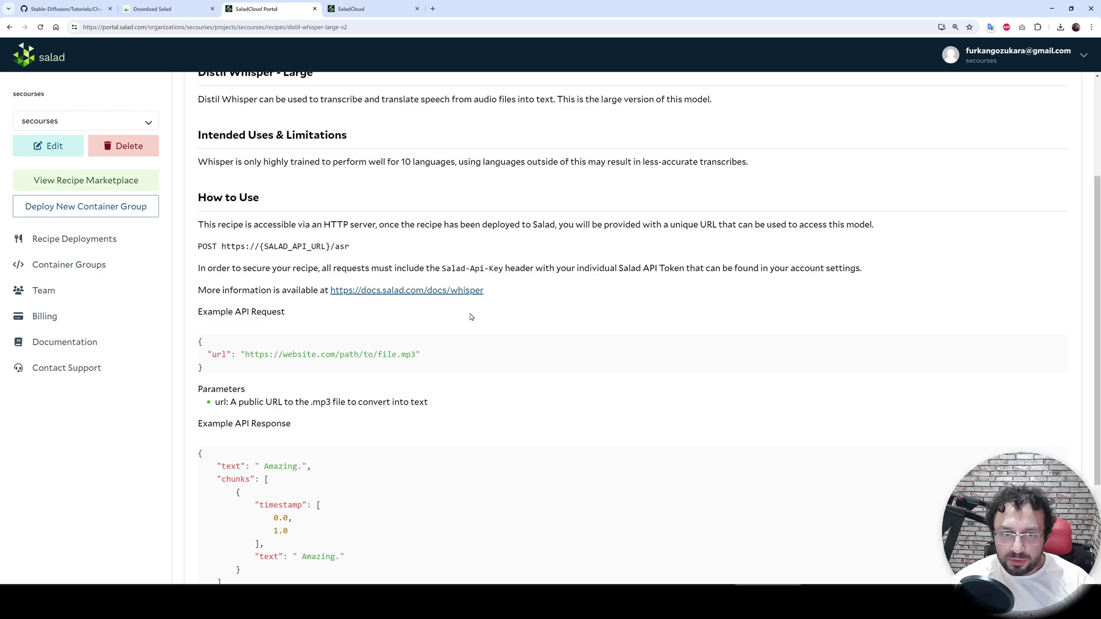
scroll(474, 327, "down", 2)
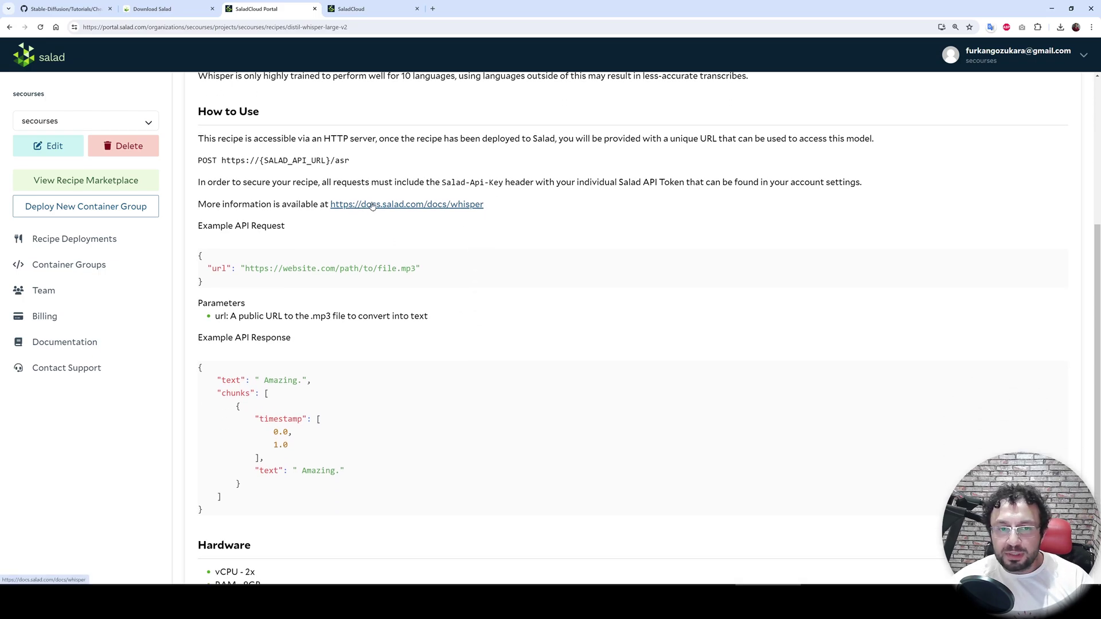
middle_click(353, 208)
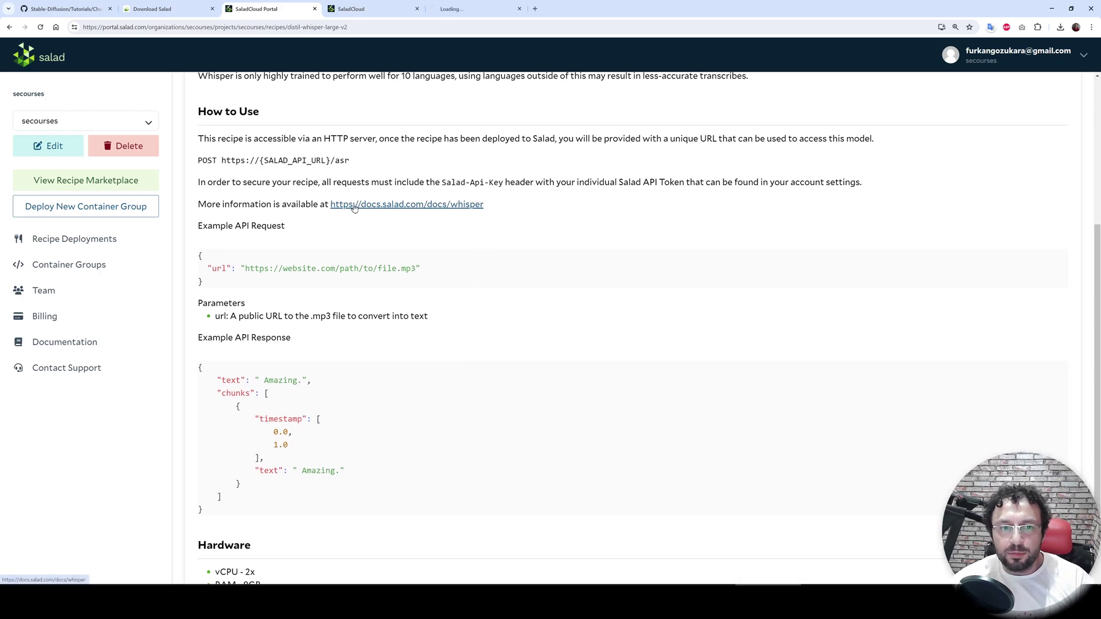
left_click(366, 6)
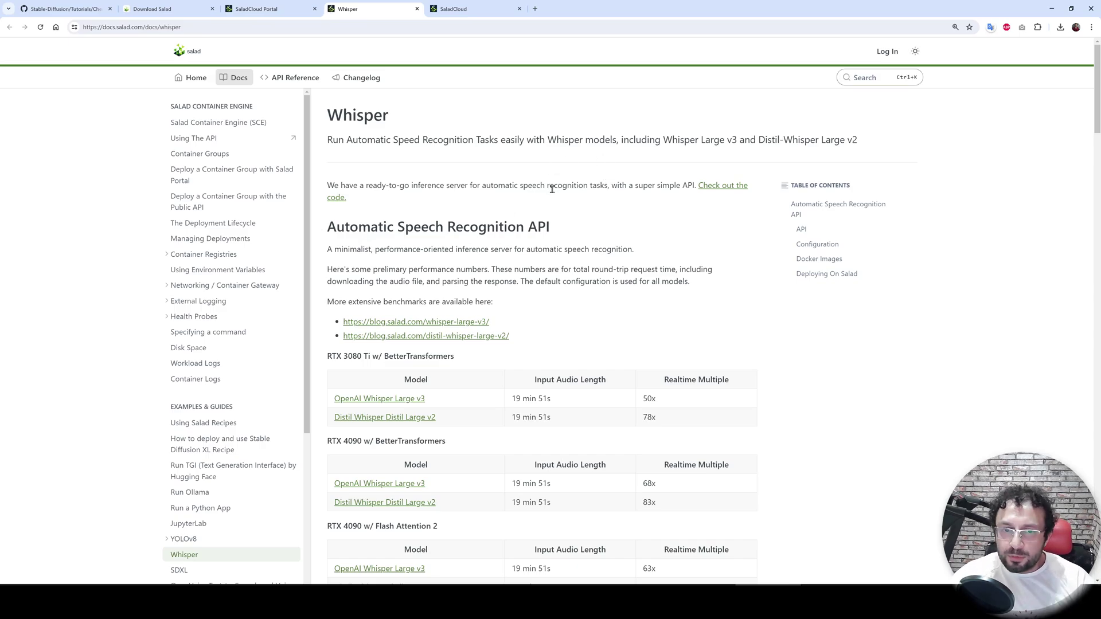
scroll(570, 313, "down", 6)
scroll(571, 337, "down", 3)
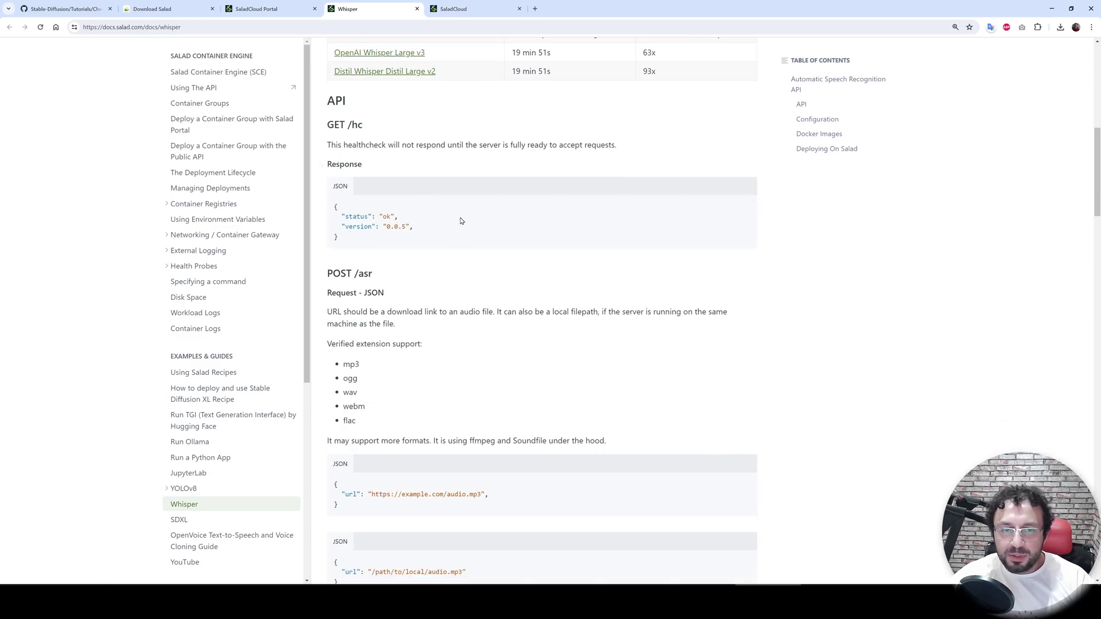
scroll(462, 241, "down", 4)
scroll(407, 294, "down", 4)
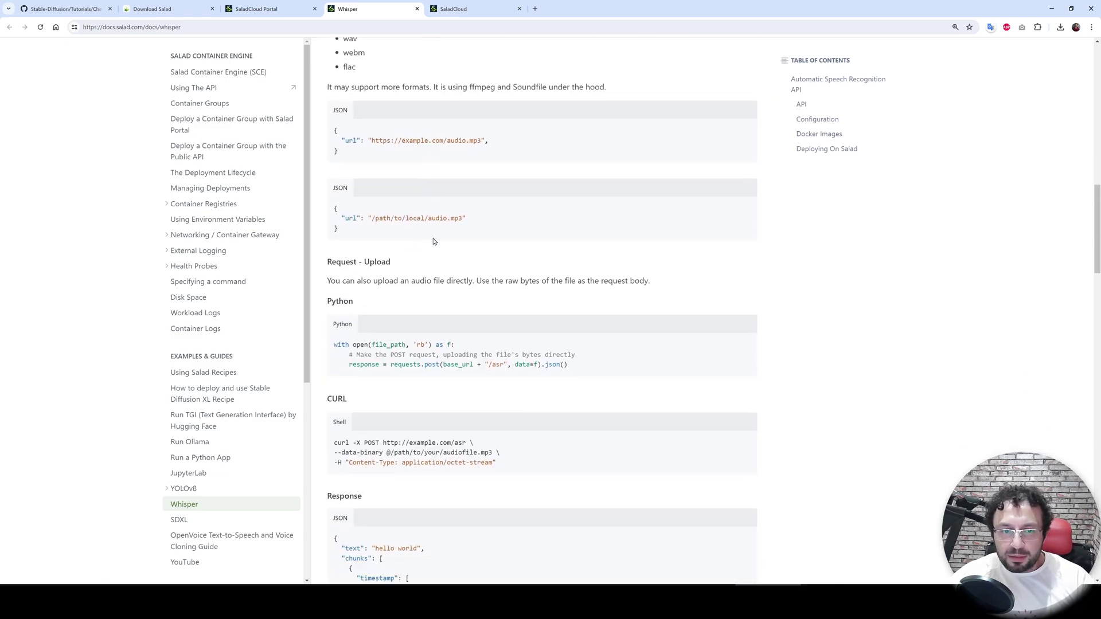
scroll(528, 297, "down", 5)
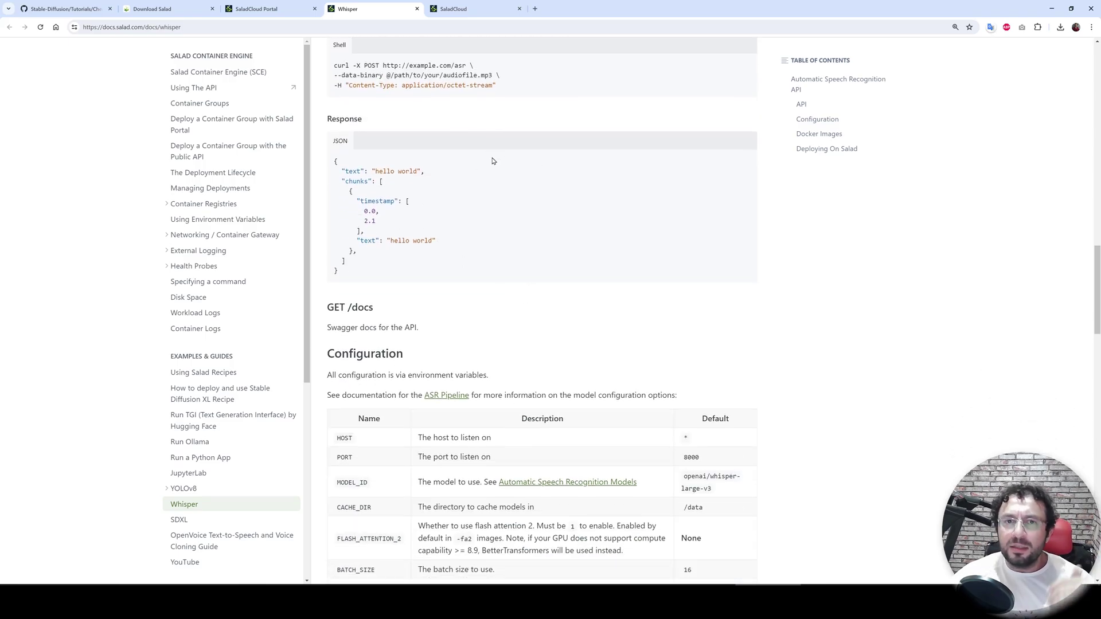
scroll(619, 347, "down", 5)
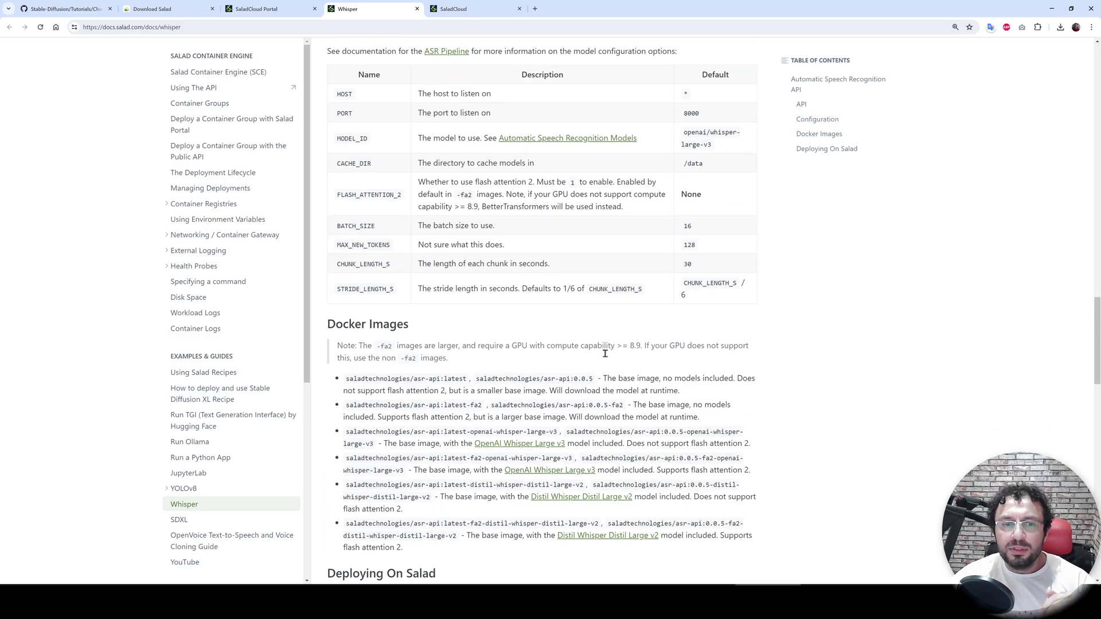
scroll(605, 354, "down", 5)
scroll(600, 352, "down", 5)
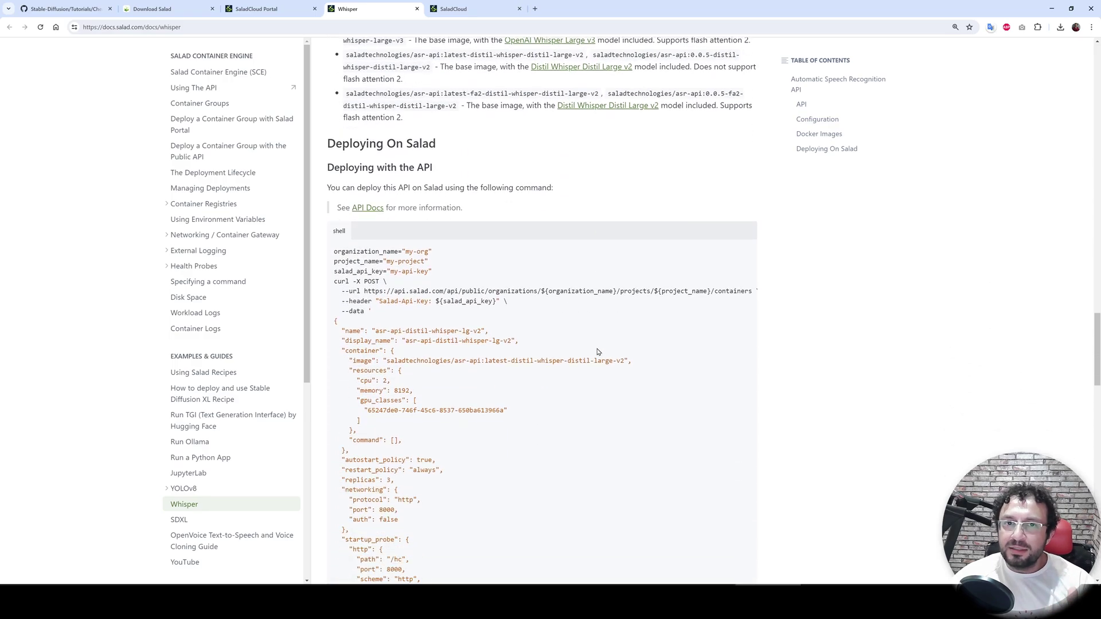
key("ctrl+1")
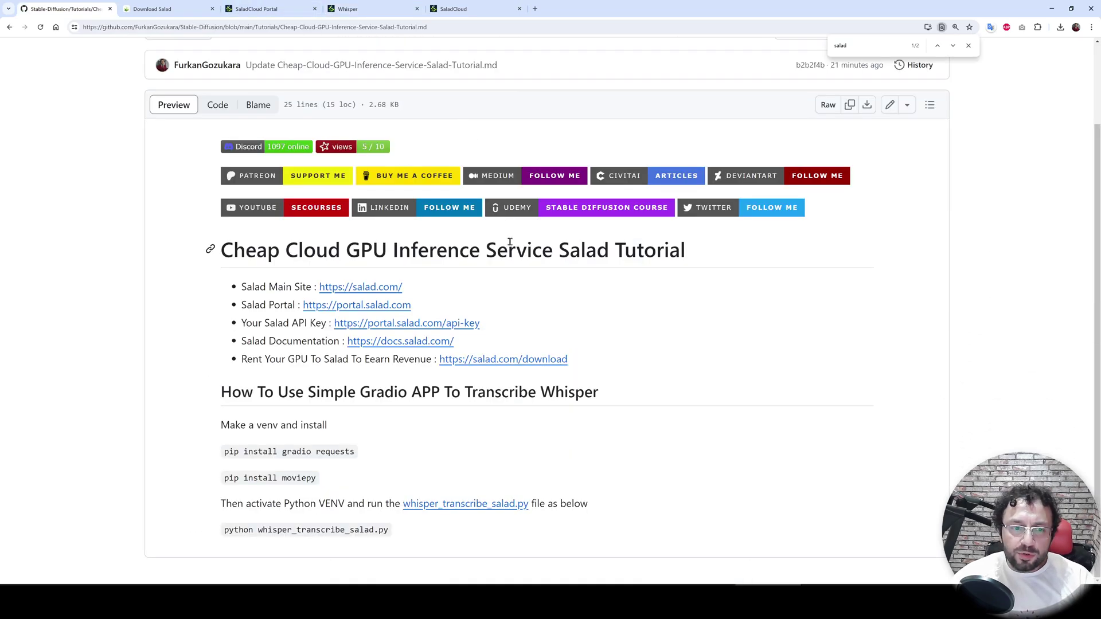
Step: Open whisper_transcribe_salad.py in a new tab and view its Raw contents
middle_click(463, 504)
left_click(150, 8)
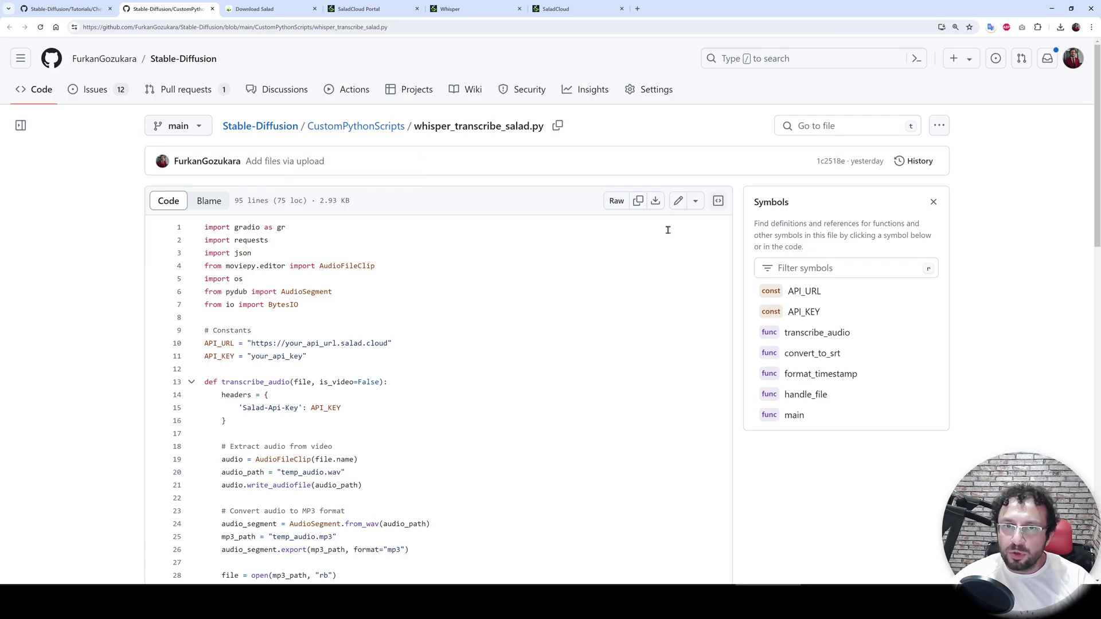
left_click(615, 201)
Step: Start saving the raw script and create a new salad_video_tutorial folder on drive C:
right_click(308, 153)
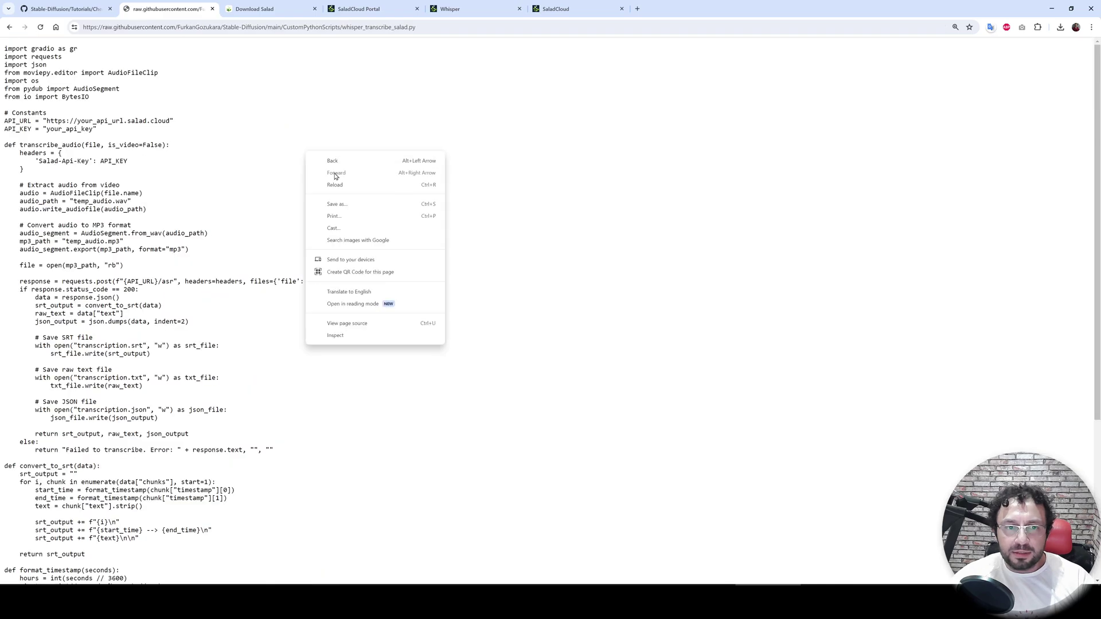
left_click(356, 205)
right_click(392, 101)
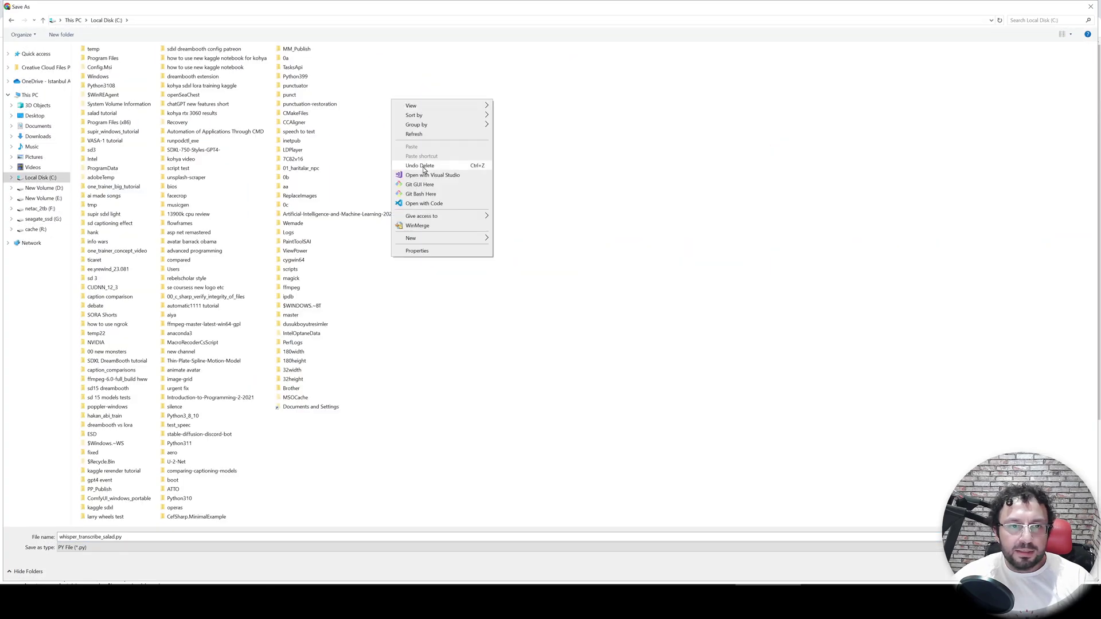
mouse_move(430, 238)
left_click(512, 239)
type("sa")
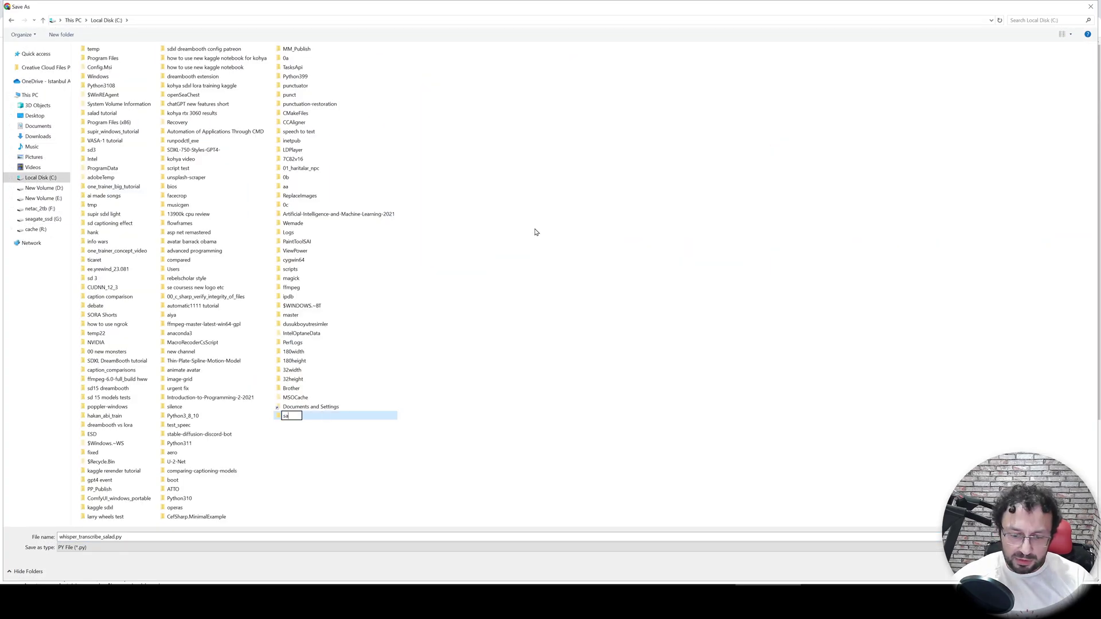
type("lad_video_tutorial")
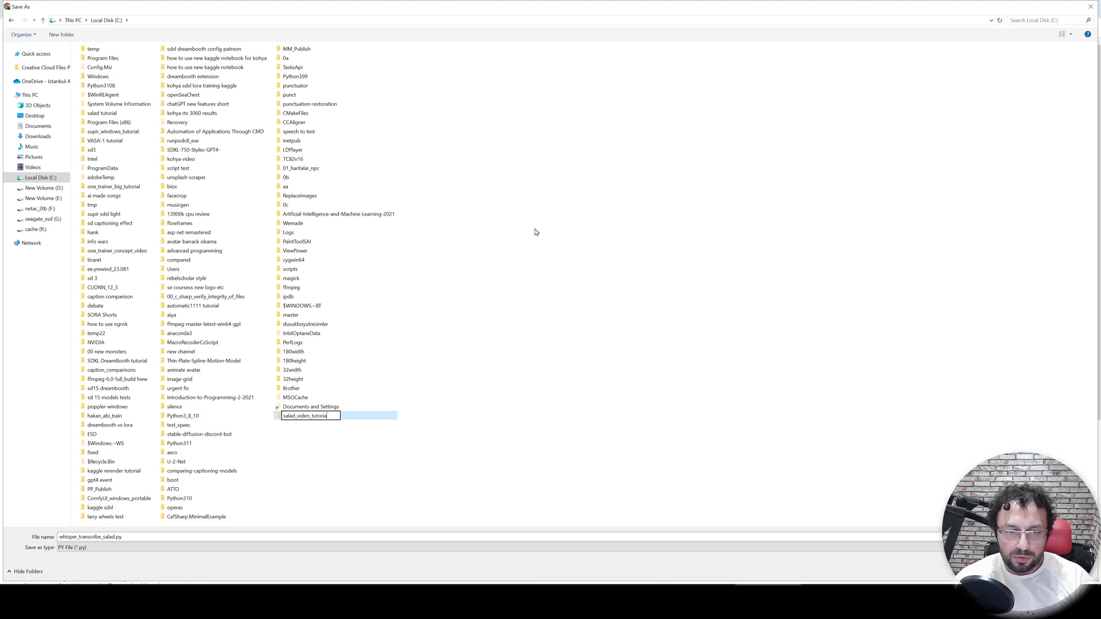
key("Return")
key("Return")
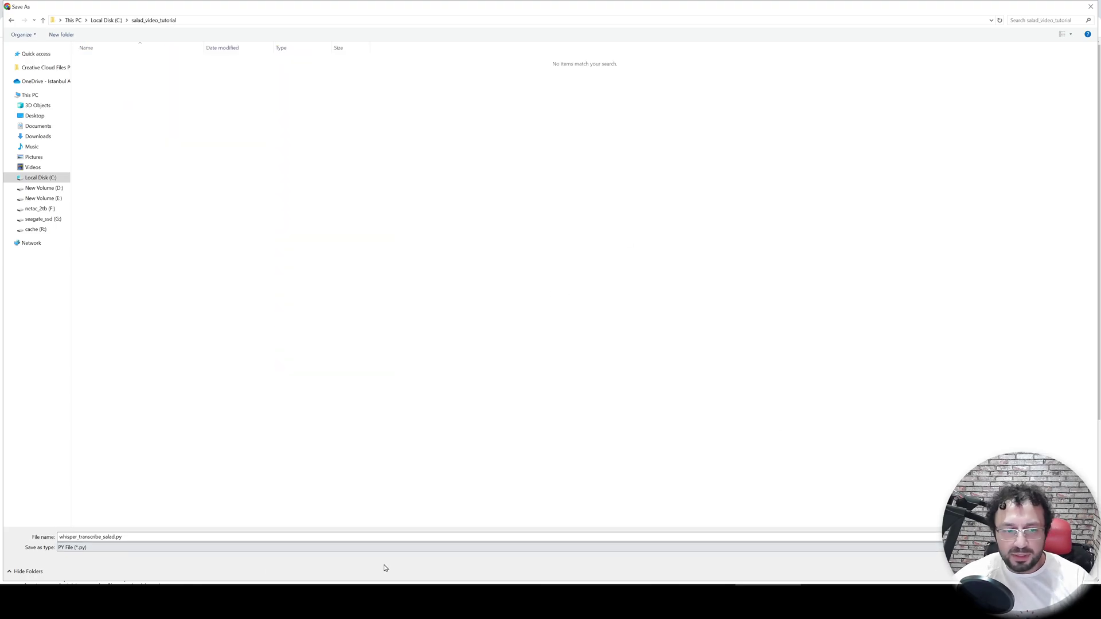
Step: Save whisper_transcribe_salad.py there as a PY File and show it in its folder
left_click(128, 548)
left_click(128, 556)
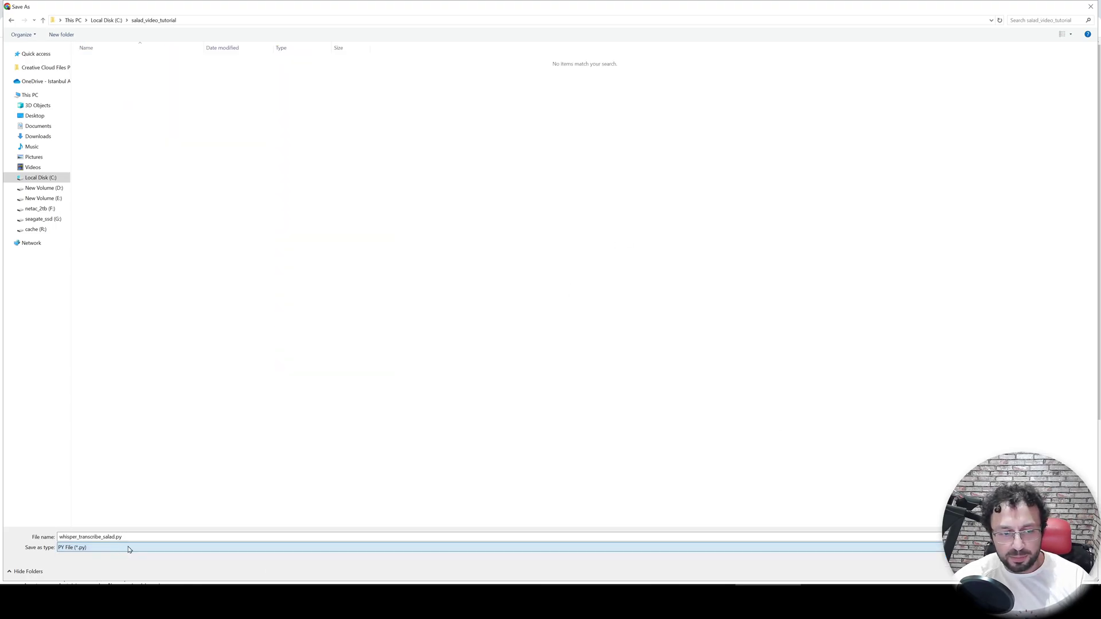
key("shift+Tab")
key("Return")
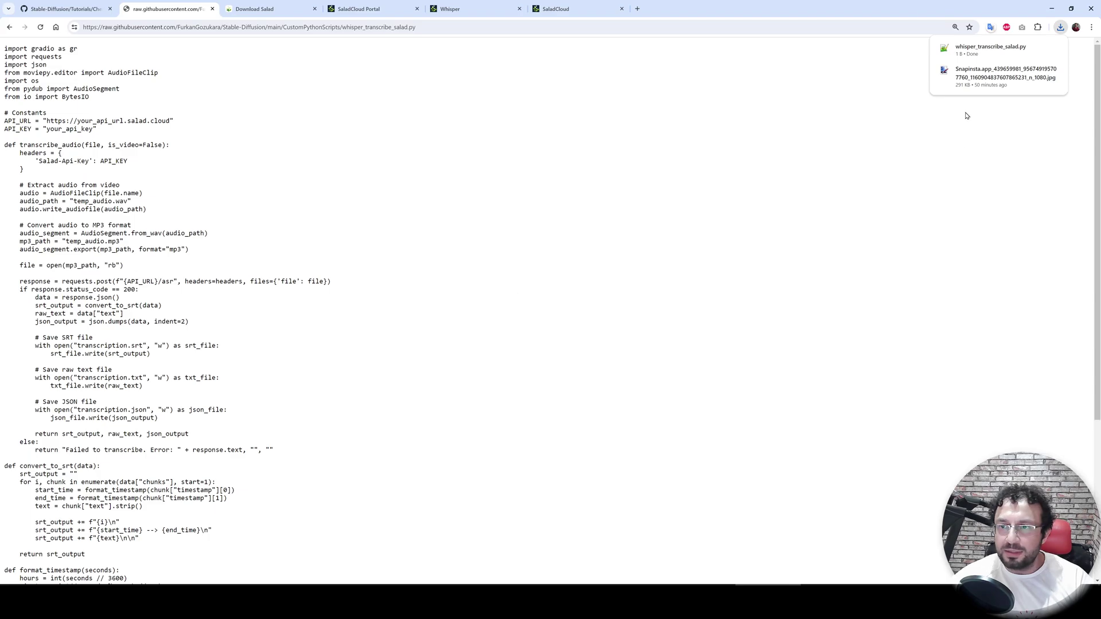
left_click(1046, 48)
left_click(276, 177)
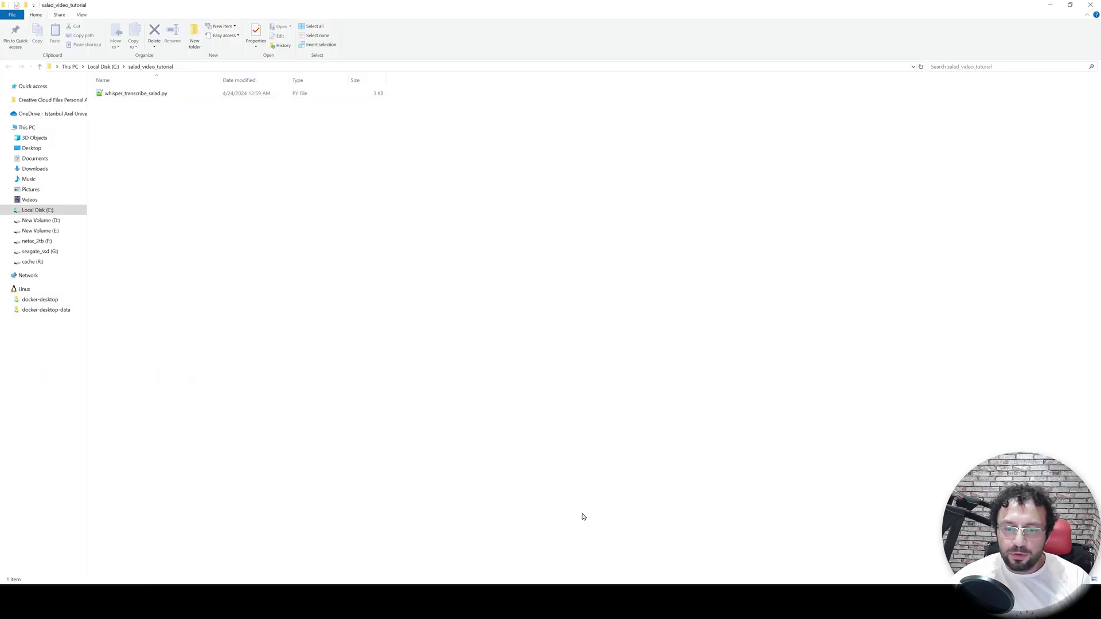
Step: Select the two pip install lines in the GitHub tutorial and start editing the file
key("alt+Tab")
key("ctrl+1")
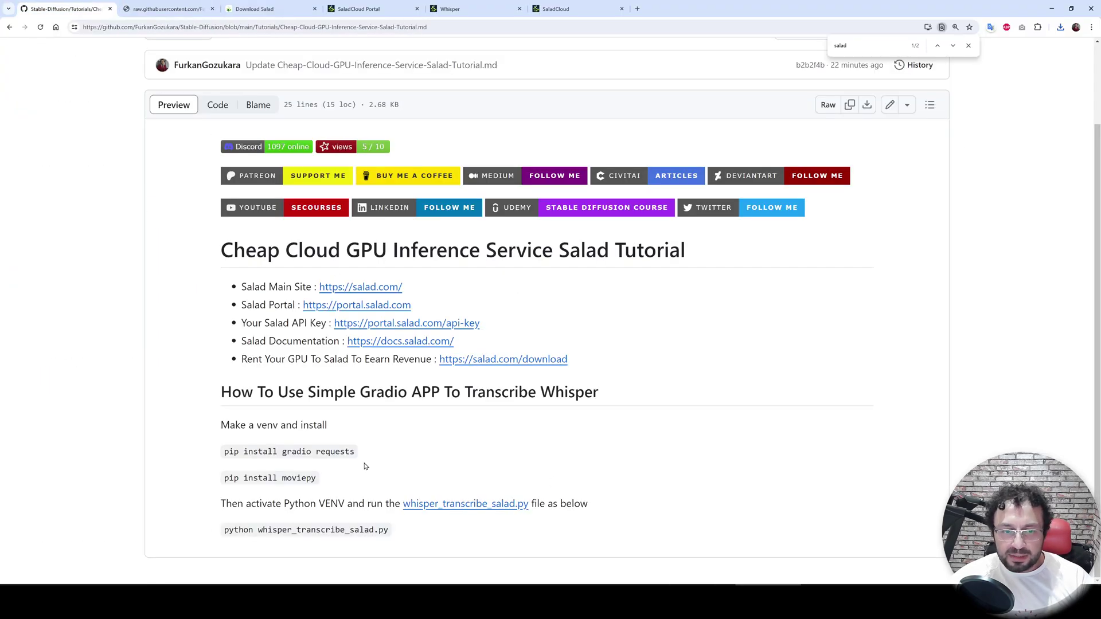
left_click_drag(327, 485, 214, 452)
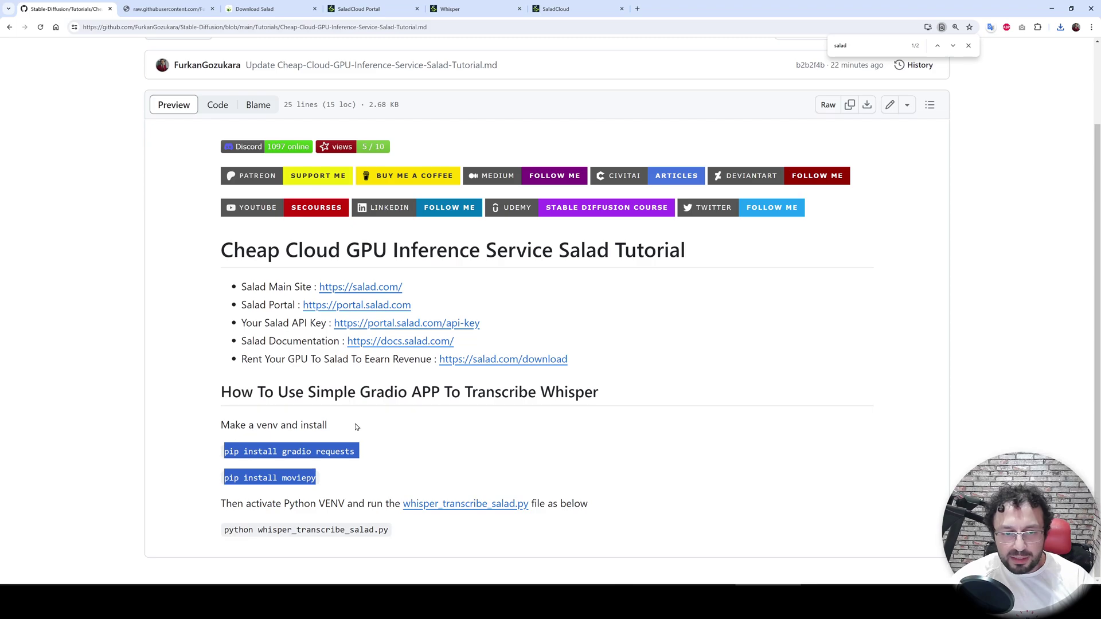
left_click(327, 428)
left_click_drag(342, 475, 214, 456)
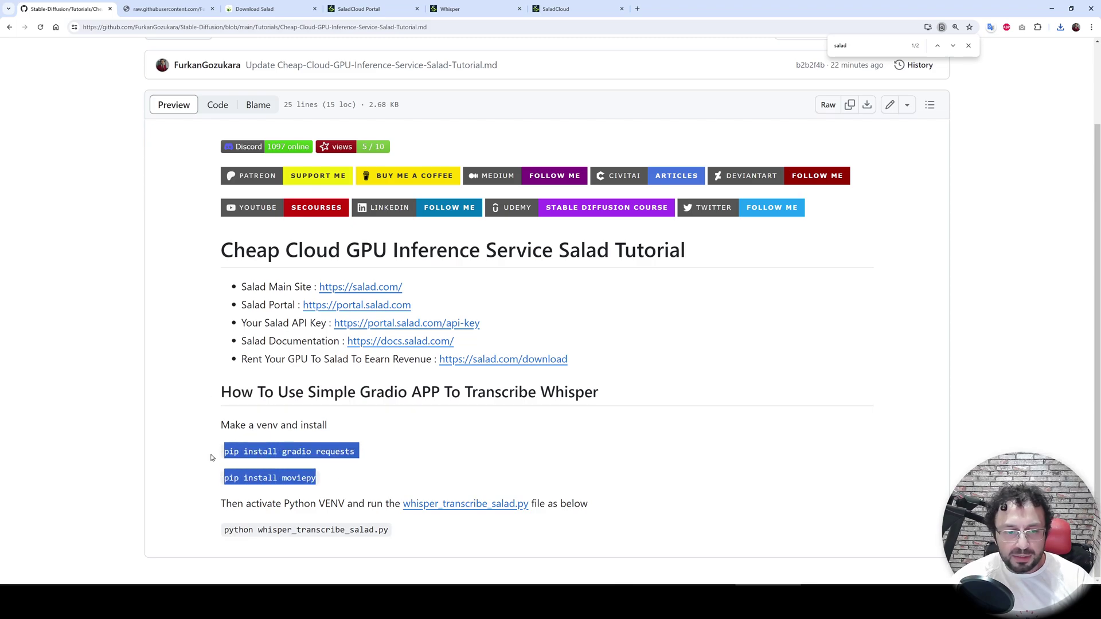
left_click(890, 104)
Step: Copy the venv setup code block ending with pip install gradio requests moviepy
scroll(239, 434, "down", 1)
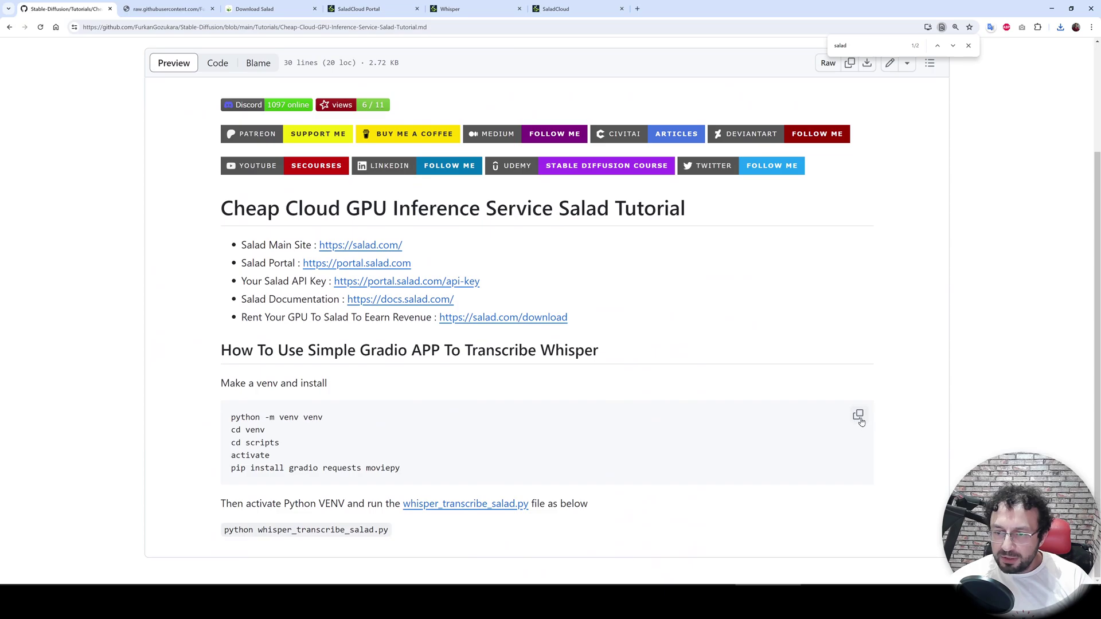
left_click(858, 415)
key("alt+Tab")
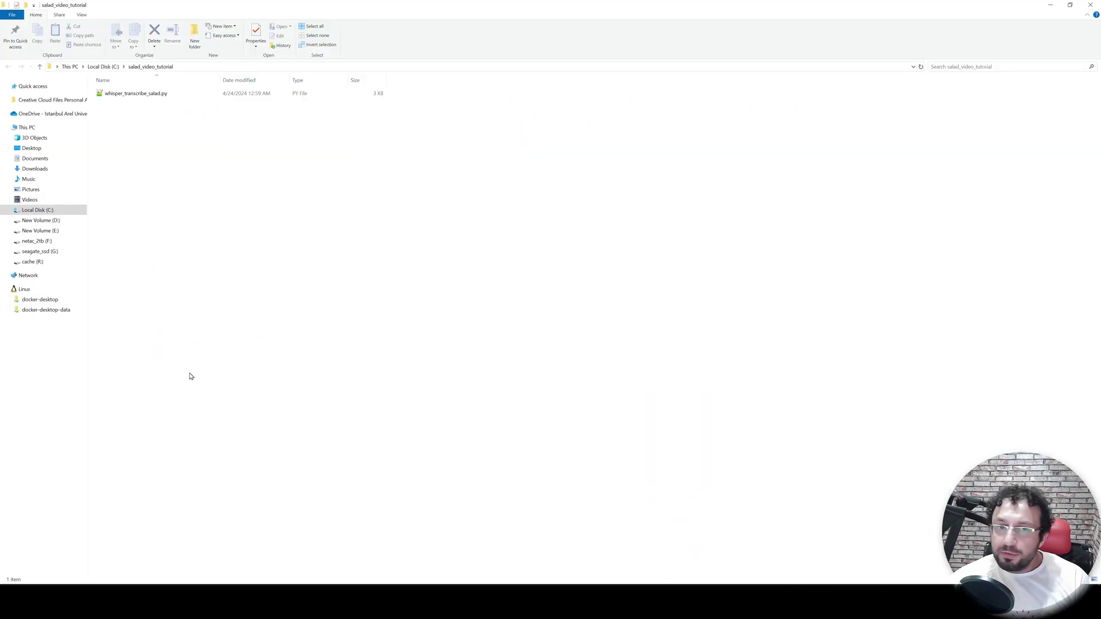
Step: Open a Command Prompt in the salad_video_tutorial folder with cmd
left_click(195, 66)
type("cmd")
key("Return")
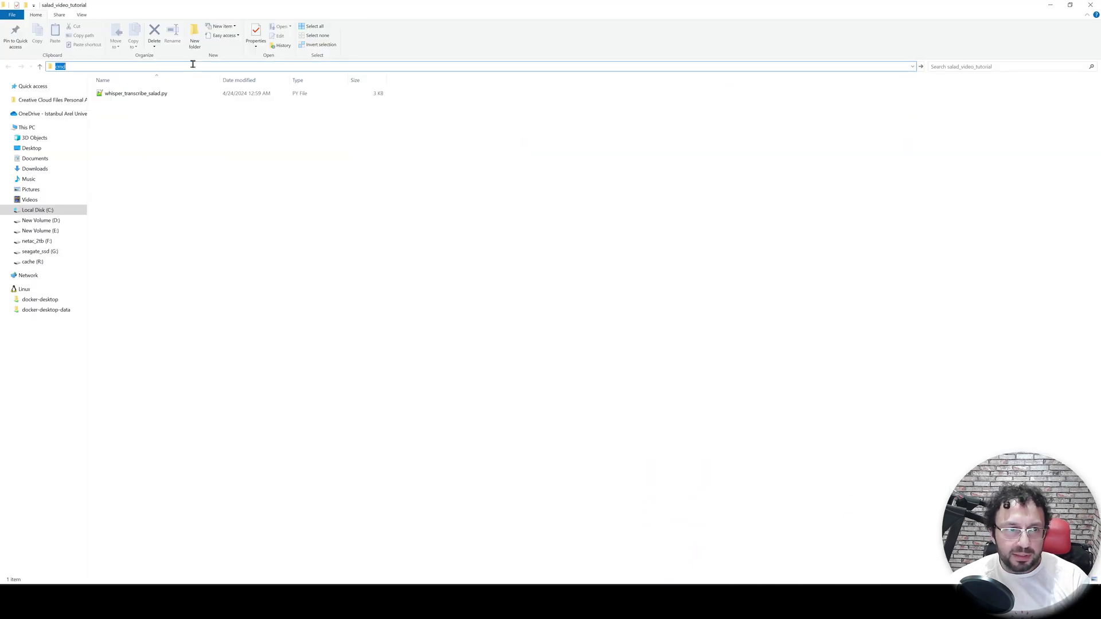
Step: Paste and run the venv creation, activation and pip install gradio requests moviepy commands
scroll(419, 227, "up", 1, "ctrl")
key("ctrl+v")
key("Return")
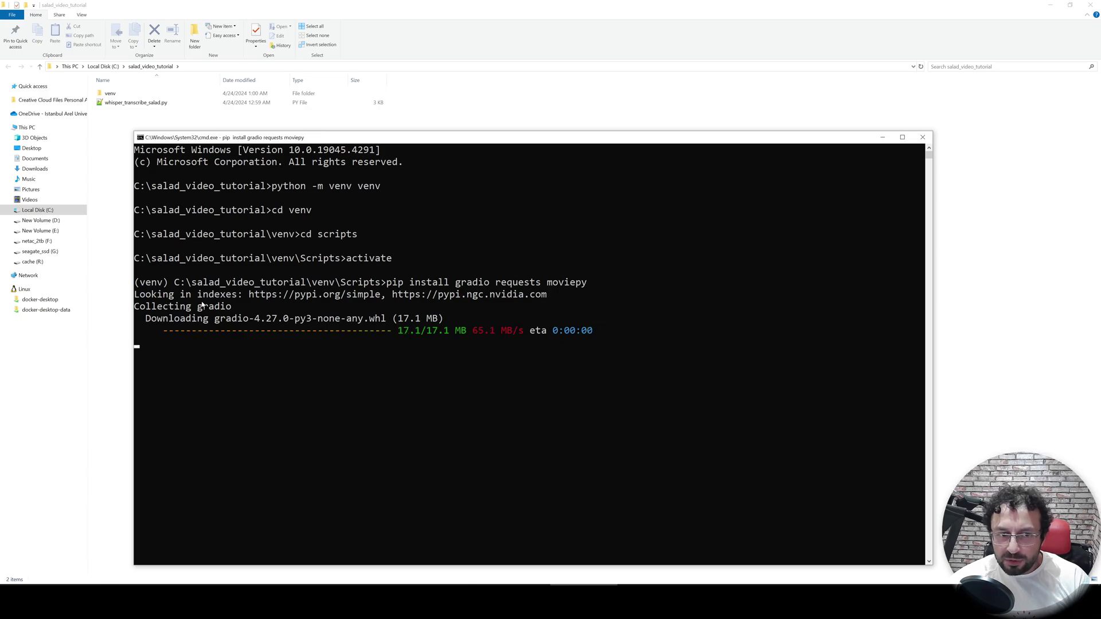
left_click_drag(163, 284, 134, 284)
left_click(242, 319)
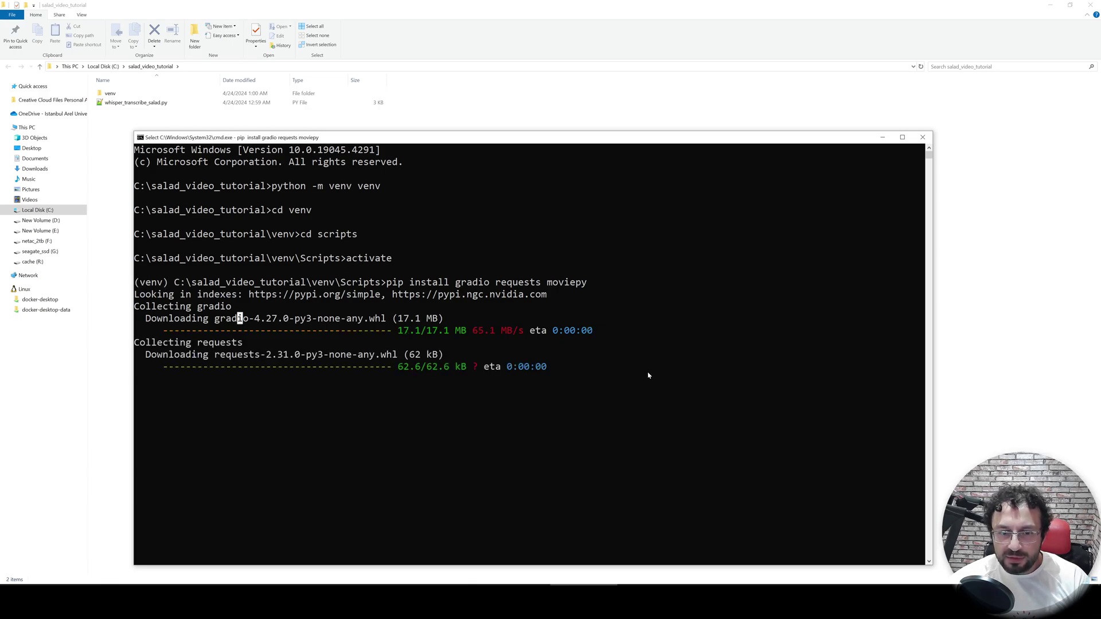
left_click(647, 368)
right_click(647, 370)
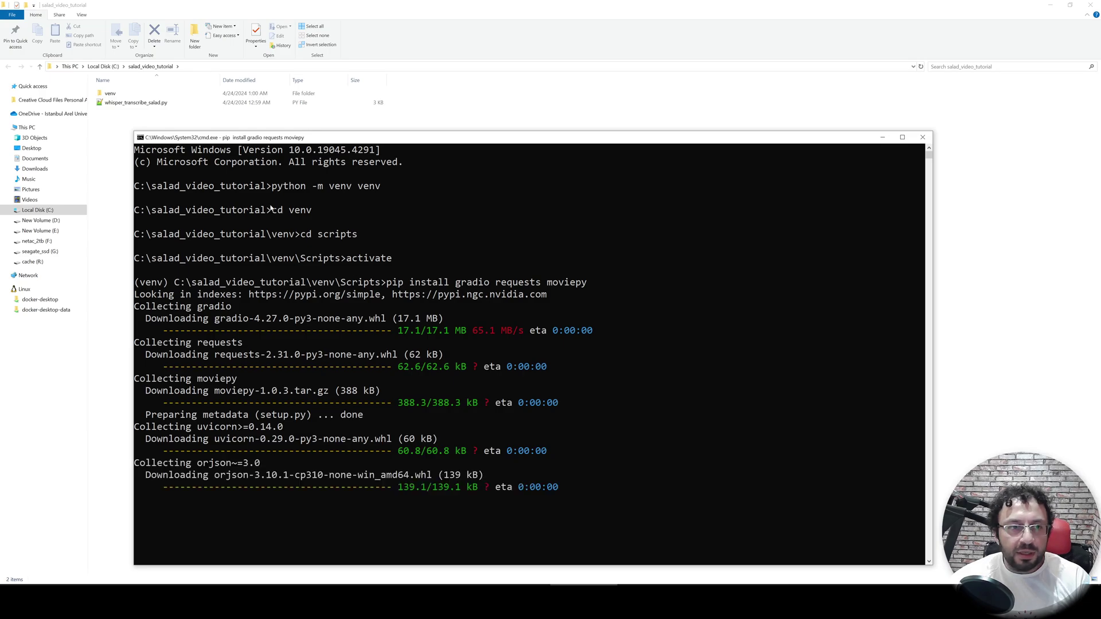
Step: Open whisper_transcribe_salad.py in Visual Studio Code
left_click(143, 103)
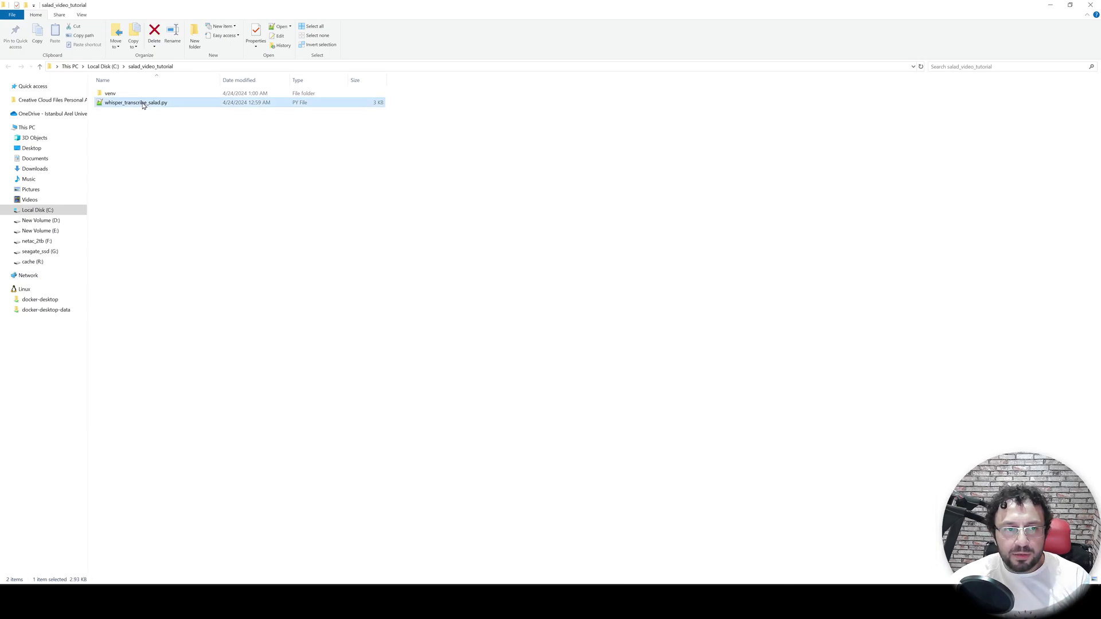
right_click(144, 103)
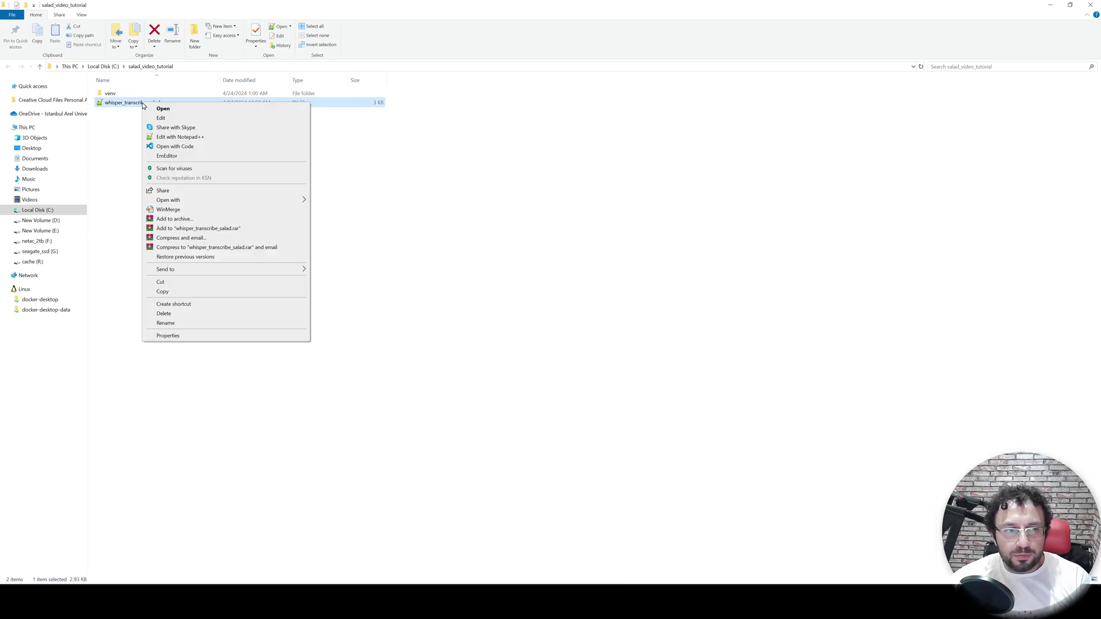
left_click(176, 148)
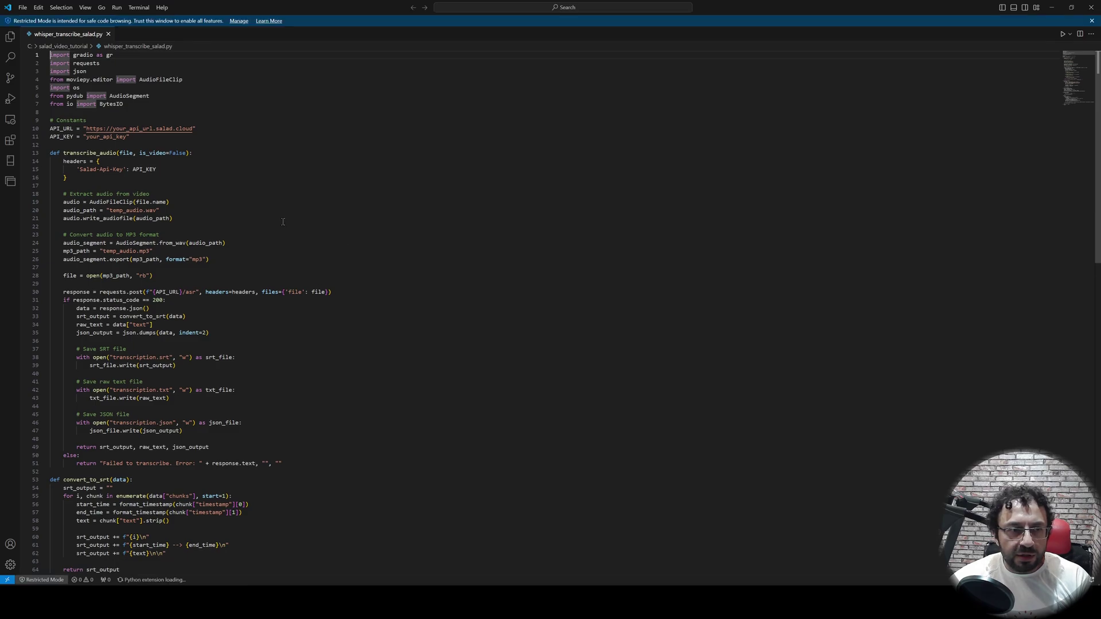
Step: Zoom in to review the script's code, then return to the SaladCloud Recipe Deployments list
left_click(240, 186)
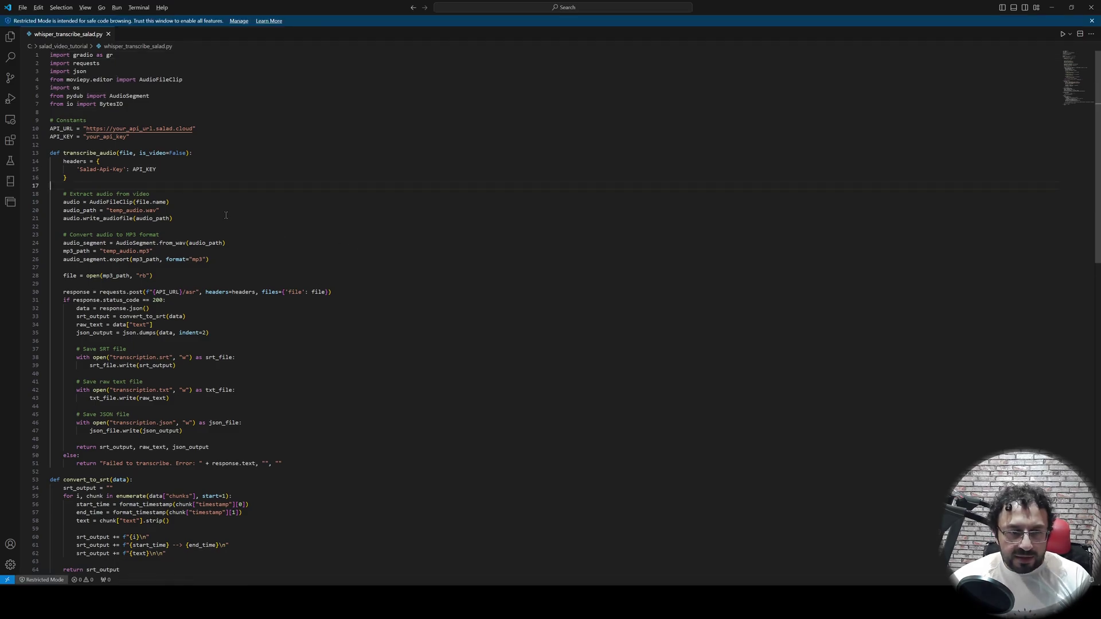
scroll(226, 215, "down", 3)
scroll(208, 205, "up", 3)
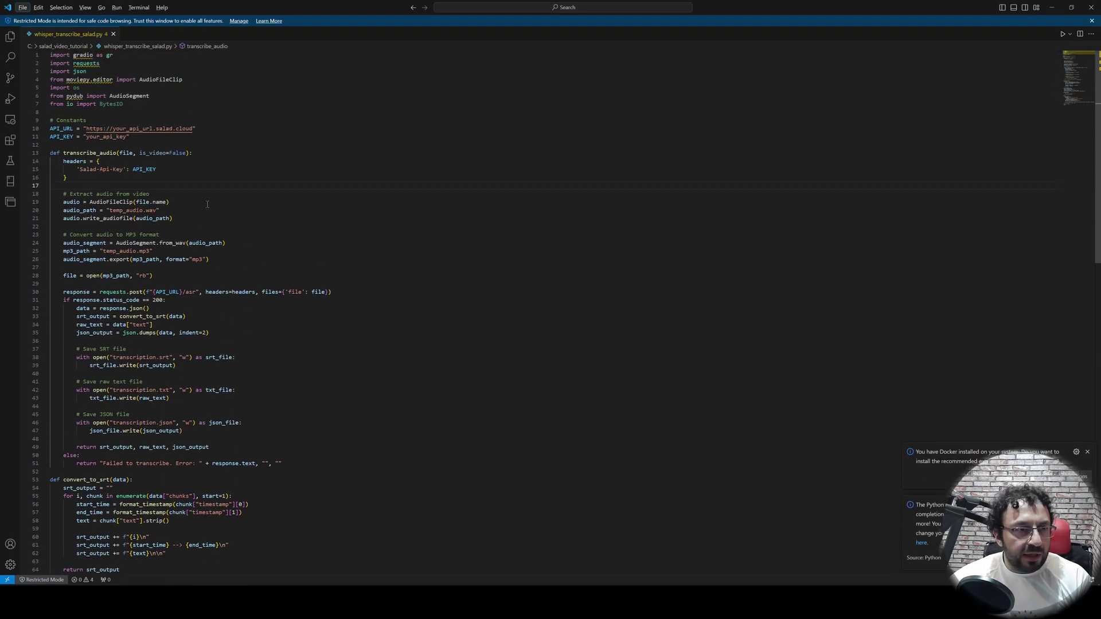
key("ctrl+equal")
key("ctrl+equal")
key("ctrl+equal")
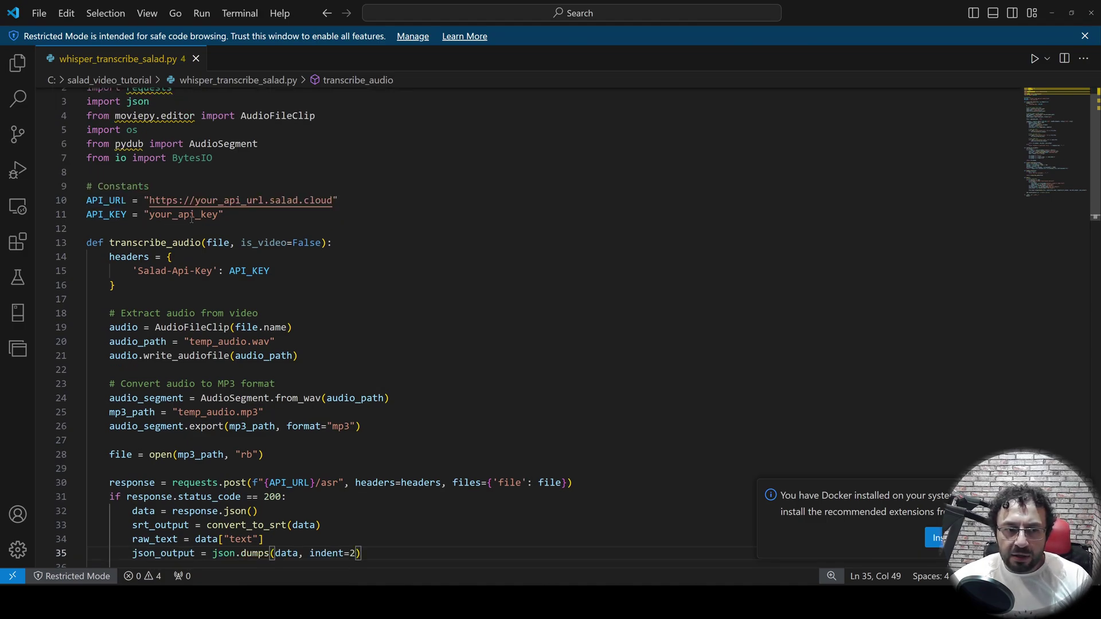
scroll(463, 431, "up", 1)
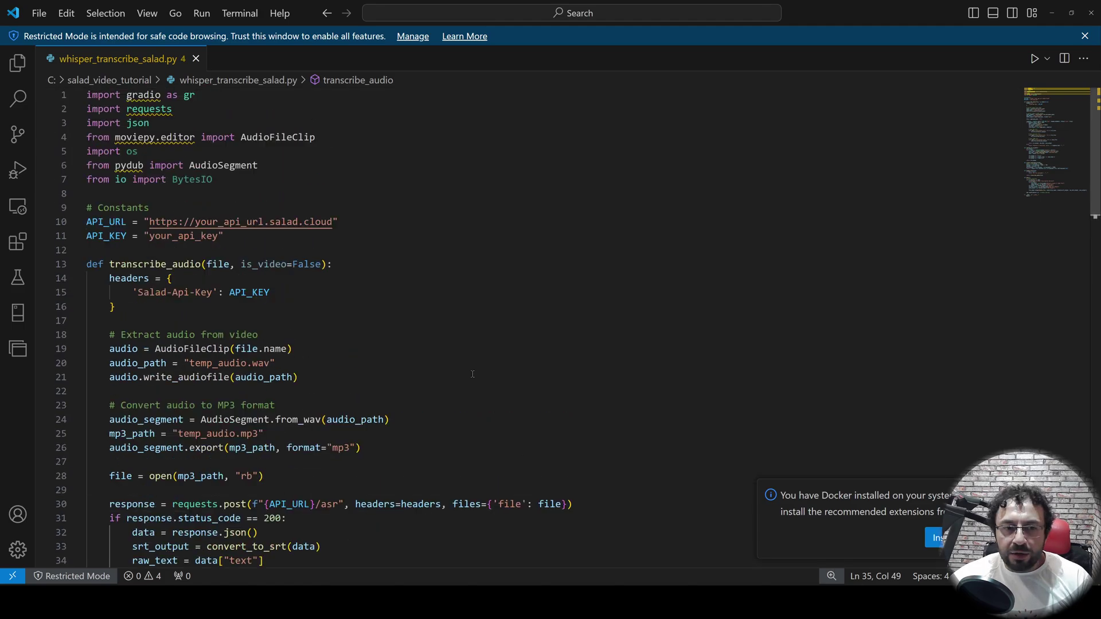
scroll(470, 431, "down", 5)
scroll(480, 431, "down", 5)
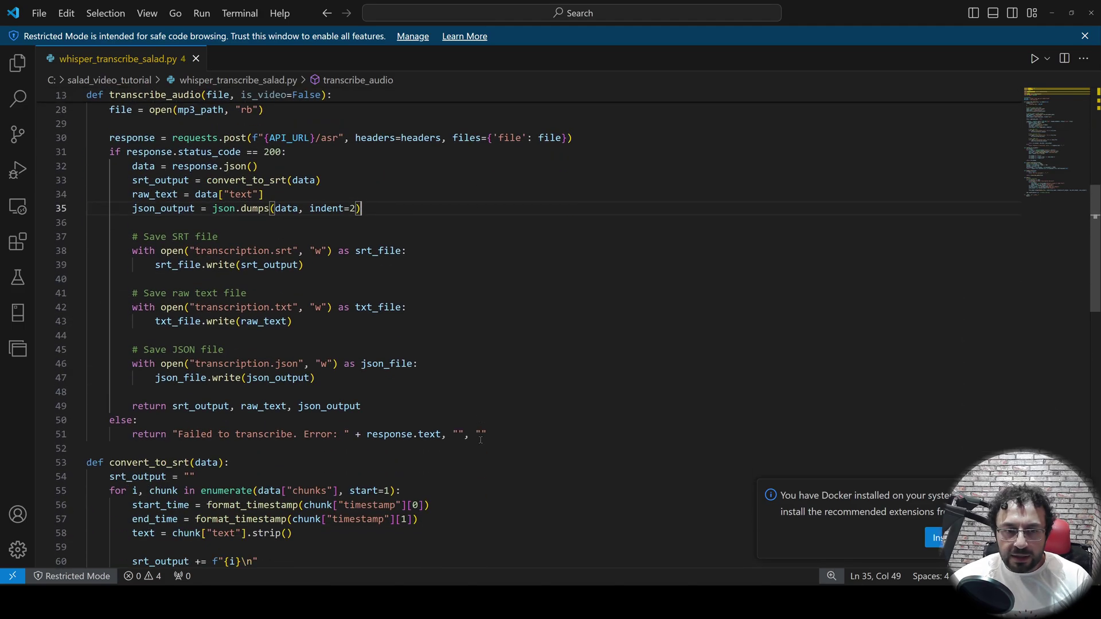
scroll(480, 453, "up", 10)
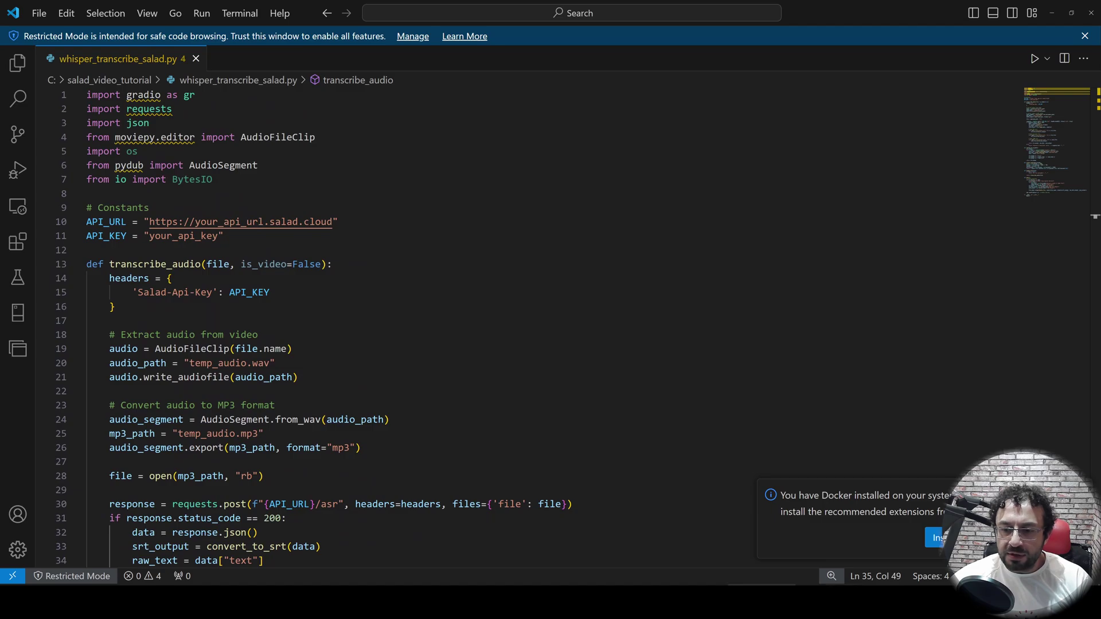
key("alt+Tab")
left_click(367, 8)
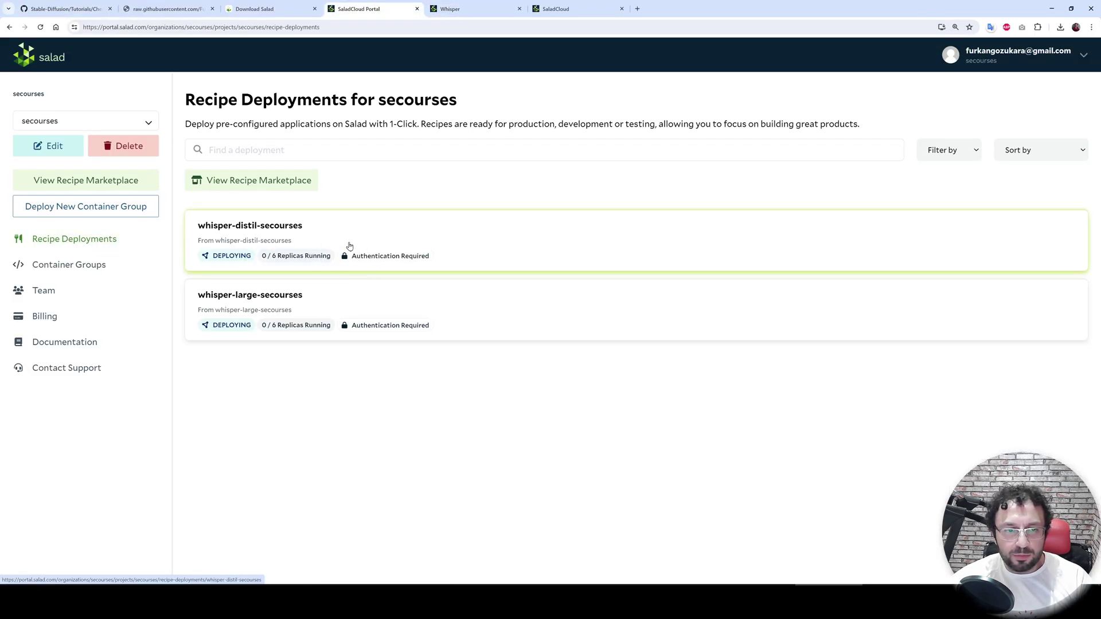
Step: Open whisper-distil-secourses, confirm one instance is running, and copy its Access Domain Name
left_click(330, 239)
scroll(418, 333, "down", 2)
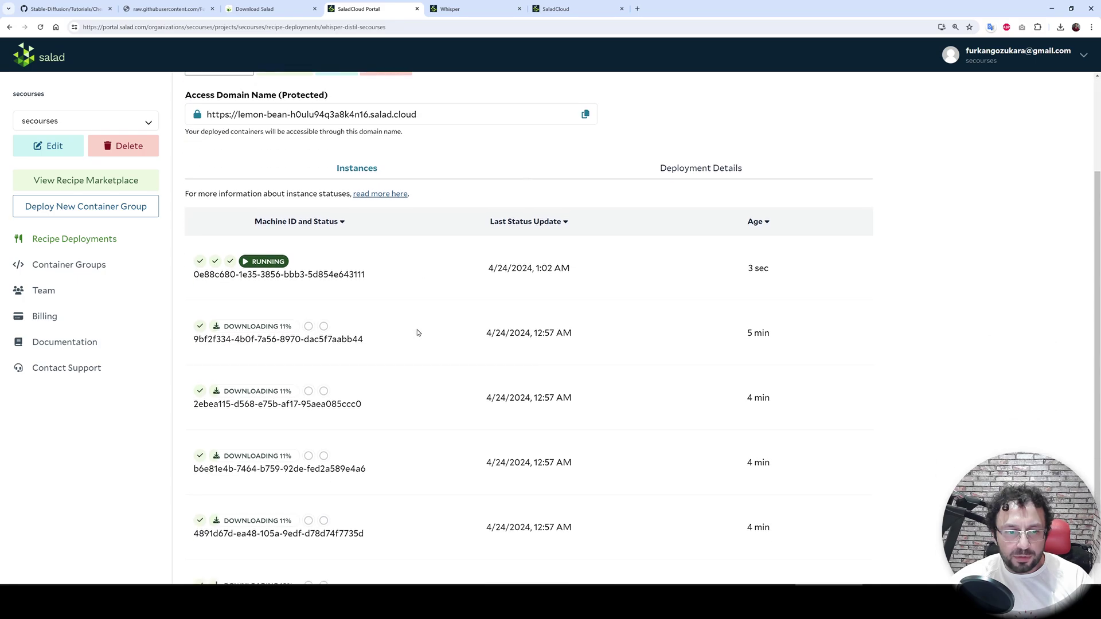
scroll(424, 298, "up", 3)
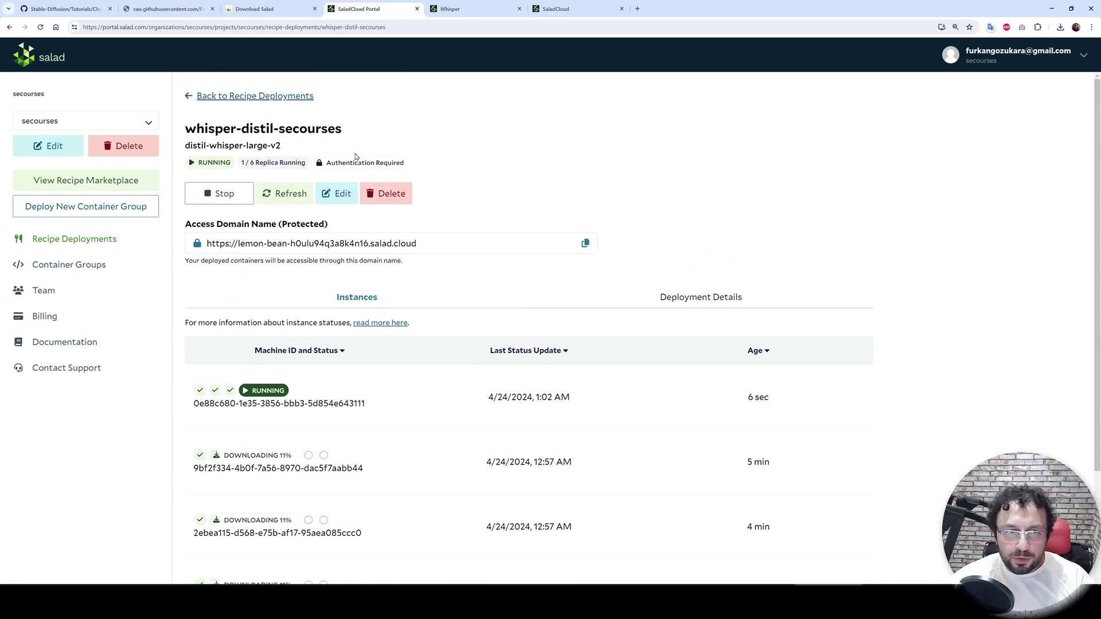
scroll(330, 261, "down", 2)
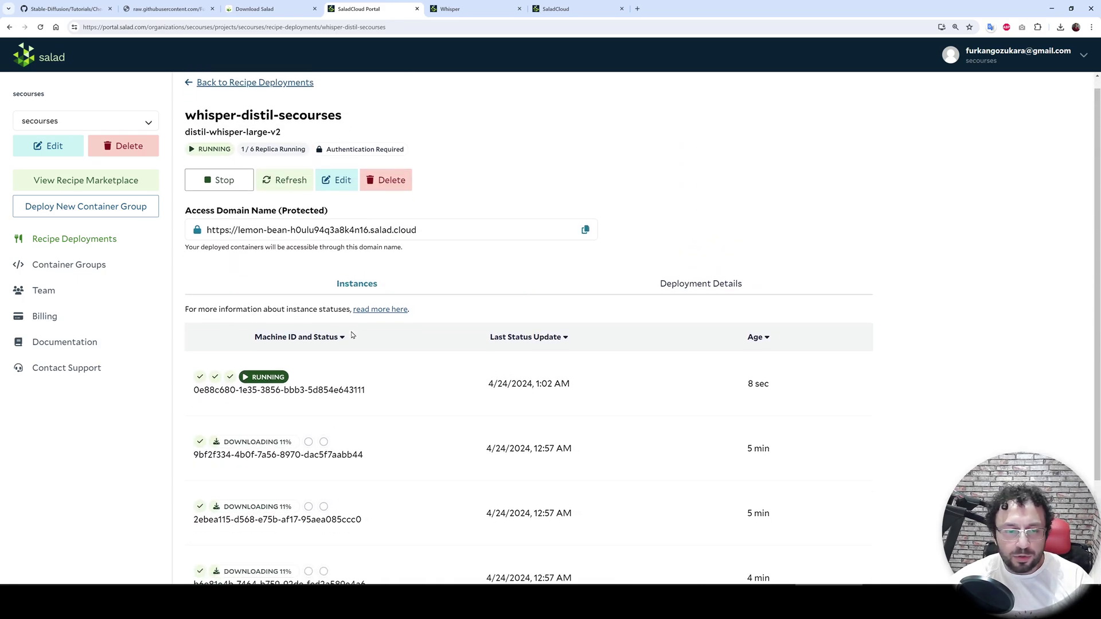
scroll(344, 298, "down", 1)
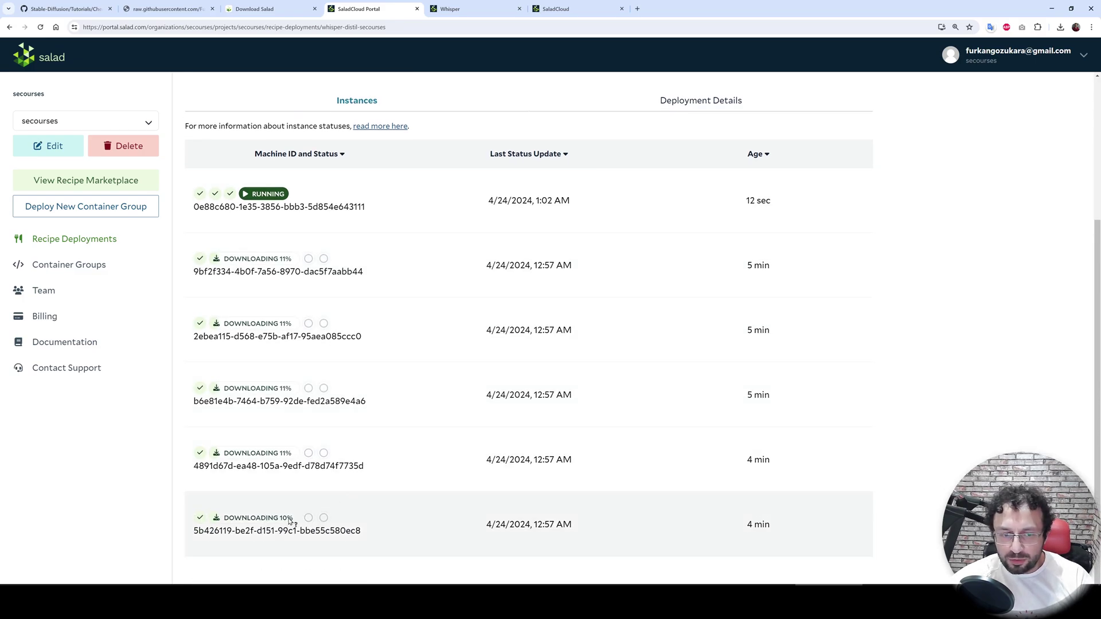
scroll(370, 440, "up", 3)
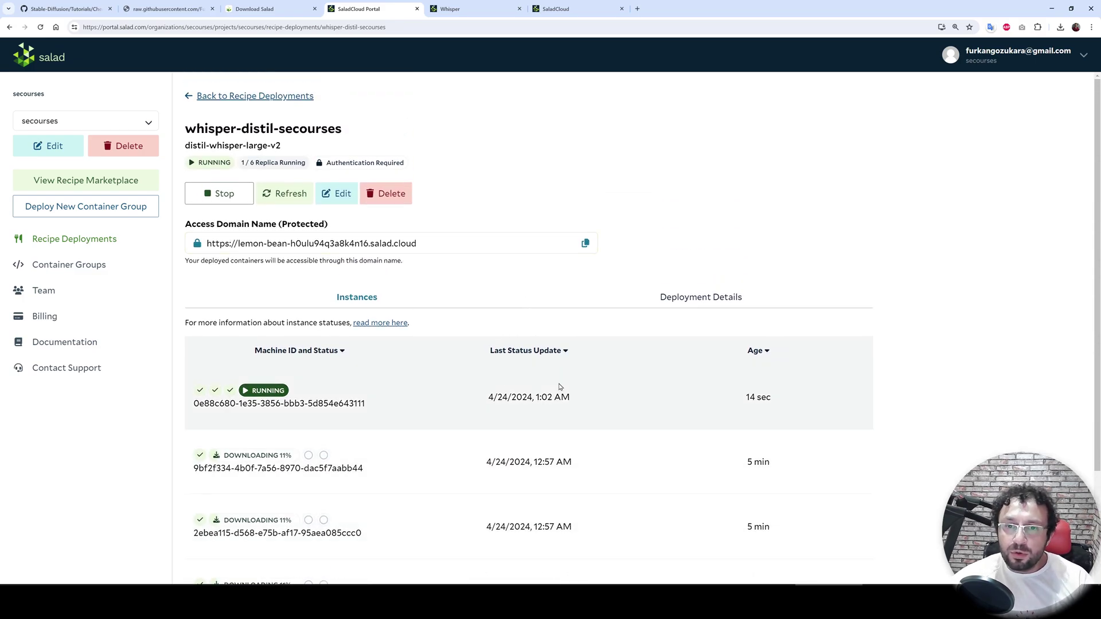
left_click(585, 246)
Step: Paste the deployment's access domain over the API_URL placeholder on line 10
key("alt+Tab")
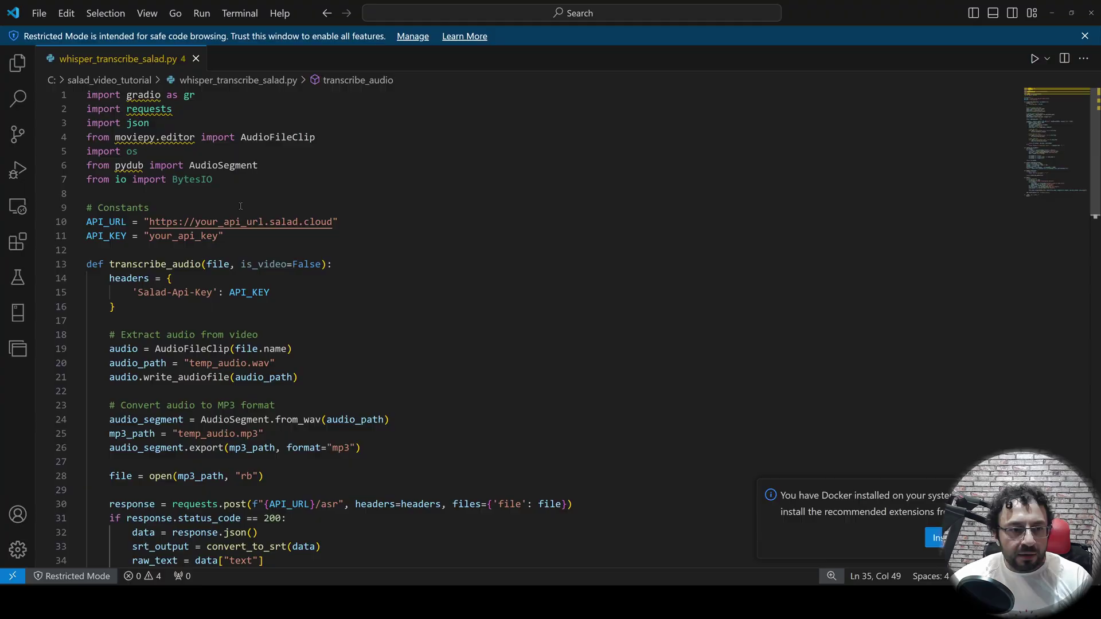
left_click_drag(336, 222, 149, 223)
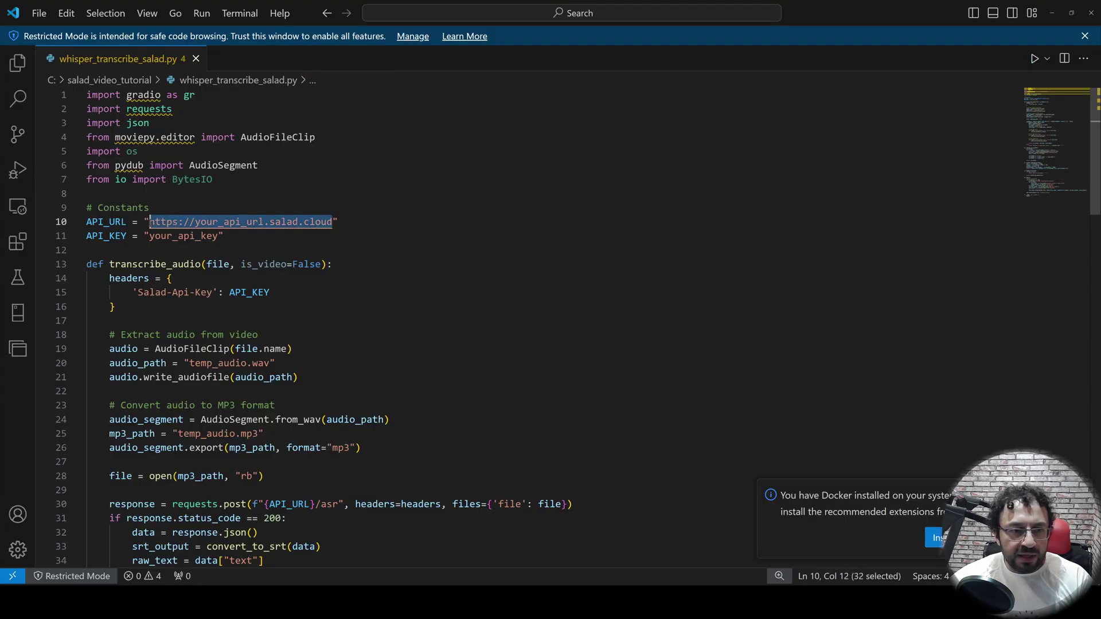
key("ctrl+v")
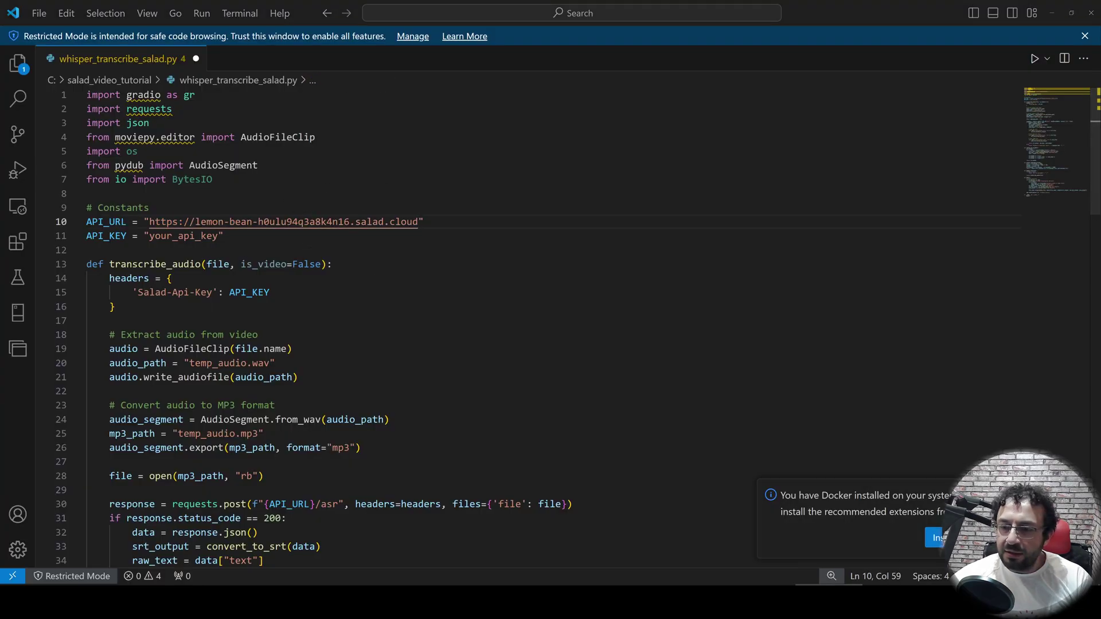
Step: Copy the account's API key from API Access, paste it over your_api_key, and save
key("alt+Tab")
left_click(1067, 55)
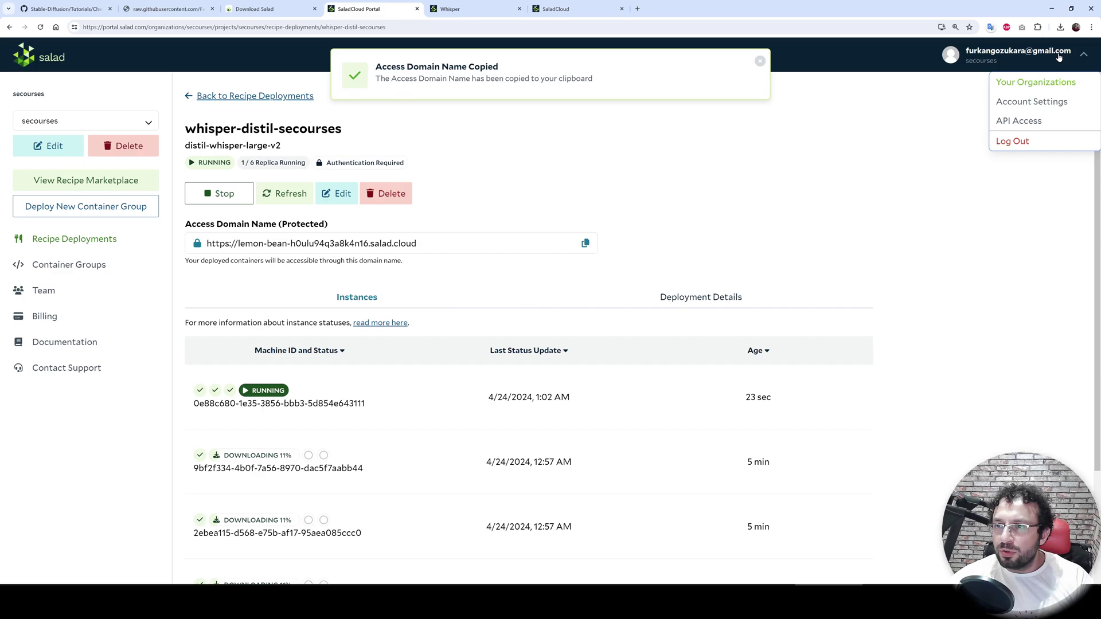
left_click(1016, 119)
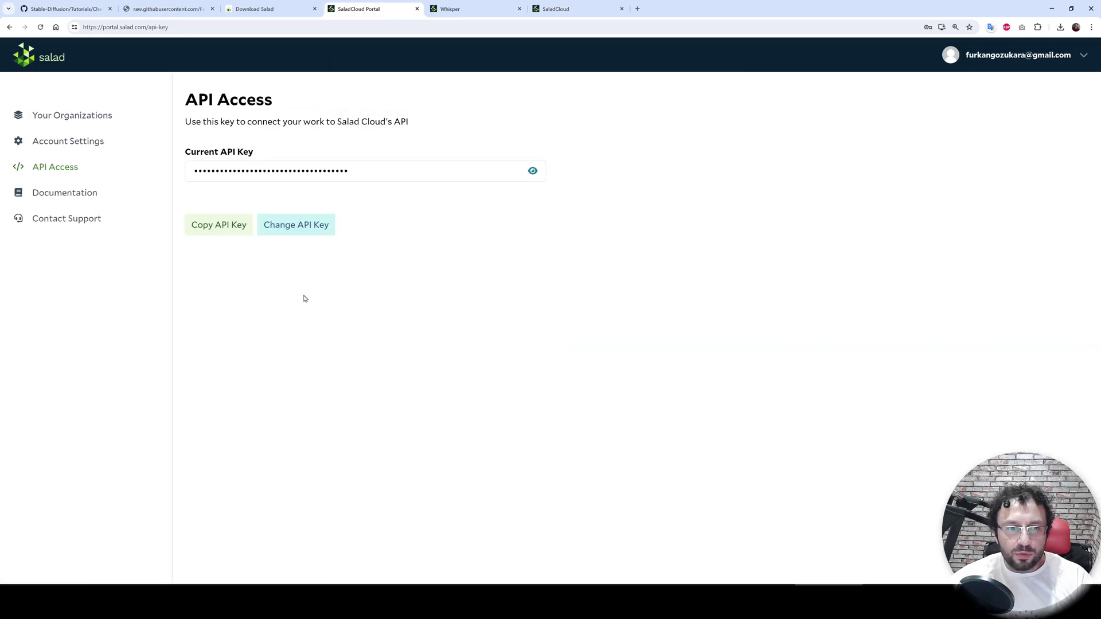
left_click(218, 225)
key("alt+Tab")
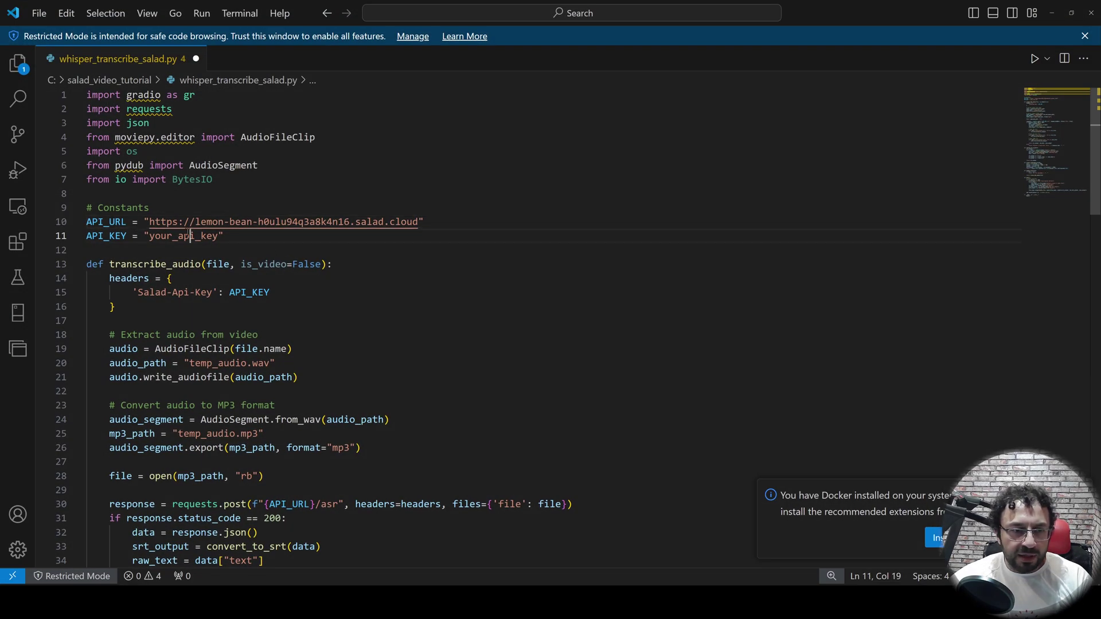
double_click(190, 235)
key("ctrl+v")
left_click_drag(369, 237, 70, 233)
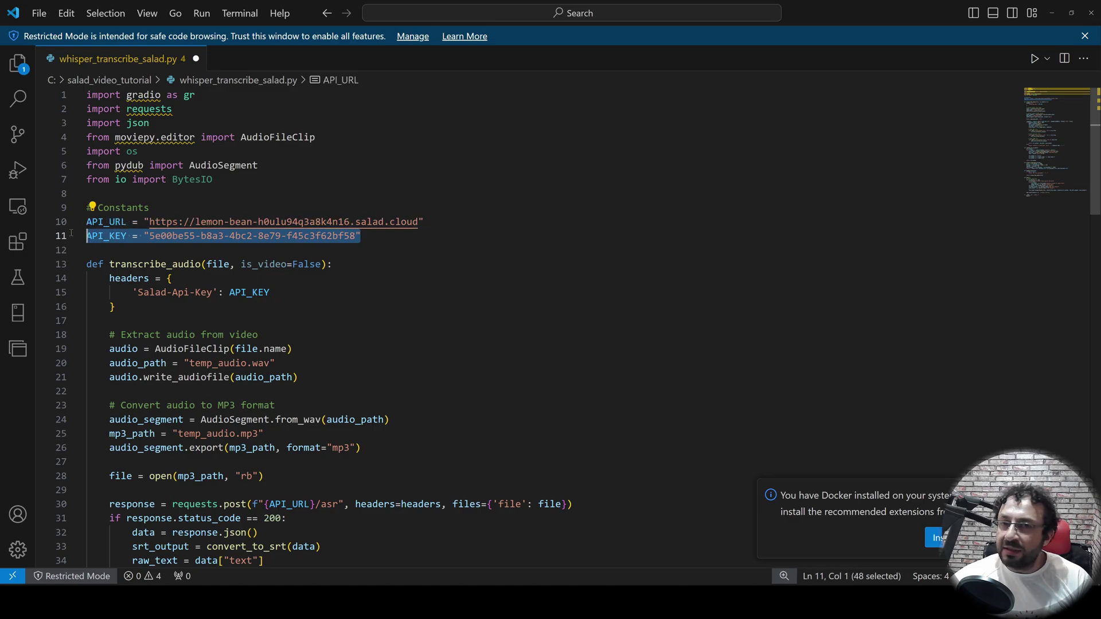
left_click(387, 236)
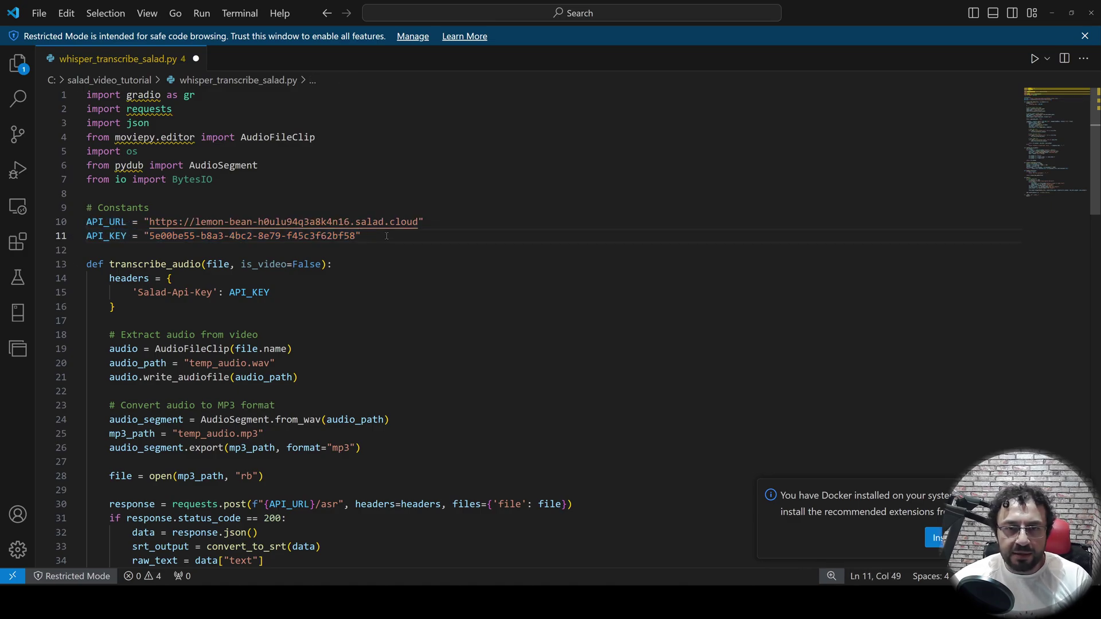
key("ctrl+s")
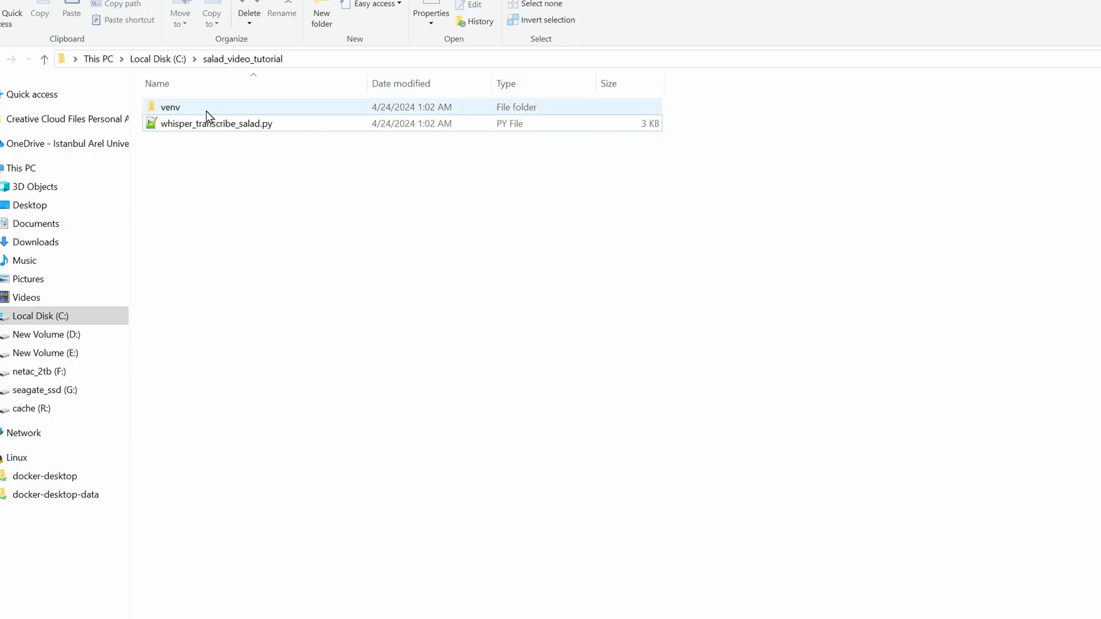
Step: Activate the venv from a Command Prompt opened in the venv\Scripts folder
double_click(199, 109)
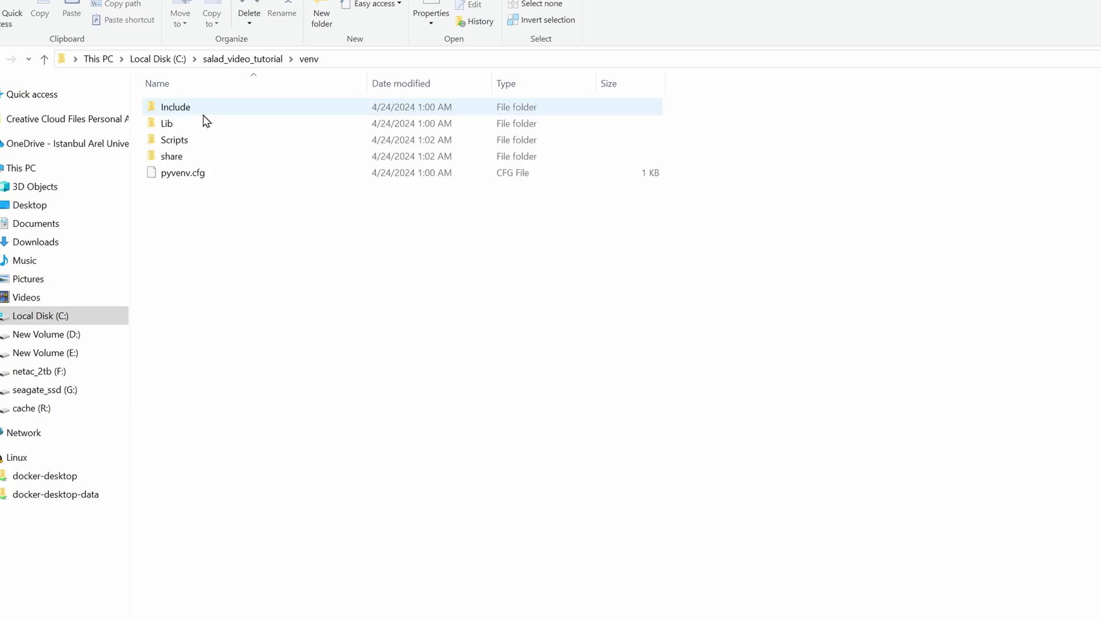
double_click(192, 141)
left_click(458, 58)
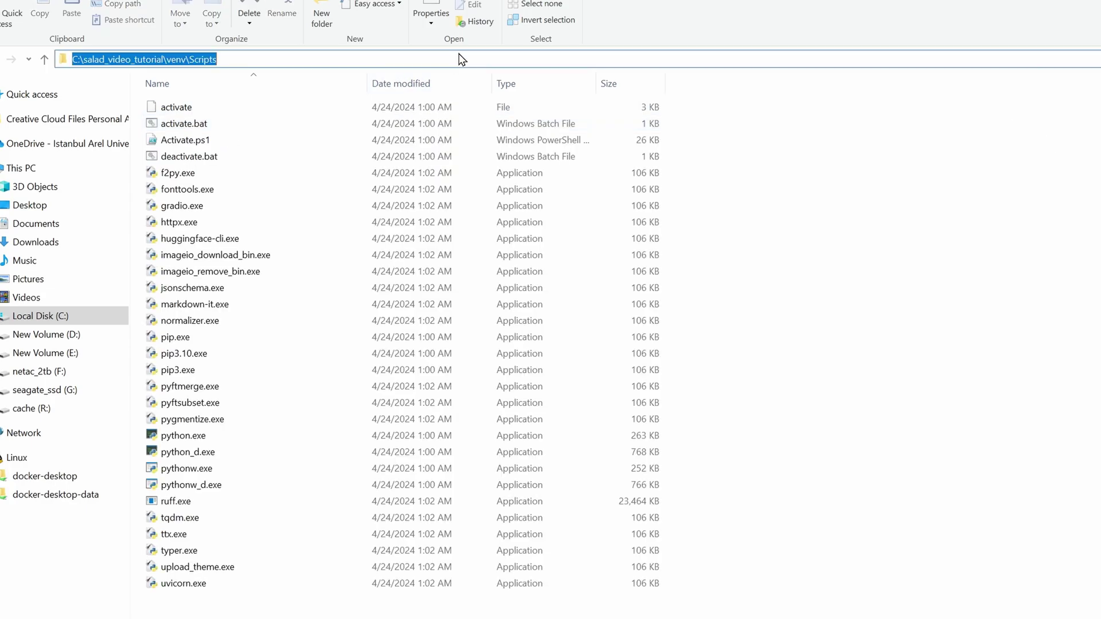
type("cmd")
key("Return")
scroll(270, 68, "up", 2, "ctrl")
type("activate")
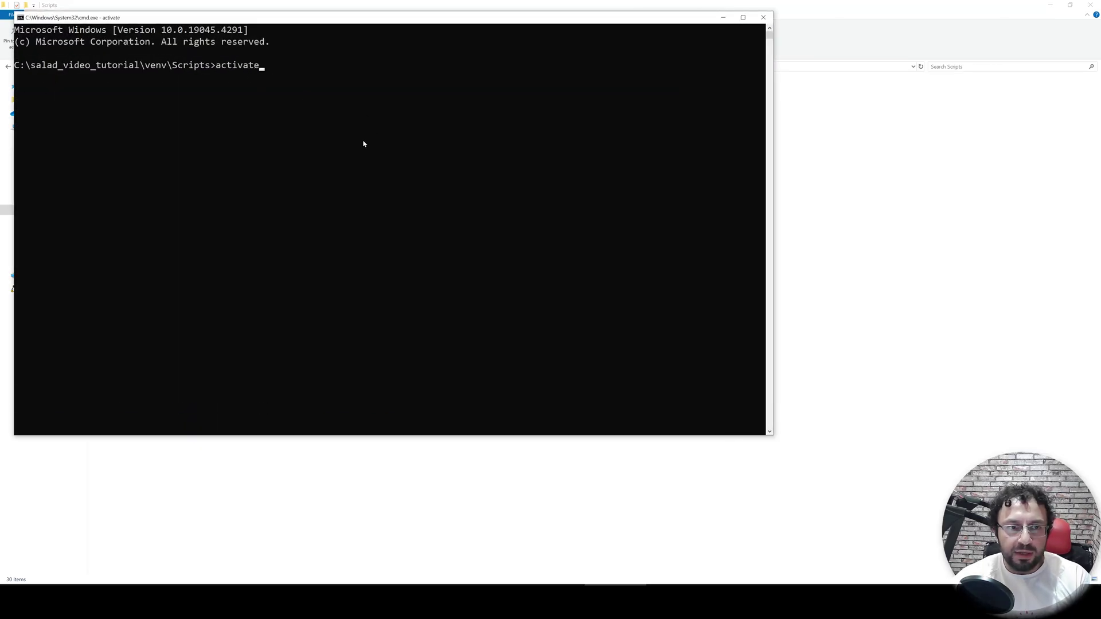
key("Return")
Step: Move up to salad_video_tutorial and run python whisper_transcribe_salad.py
type("cd..")
key("Return")
type("cd..")
key("Return")
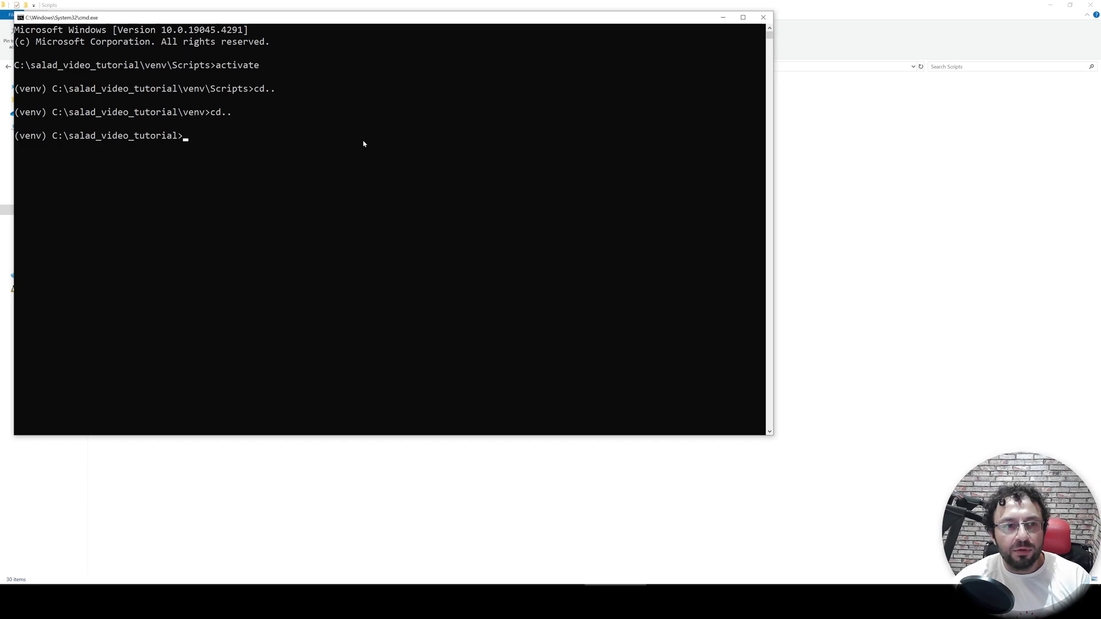
type("python")
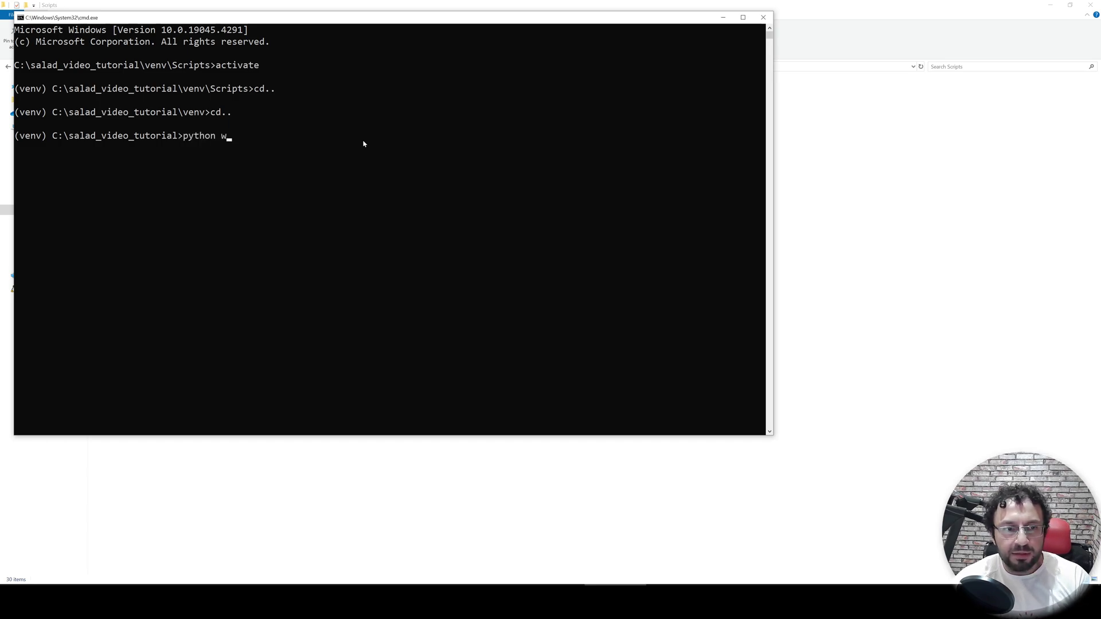
type(" w")
key("Tab")
key("Return")
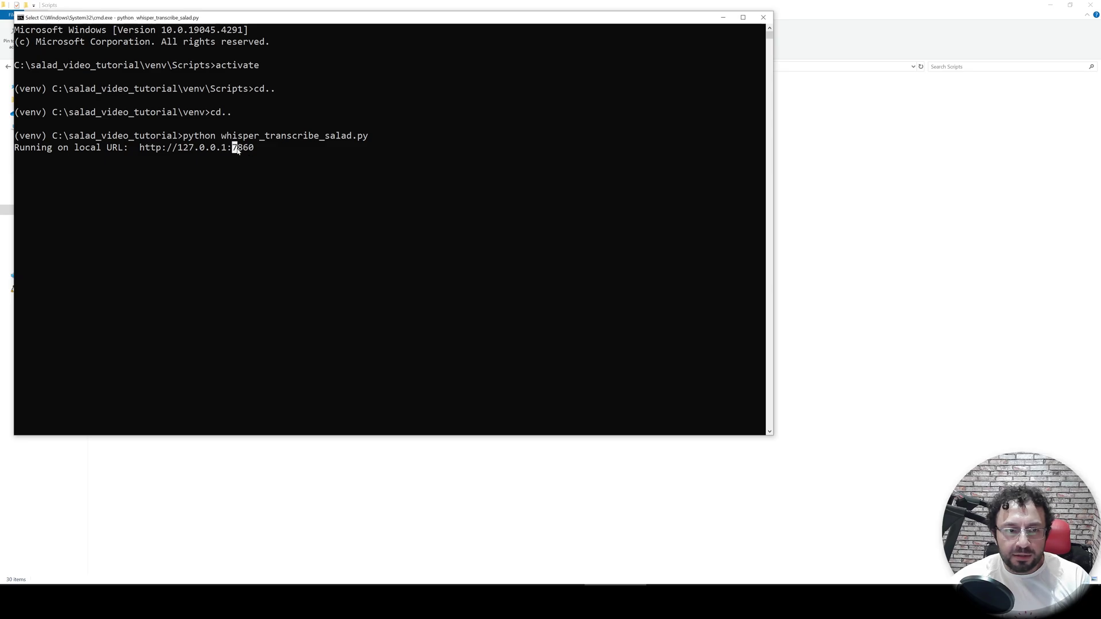
double_click(233, 147)
key("ctrl+c")
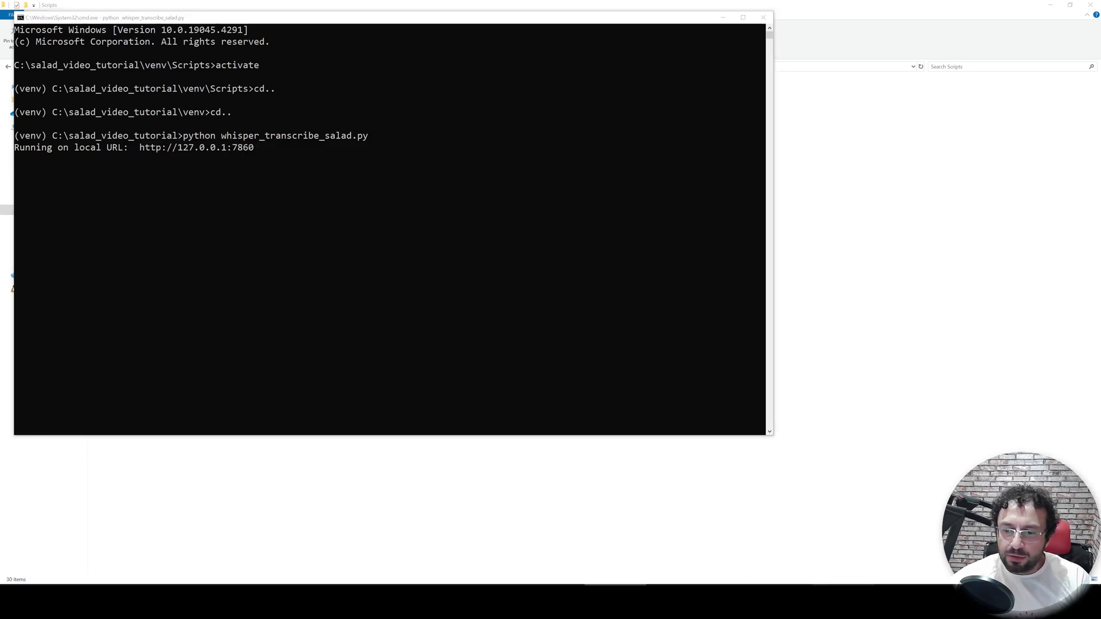
key("alt+Tab")
key("ctrl+t")
Step: Load the local Gradio app at 127.0.0.1:7860 and zoom the page in
type("127")
key("Return")
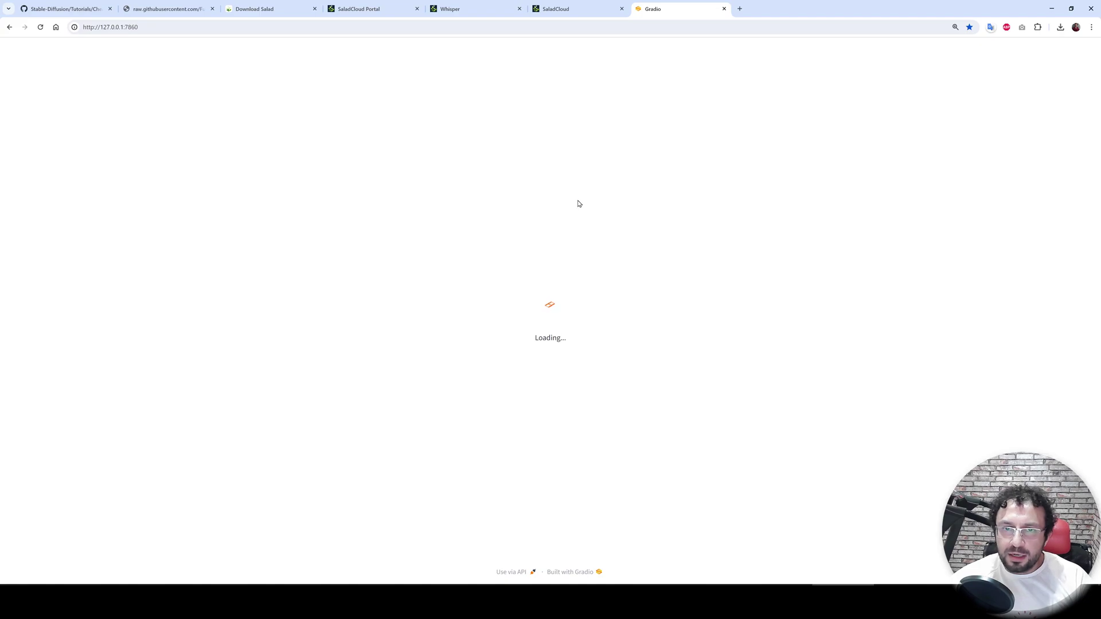
key("ctrl+plus")
key("ctrl+plus")
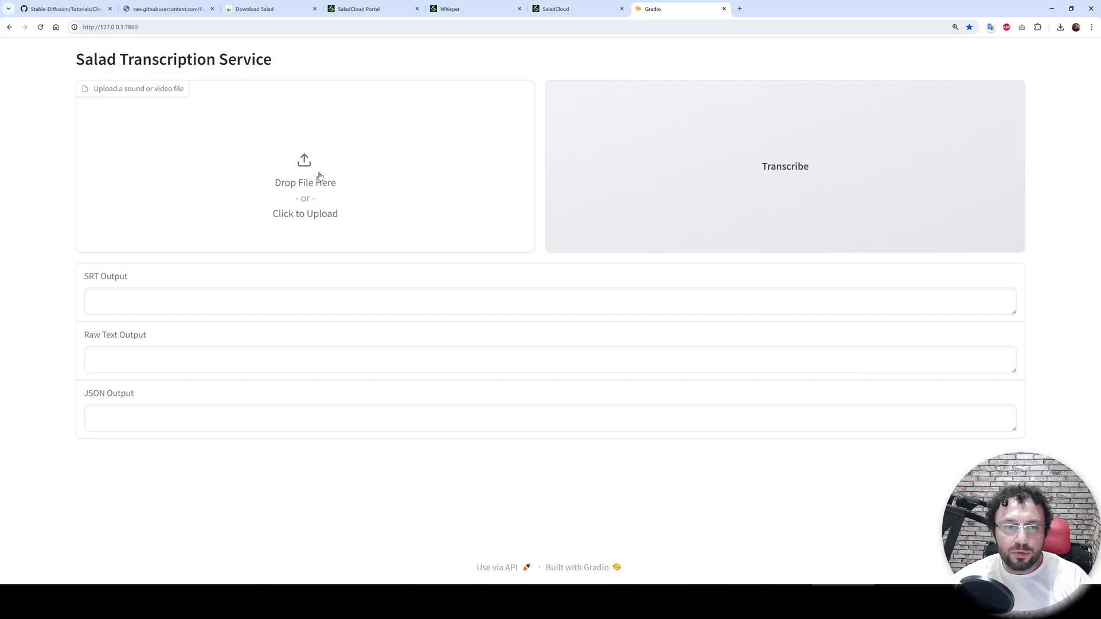
Step: Upload o6.mp4 from Downloads for transcription and select the resulting SRT transcript text
left_click(318, 178)
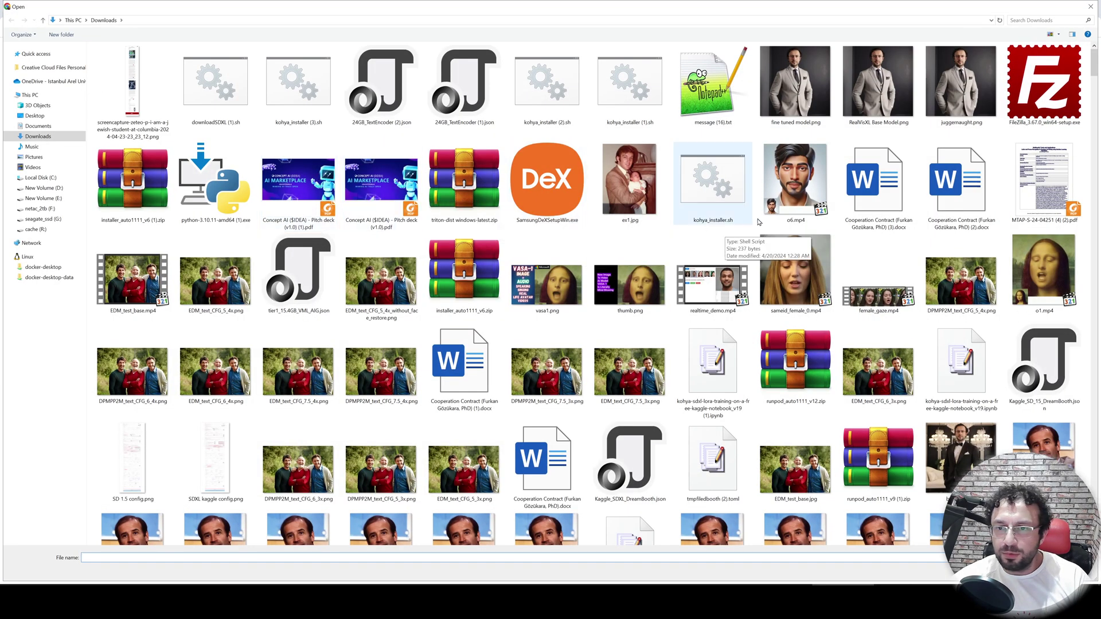
double_click(796, 181)
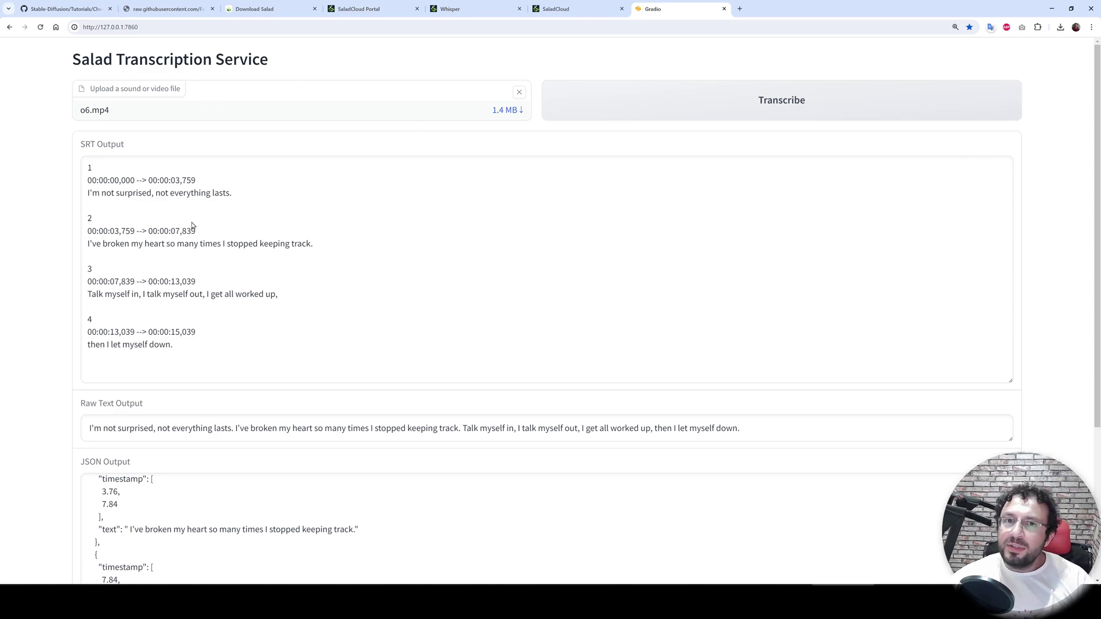
left_click_drag(209, 349, 70, 169)
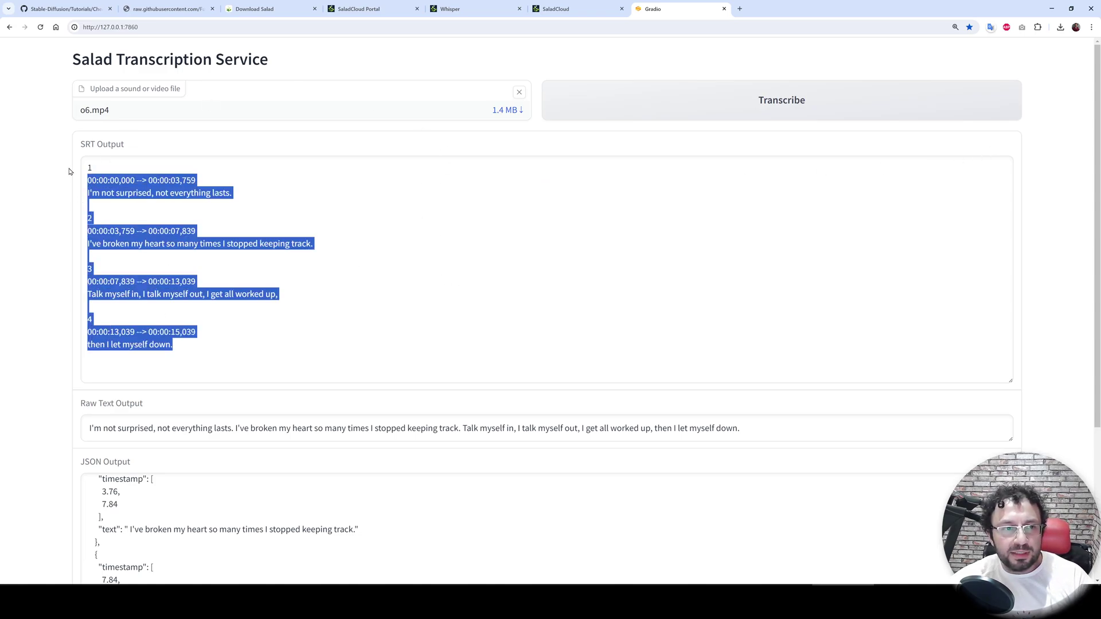
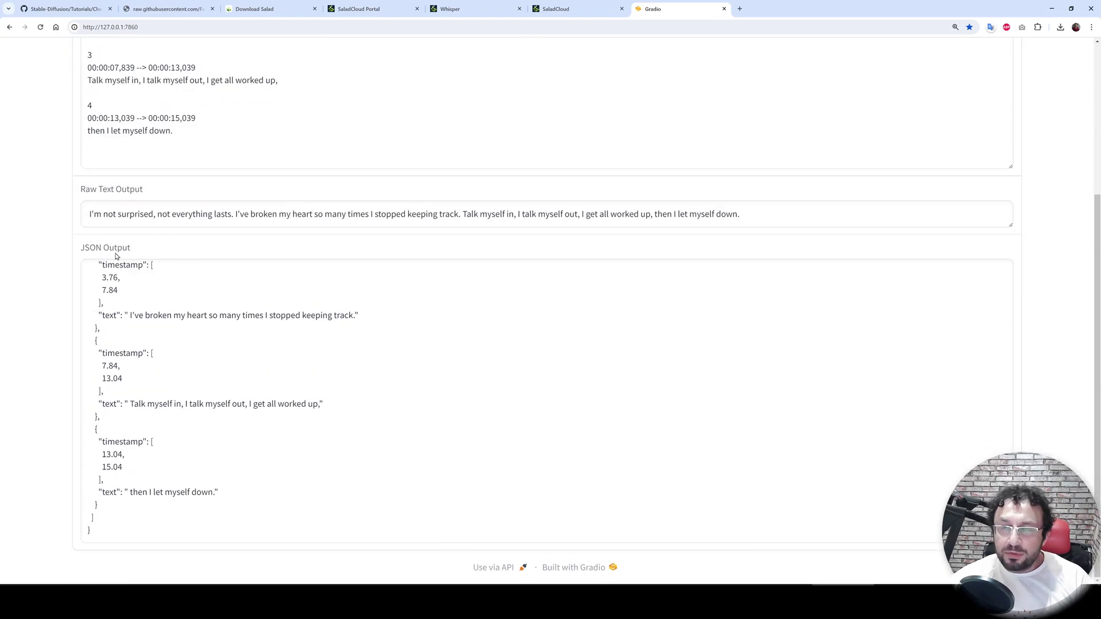
Step: Open transcription.json from C:\salad_video_tutorial in VS Code and review its timestamped chunks
mouse_move(835, 602)
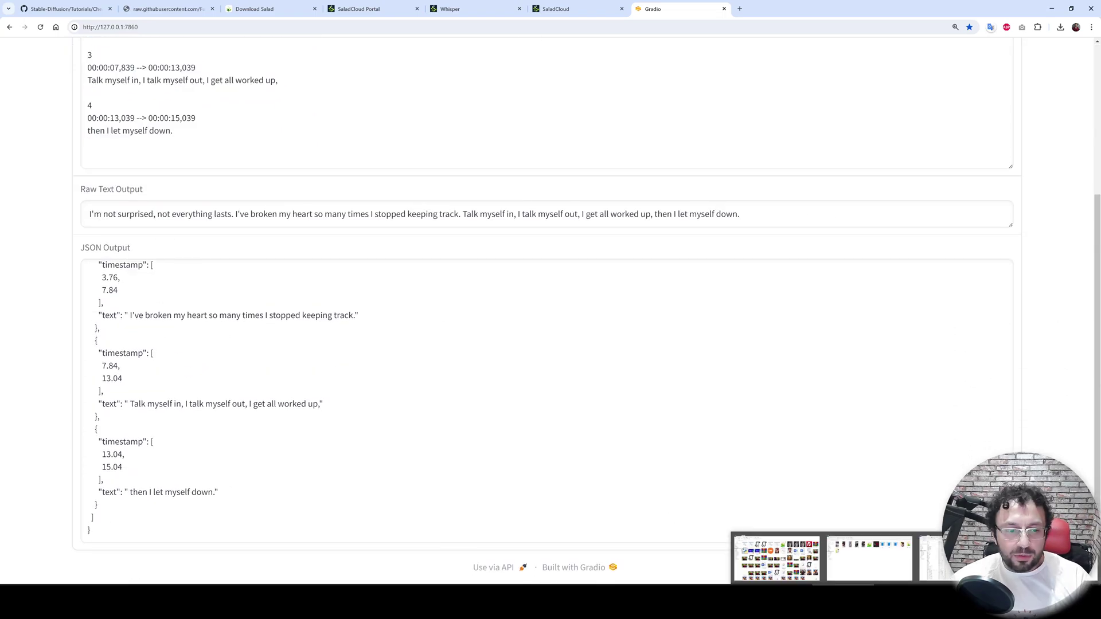
left_click(777, 559)
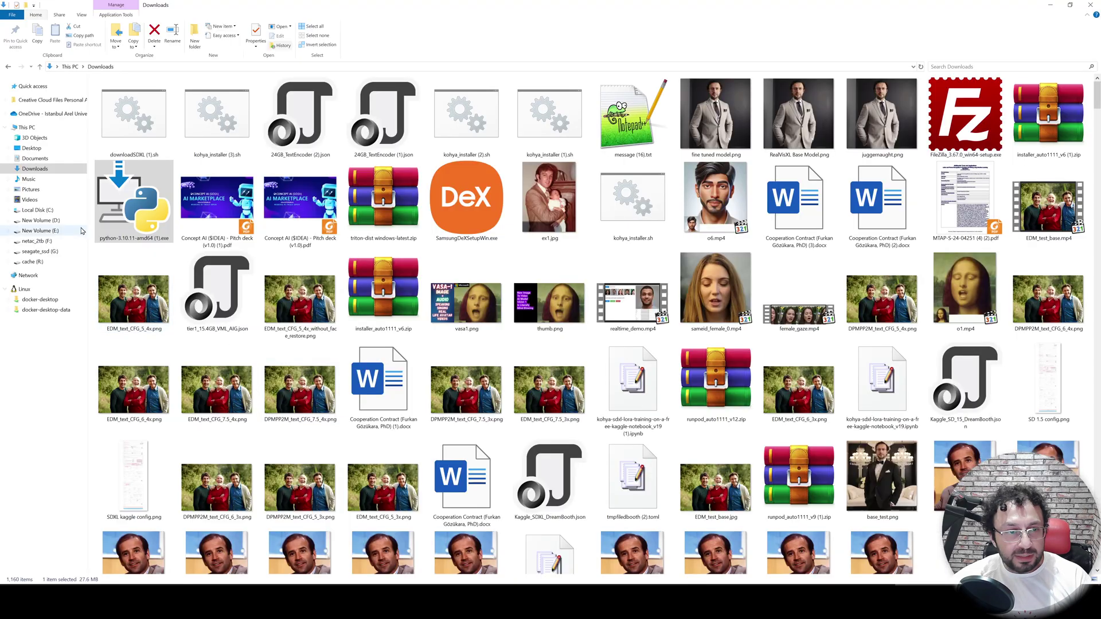
left_click(38, 209)
left_click(135, 148)
double_click(135, 148)
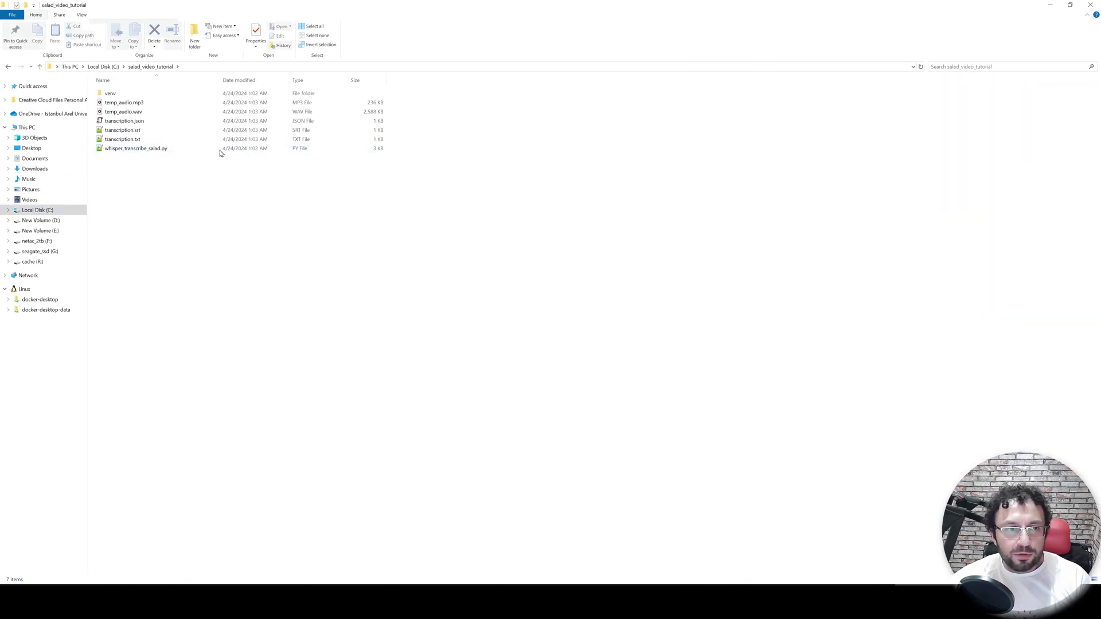
left_click(141, 124)
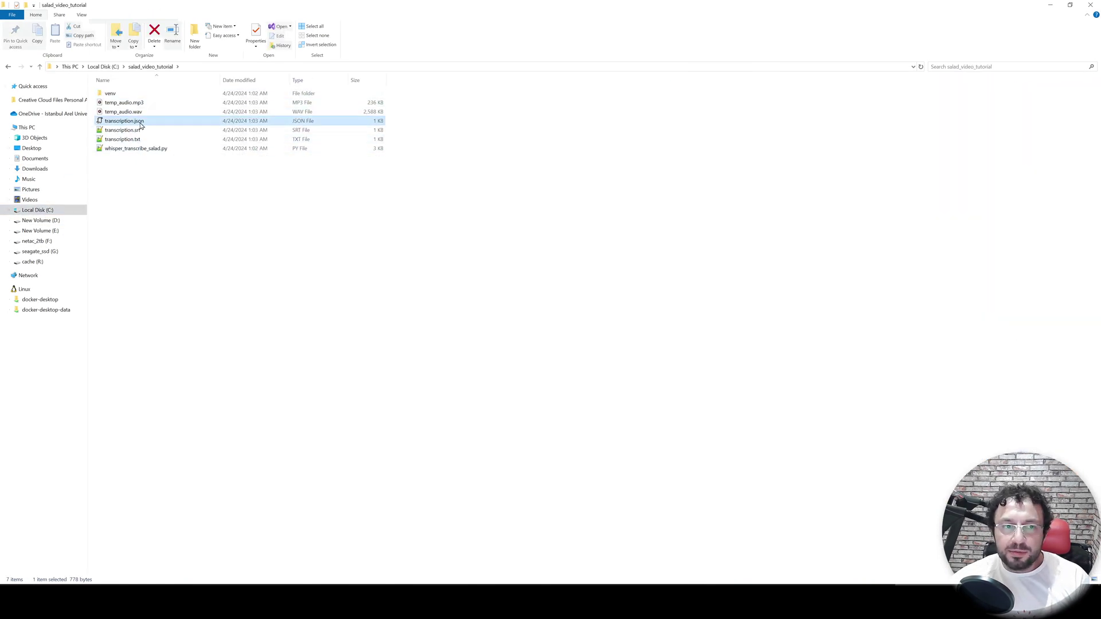
right_click(134, 121)
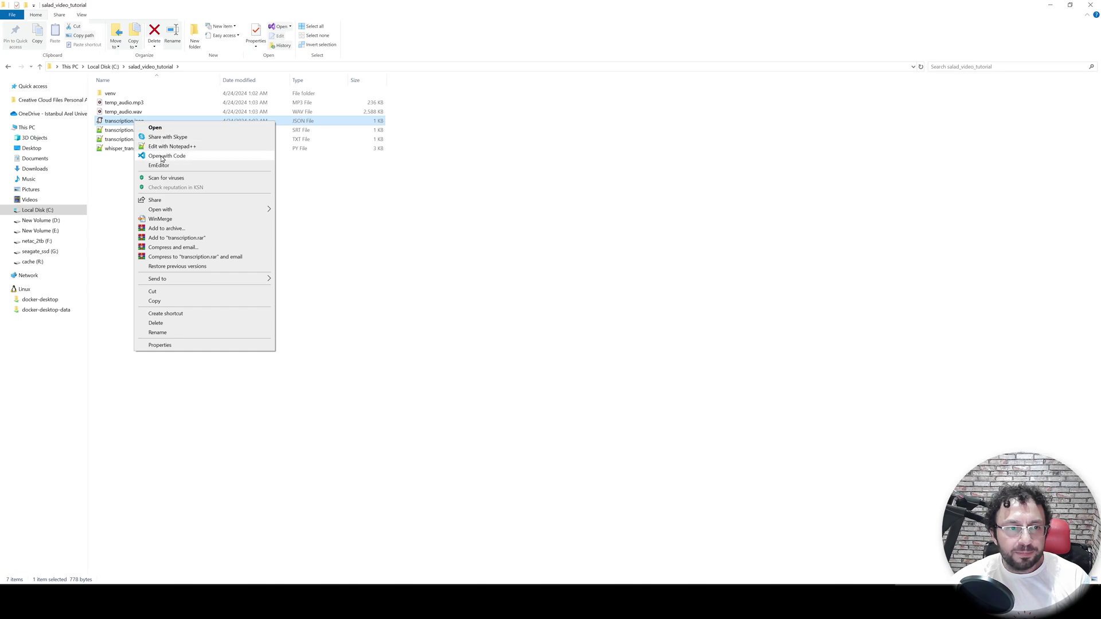
left_click(166, 156)
scroll(306, 271, "down", 4)
scroll(320, 364, "up", 4)
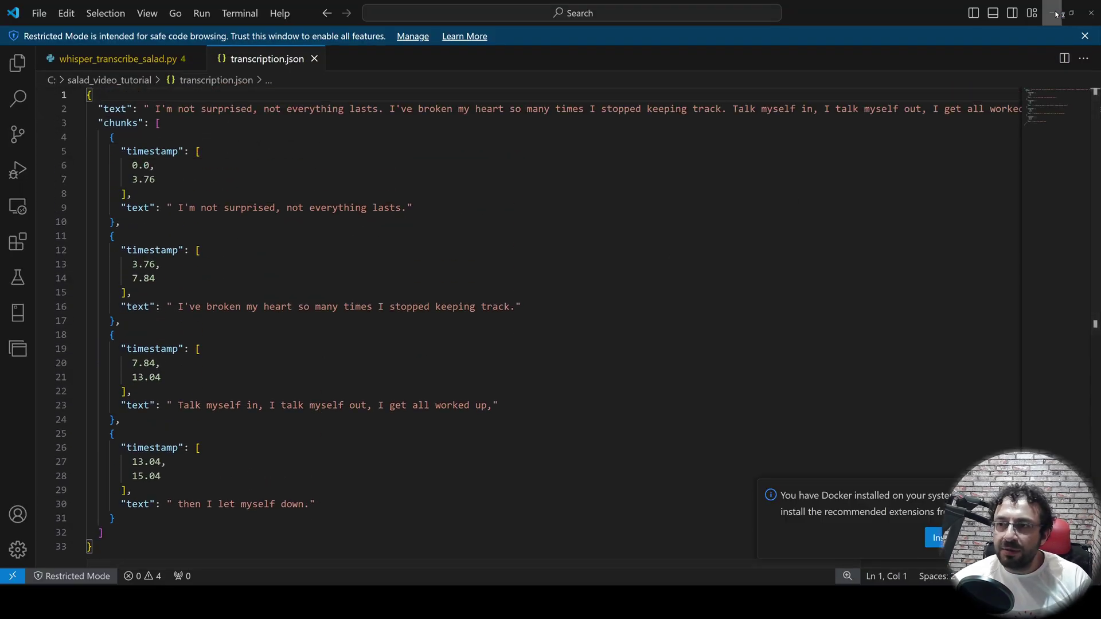
Step: Open transcription.srt and transcription.txt in VS Code to view both transcriptions
key("alt+Tab")
right_click(123, 131)
left_click(148, 176)
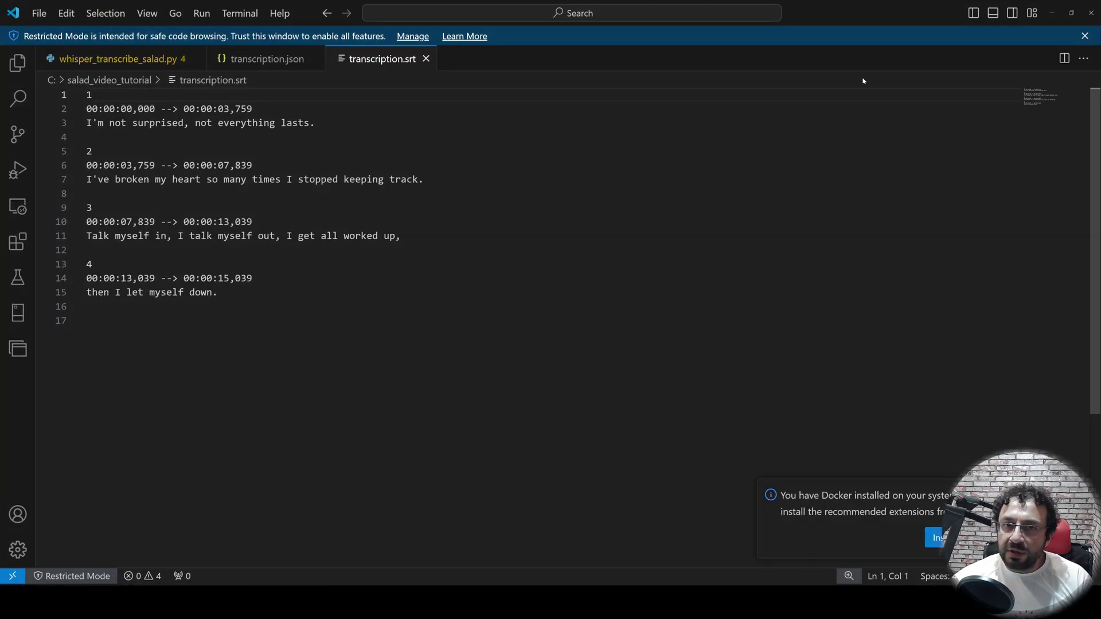
left_click(1052, 14)
left_click(119, 141)
right_click(119, 146)
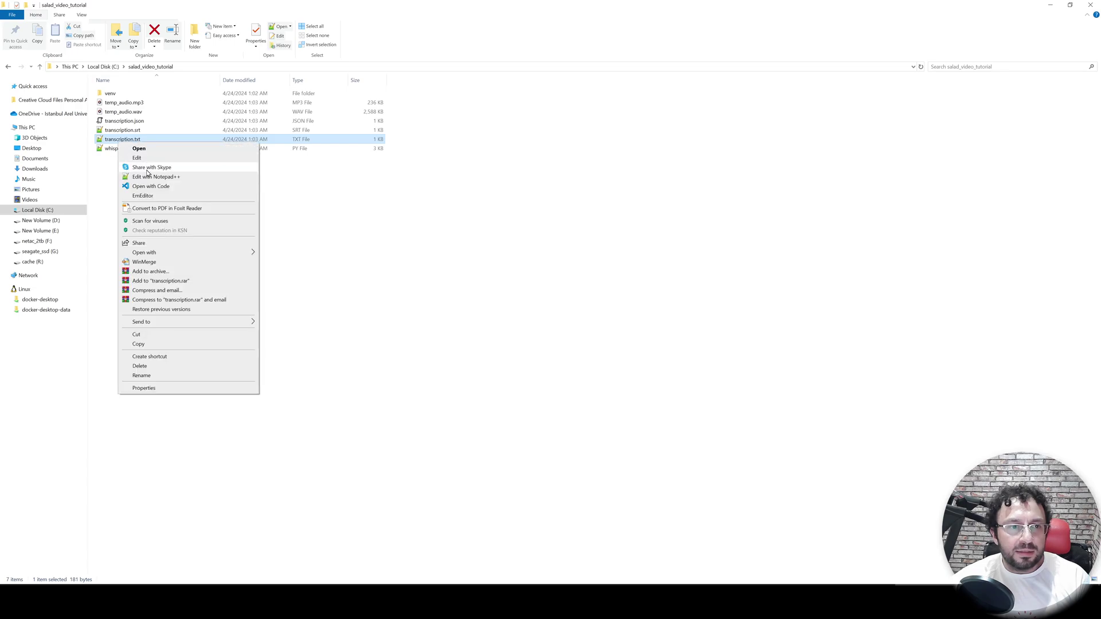
left_click(140, 186)
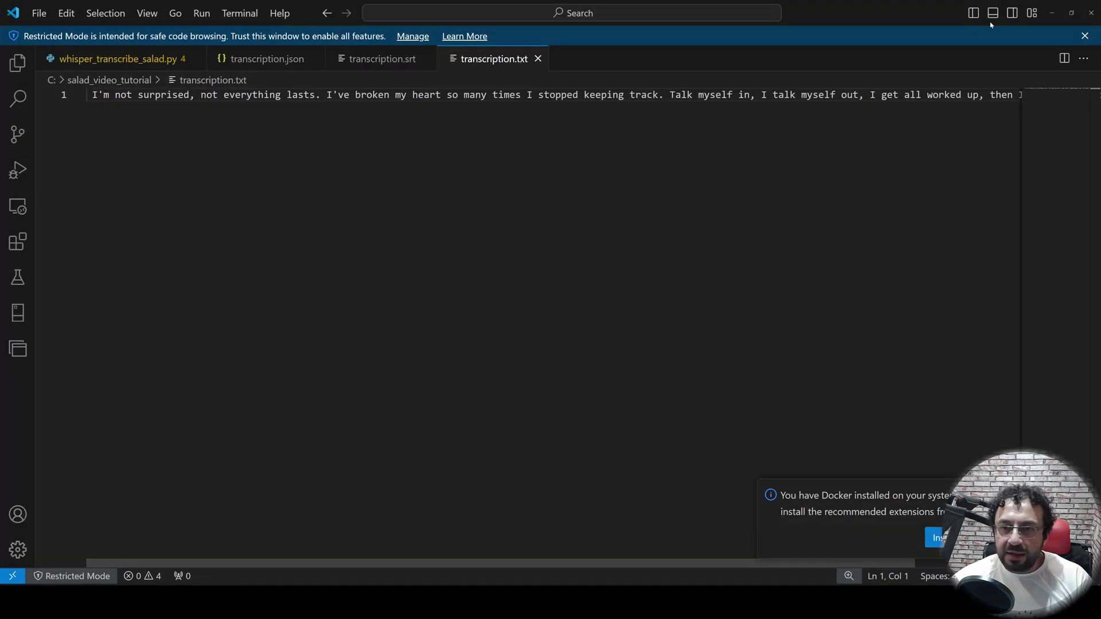
Step: Upload the SUPIR tutorial mp4 for transcription, then go to the SaladCloud Portal
left_click(1052, 13)
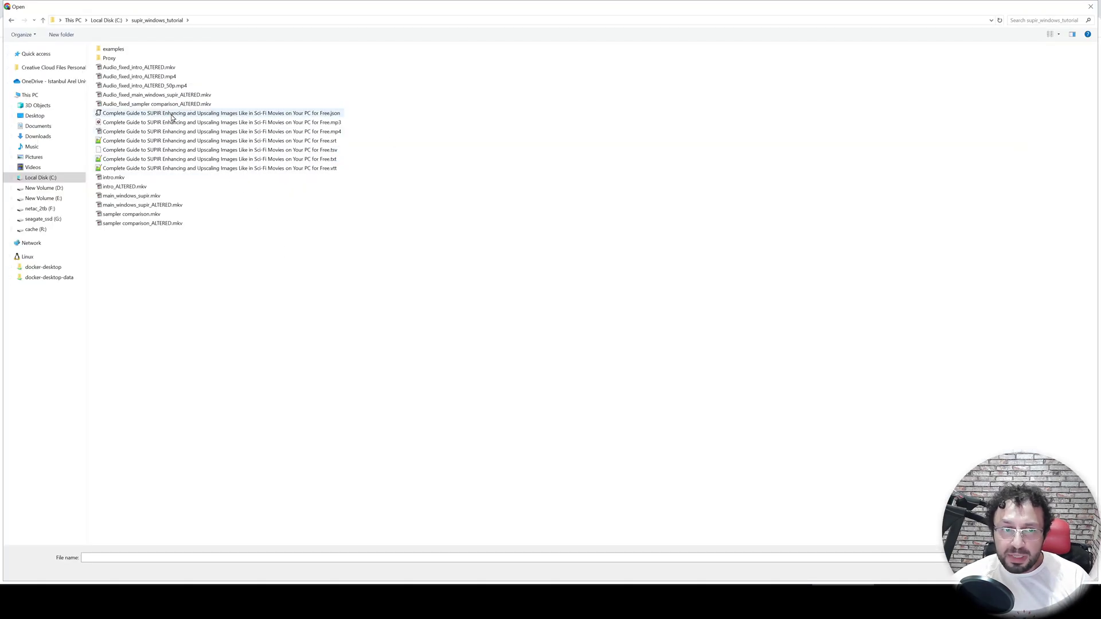
double_click(228, 132)
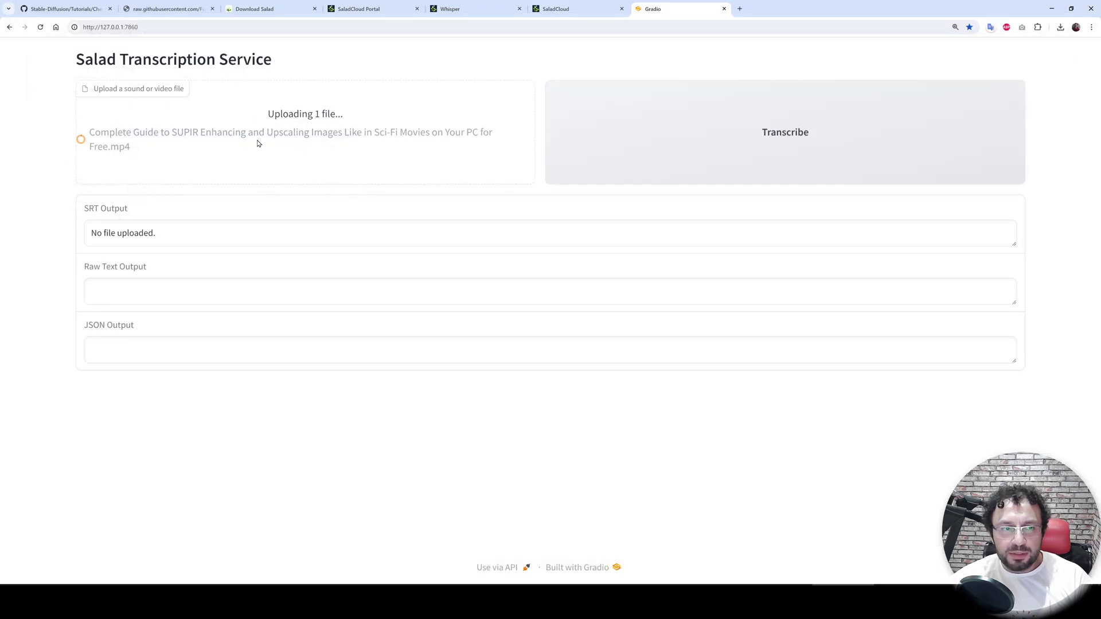
key("ctrl+4")
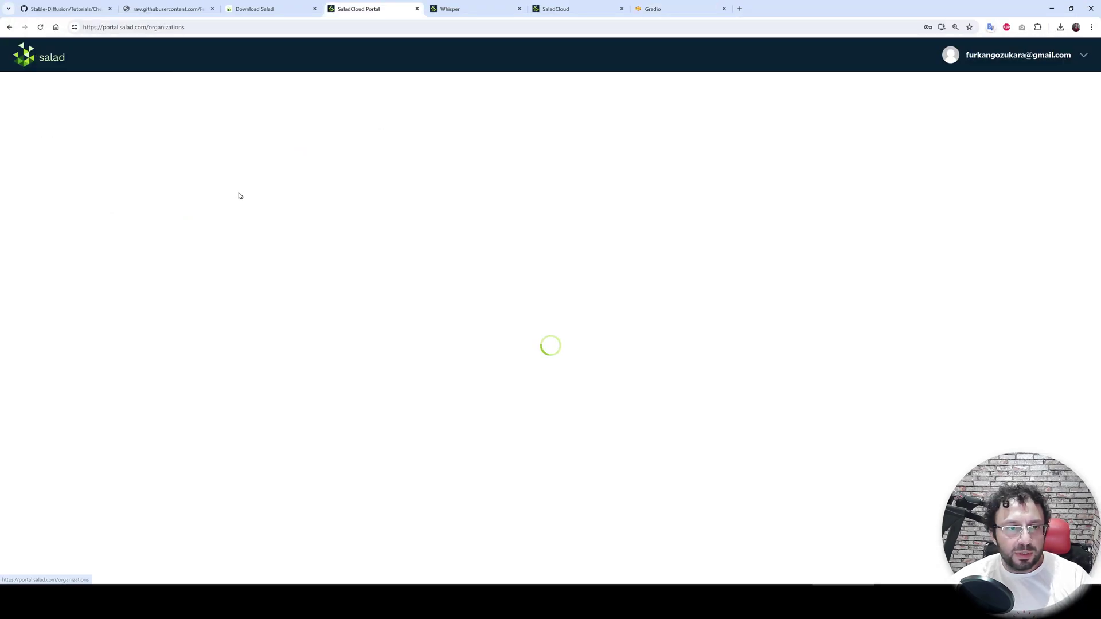
Step: Switch to the secourses organization and check the whisper-distil-secourses deployment's instances
left_click(289, 233)
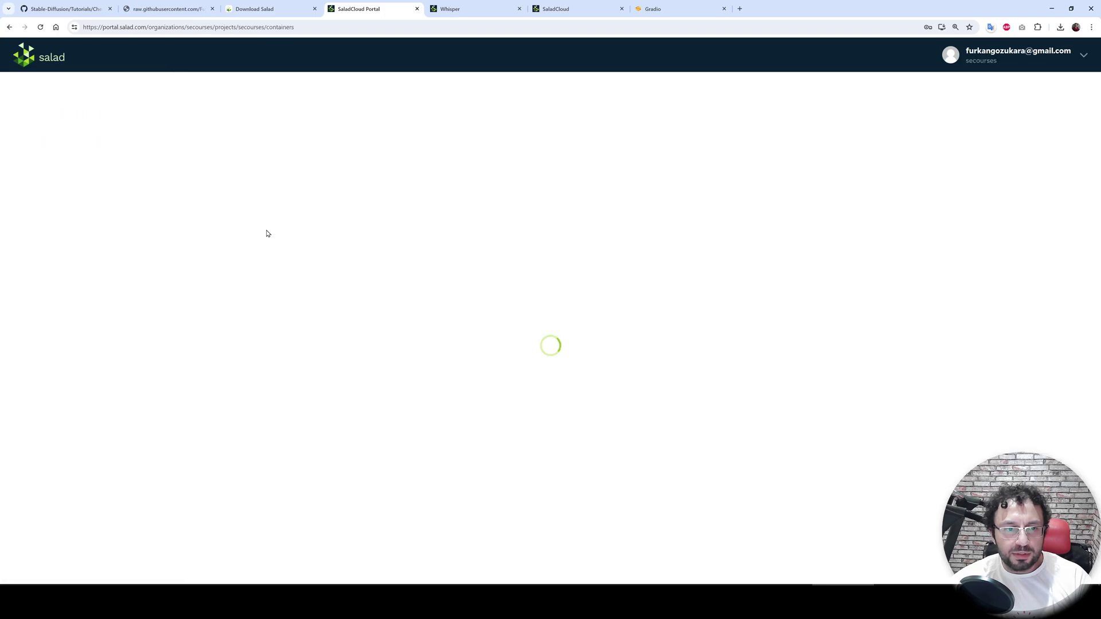
left_click(120, 238)
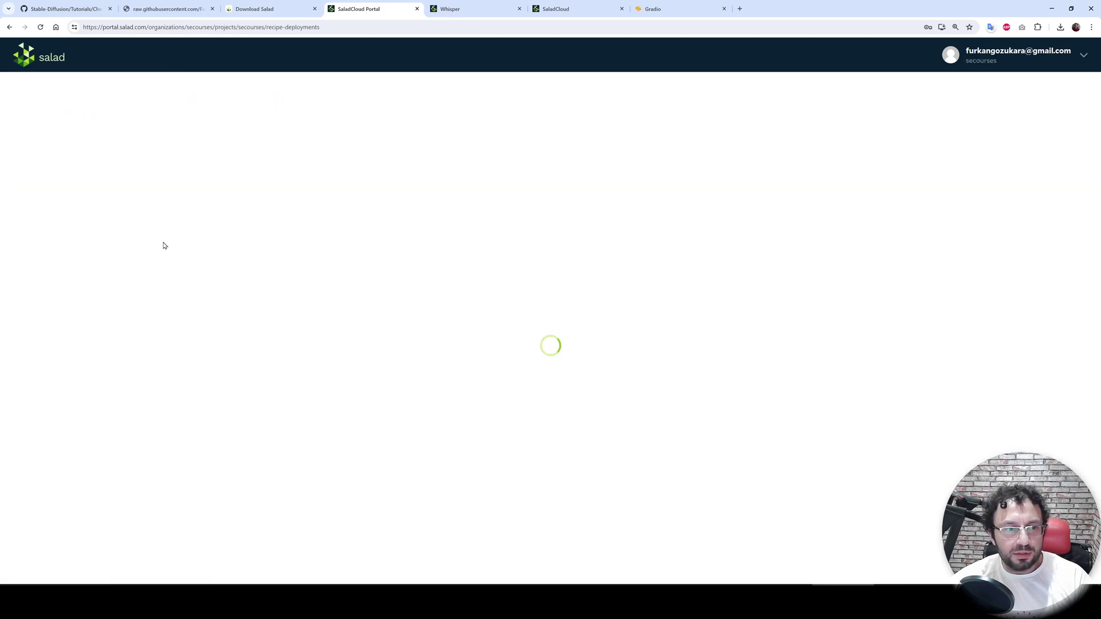
left_click(416, 230)
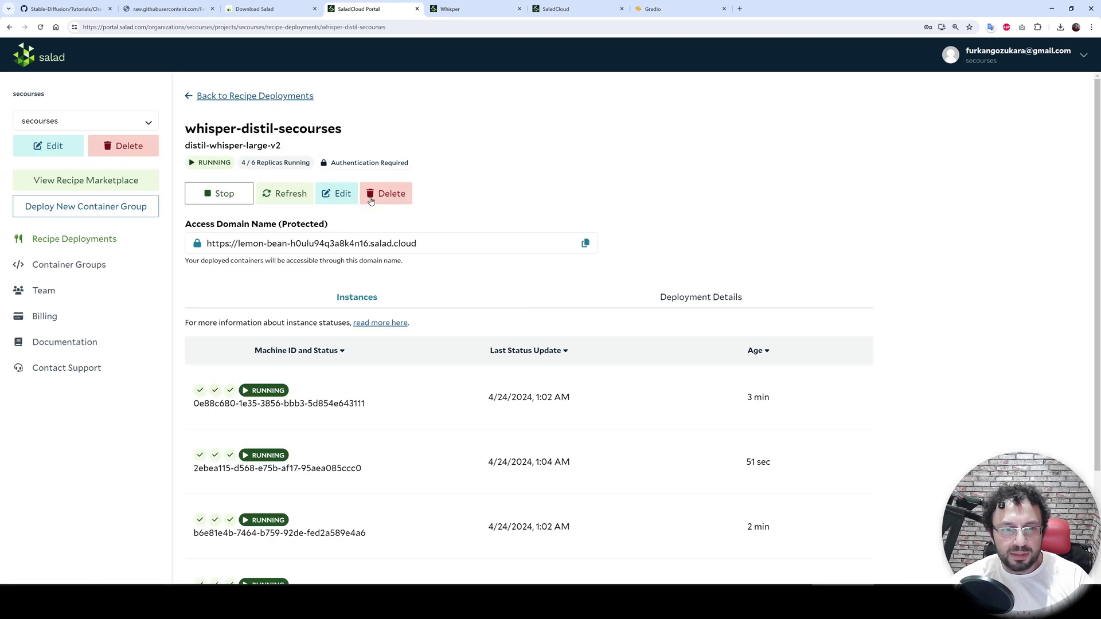
scroll(370, 206, "down", 3)
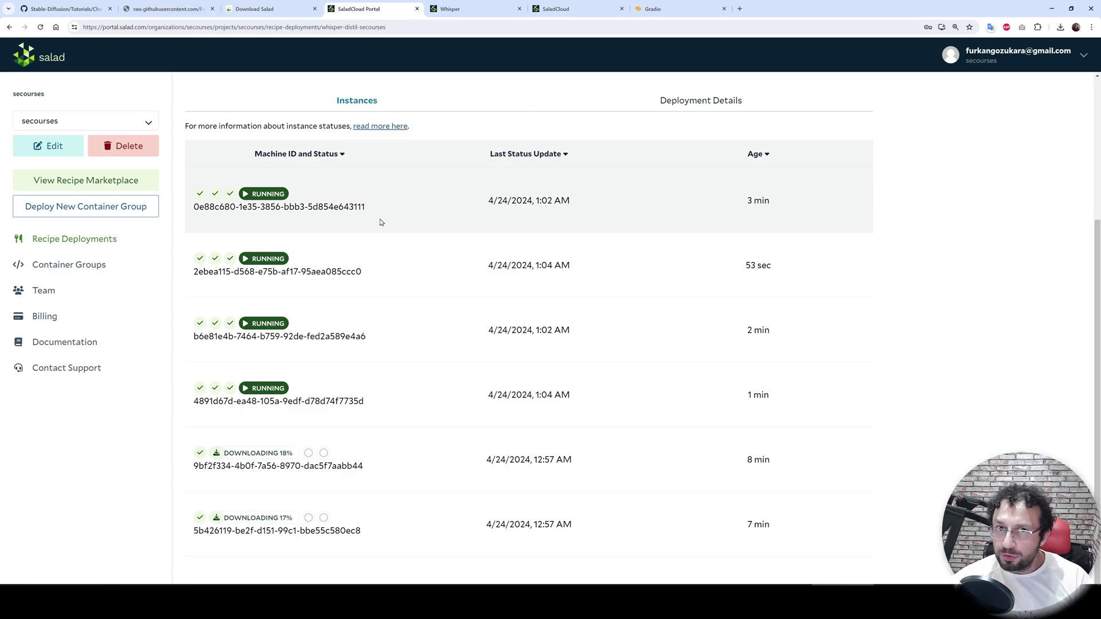
scroll(376, 287, "up", 4)
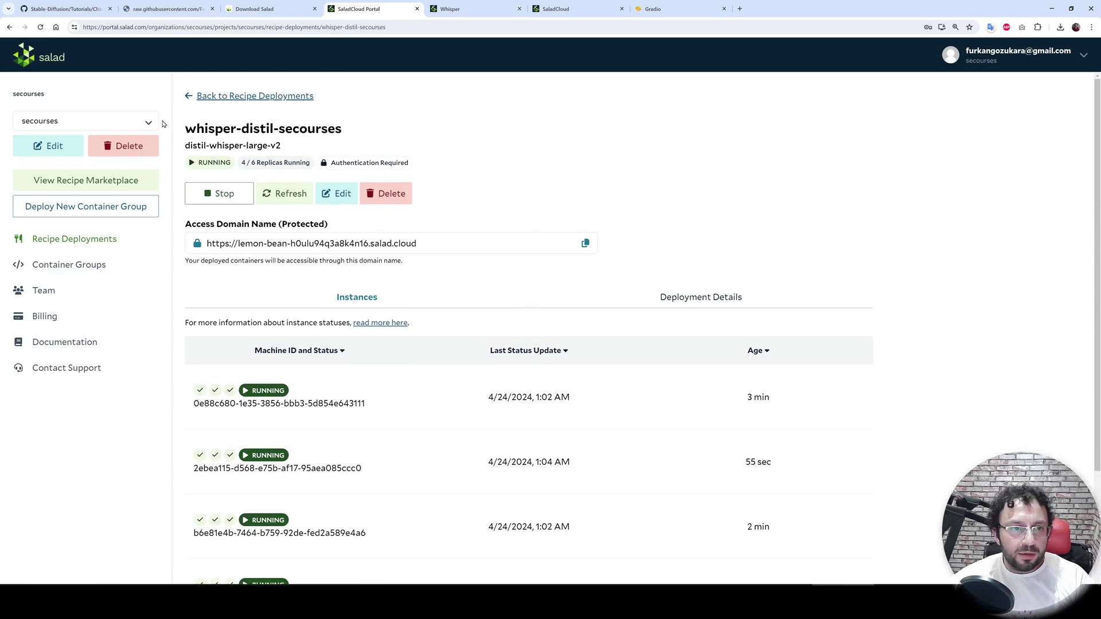
Step: Check the instances of the whisper-large-secourses recipe deployment
left_click(229, 95)
left_click(287, 298)
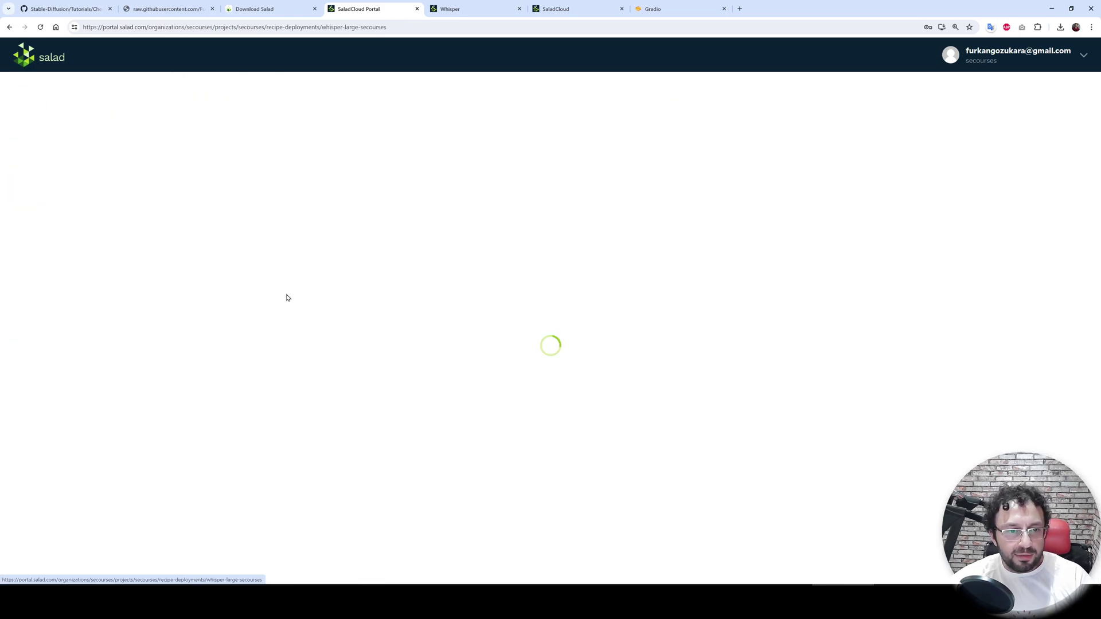
scroll(287, 297, "down", 3)
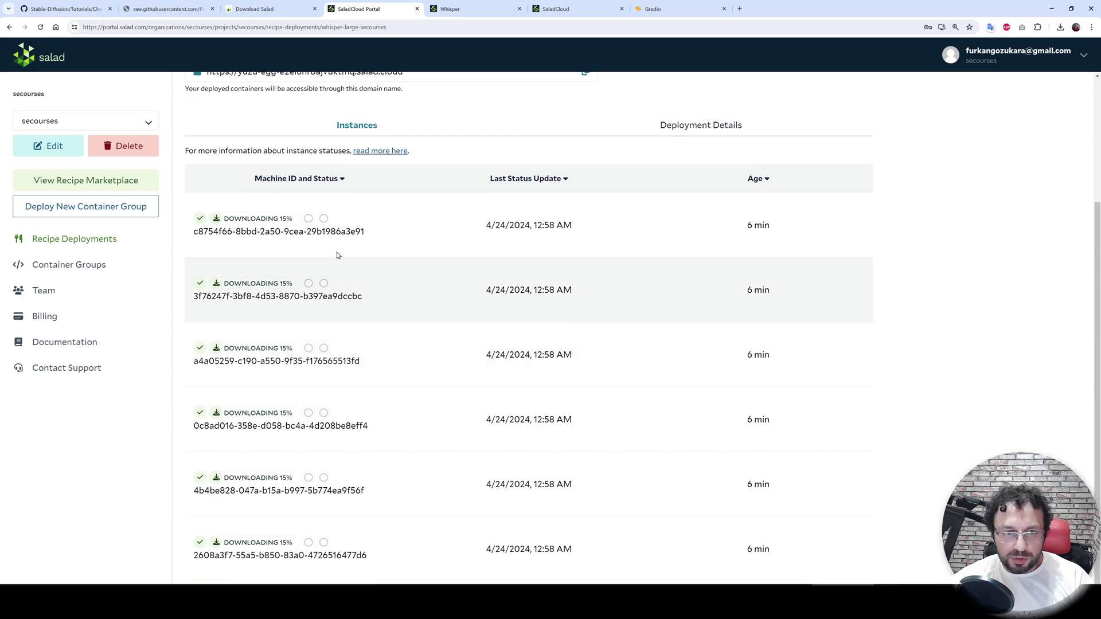
scroll(334, 351, "down", 1)
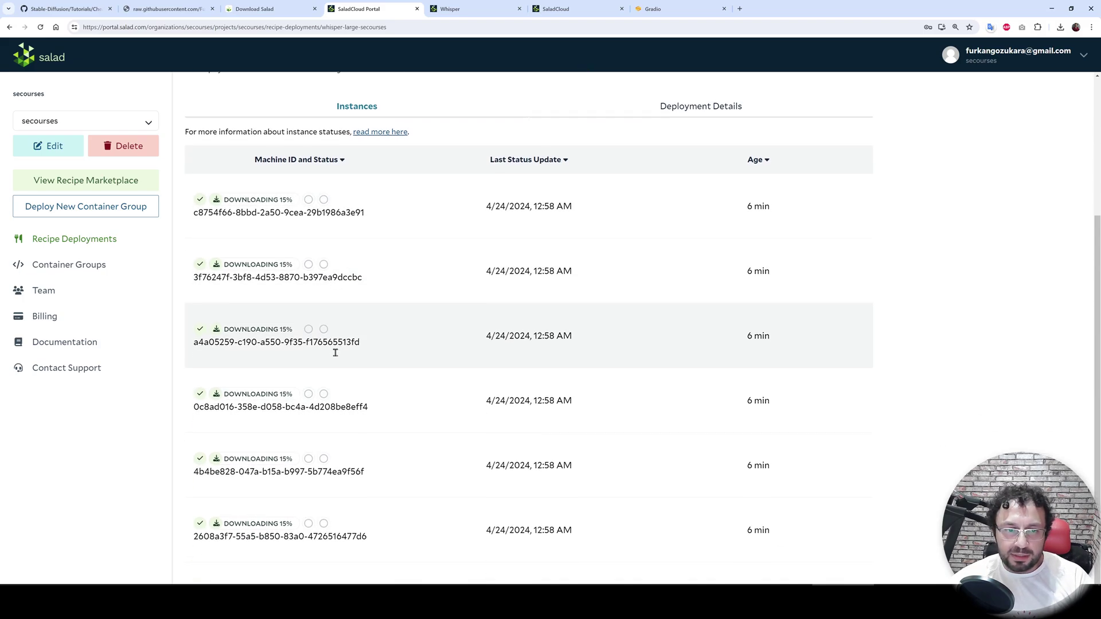
scroll(396, 477, "up", 3)
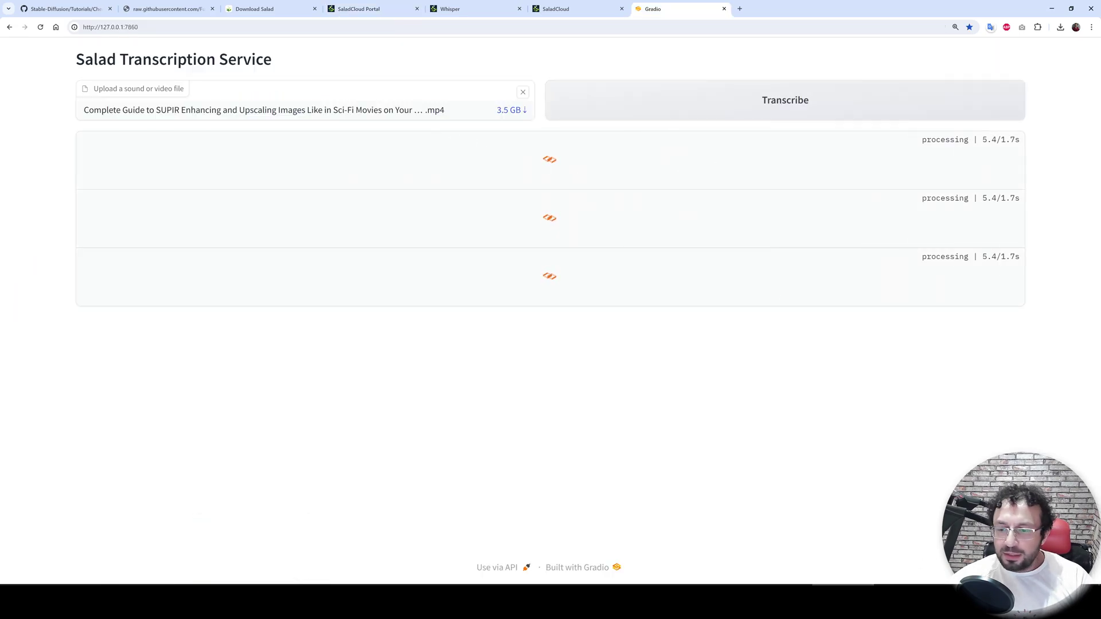
Step: Verify temp_audio.mp3 has grown to 23.9 MB and glance at the script console
key("alt+Tab")
left_click(140, 104)
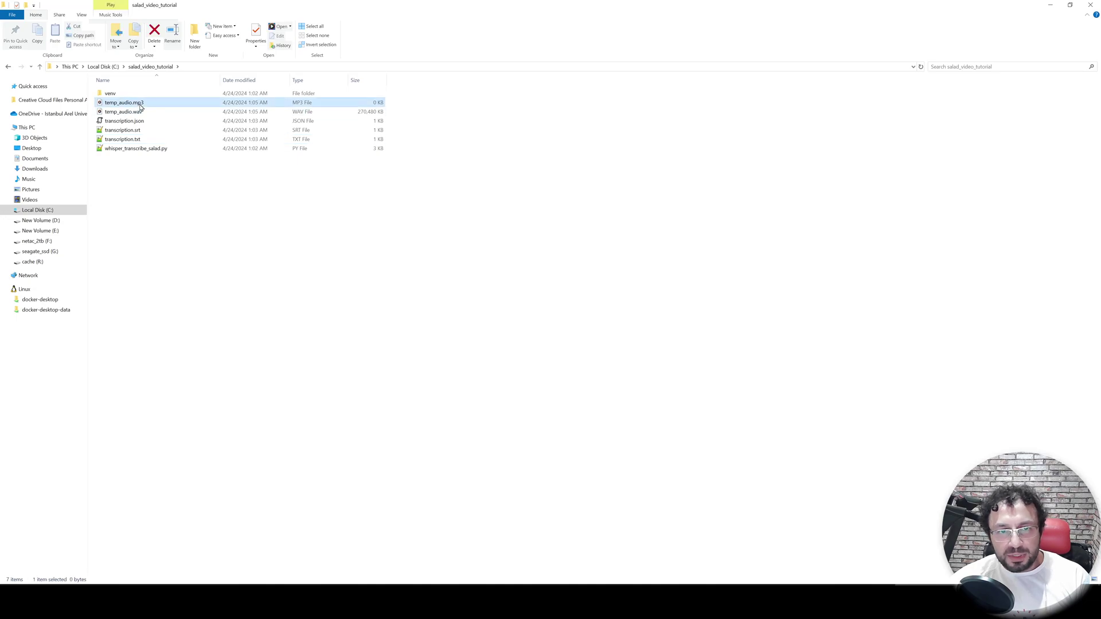
left_click(275, 258)
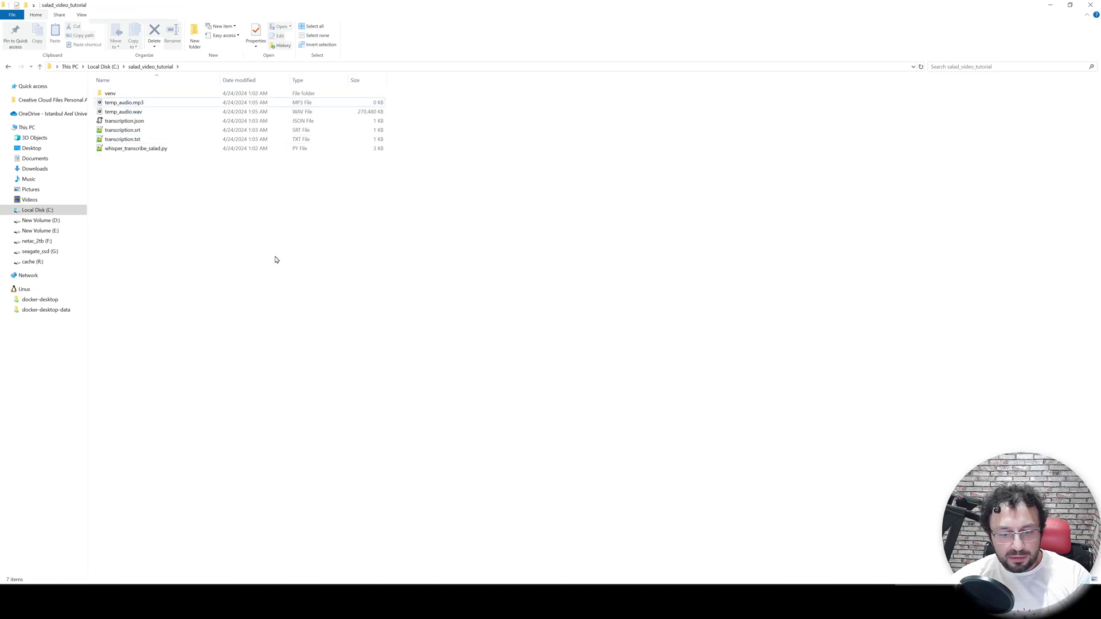
left_click(153, 103)
key("alt+Tab")
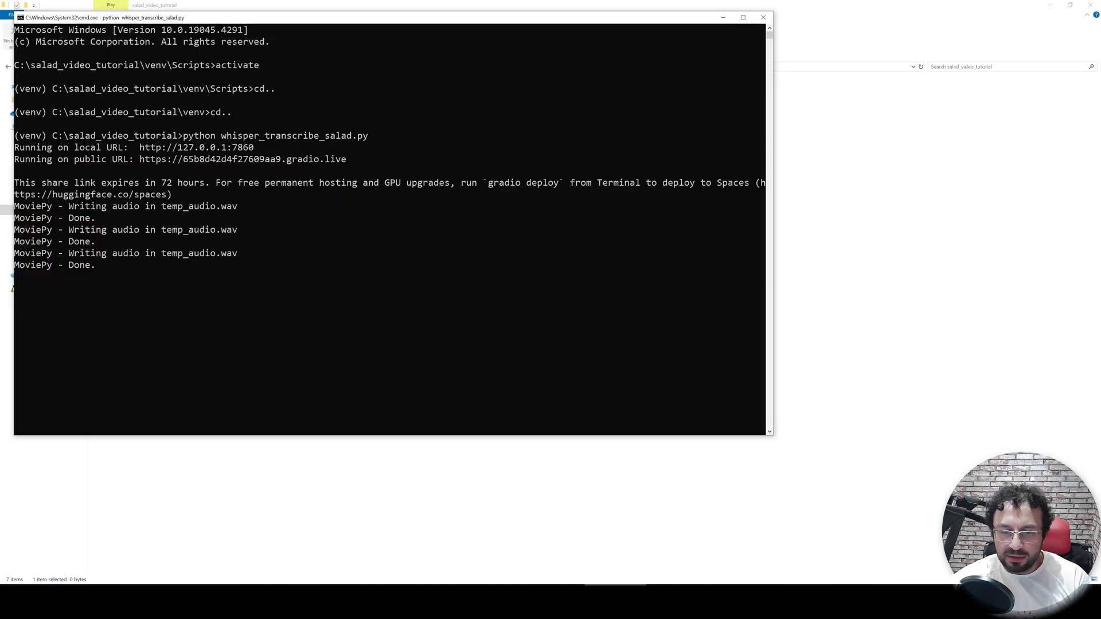
key("super+Down")
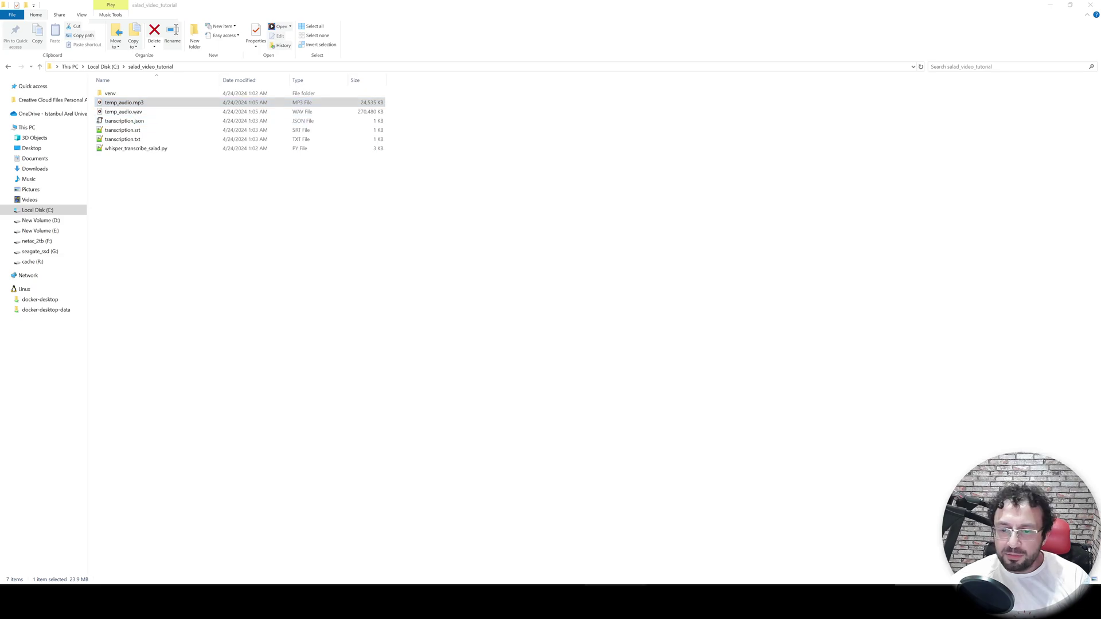
key("alt+Tab")
key("alt+Tab")
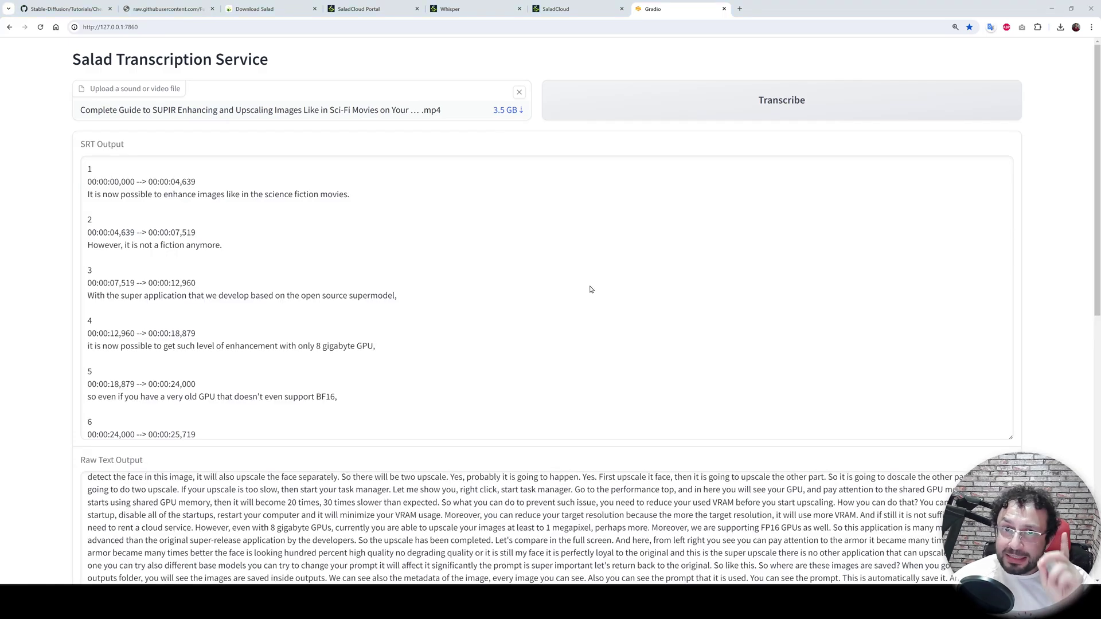
scroll(579, 298, "down", 20)
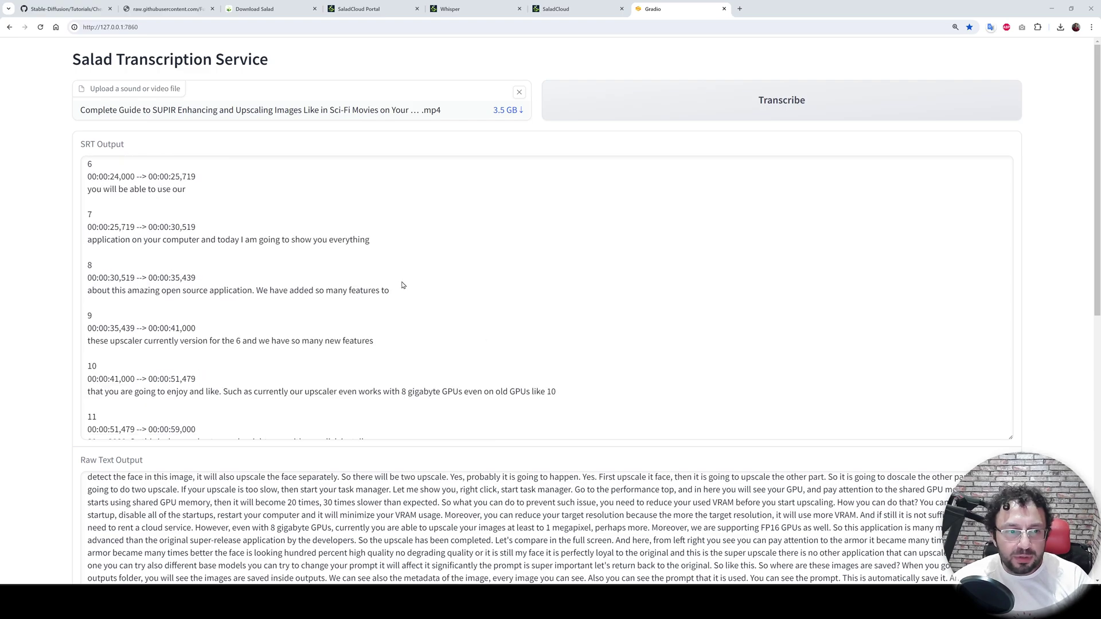
scroll(674, 332, "down", 20)
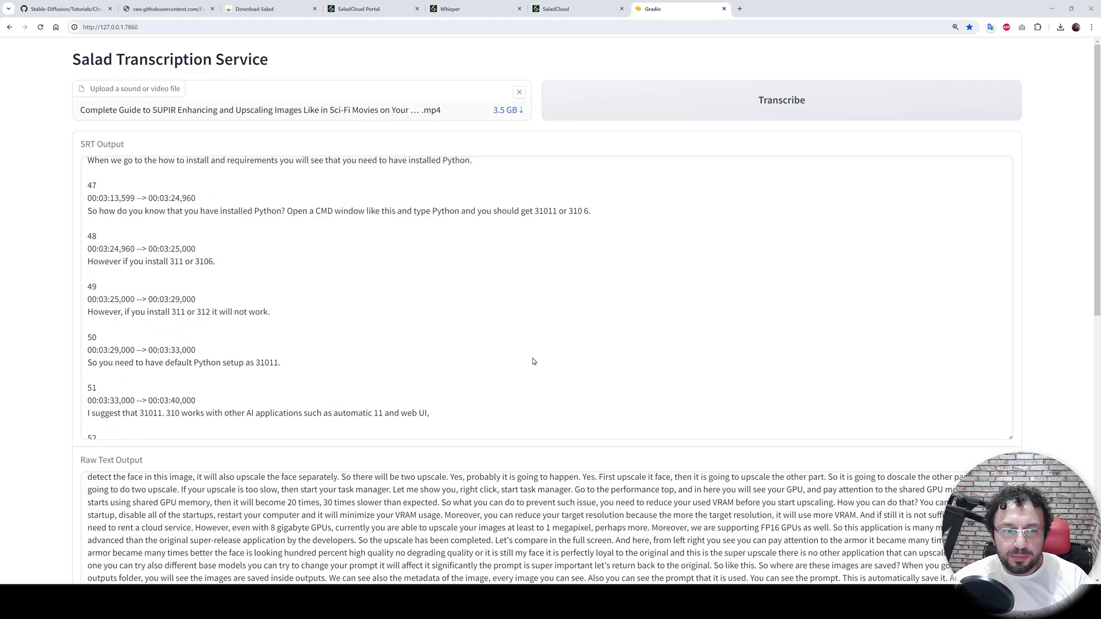
scroll(528, 398, "down", 20)
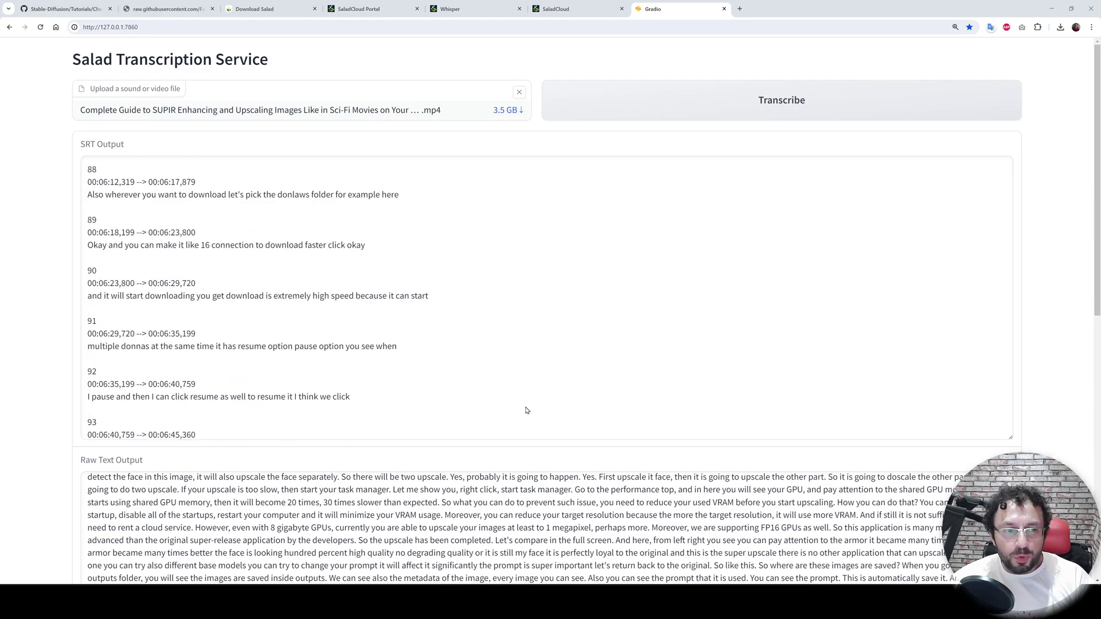
scroll(518, 412, "down", 20)
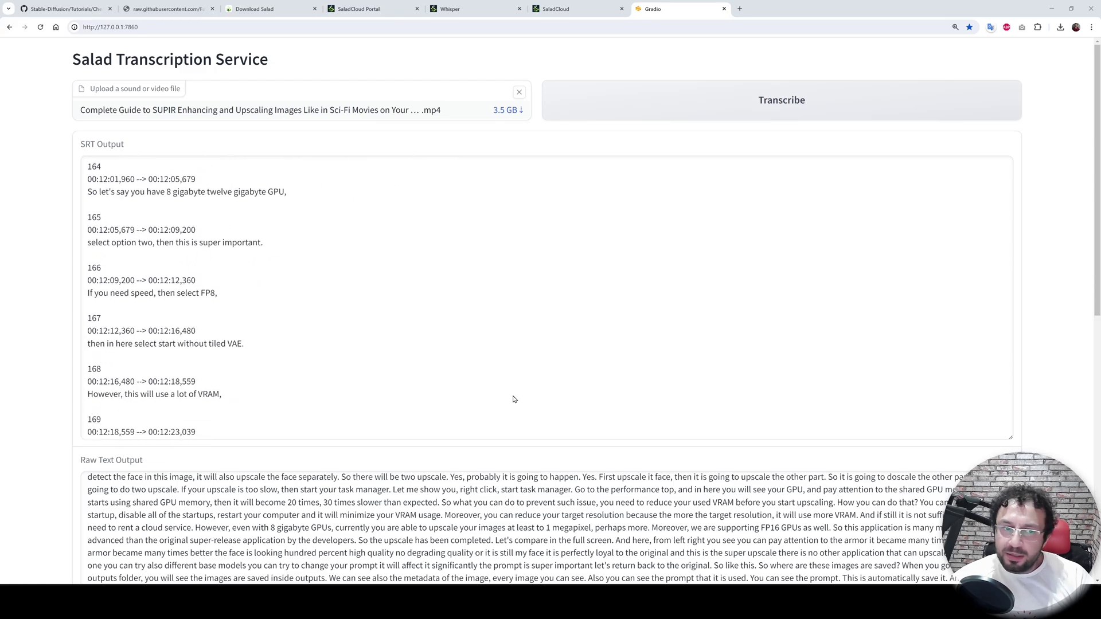
scroll(515, 403, "down", 10)
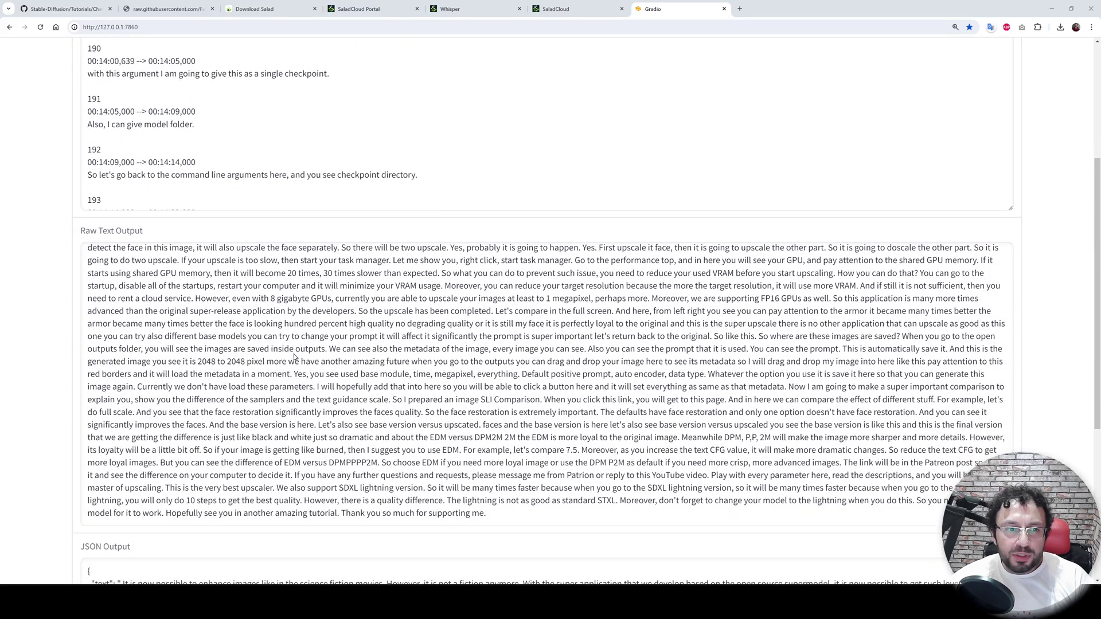
scroll(515, 403, "up", 5)
scroll(515, 403, "up", 8)
scroll(550, 164, "up", 12)
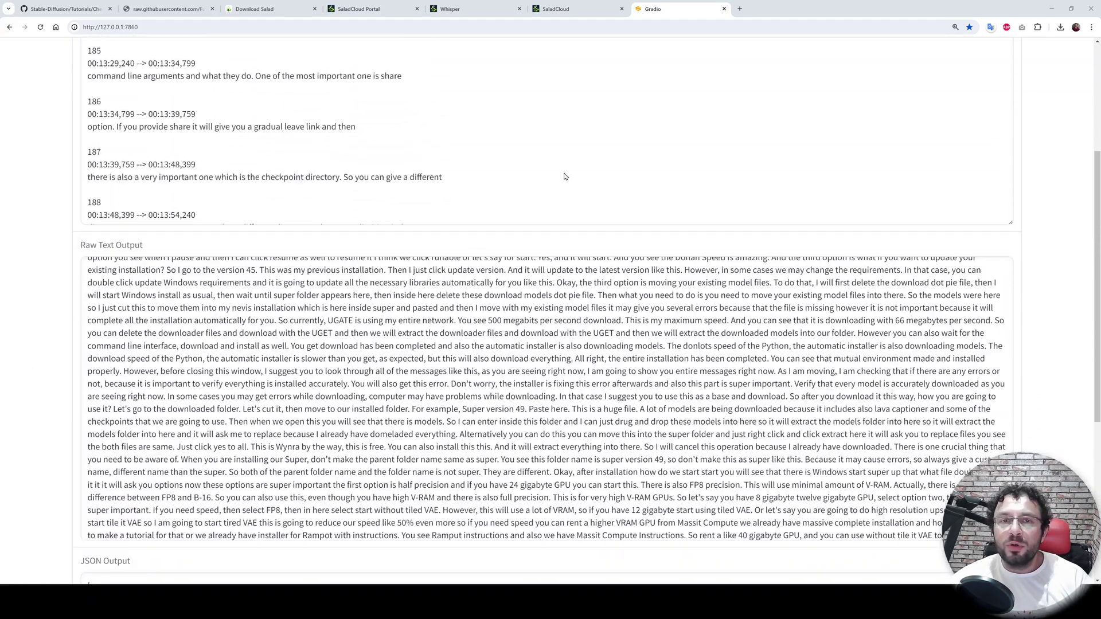
scroll(1055, 241, "up", 4)
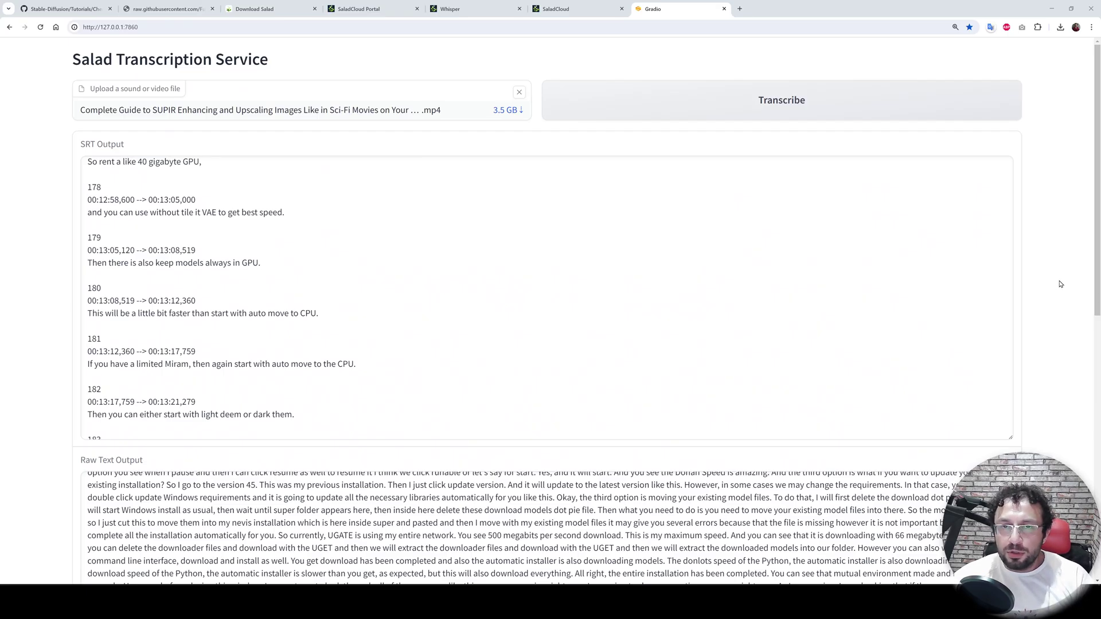
scroll(1066, 301, "down", 10)
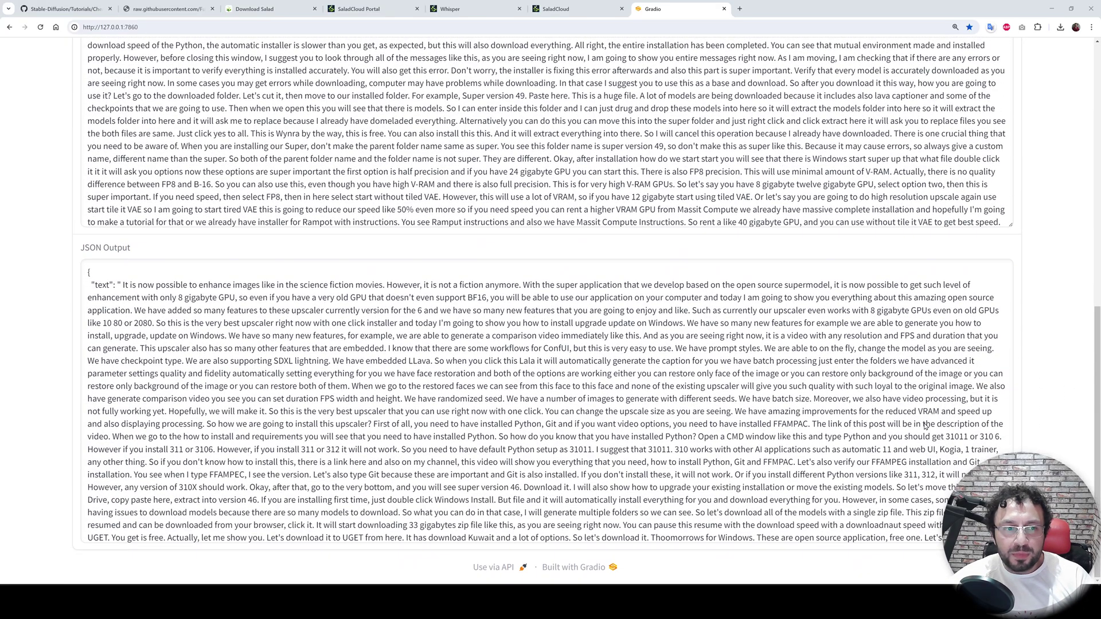
scroll(924, 425, "down", 20)
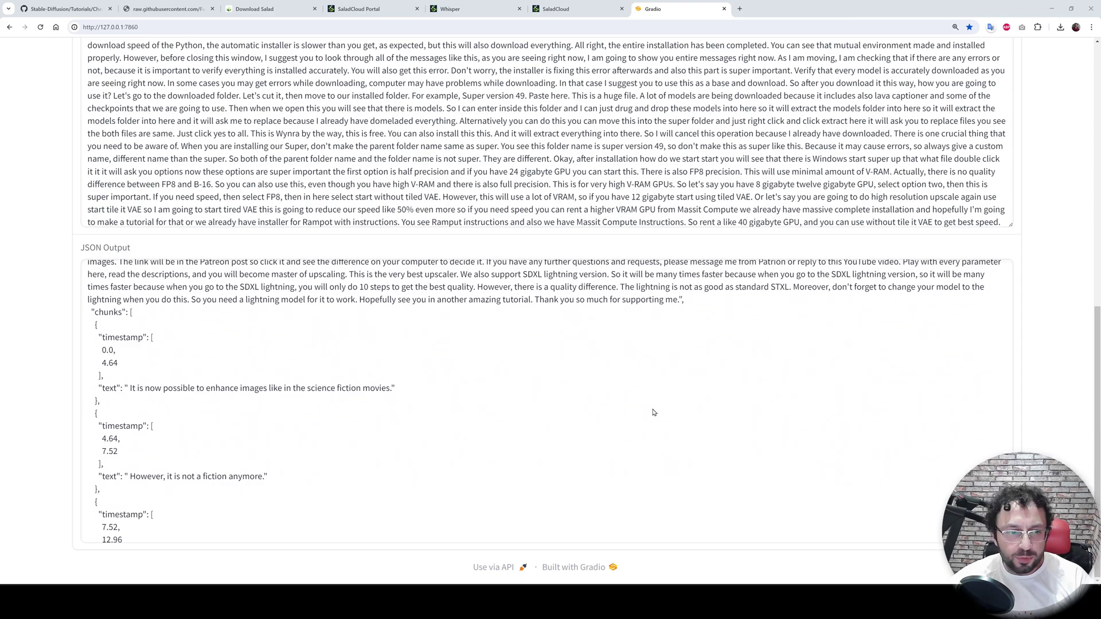
scroll(653, 412, "up", 10)
scroll(526, 276, "up", 3)
scroll(527, 275, "down", 5)
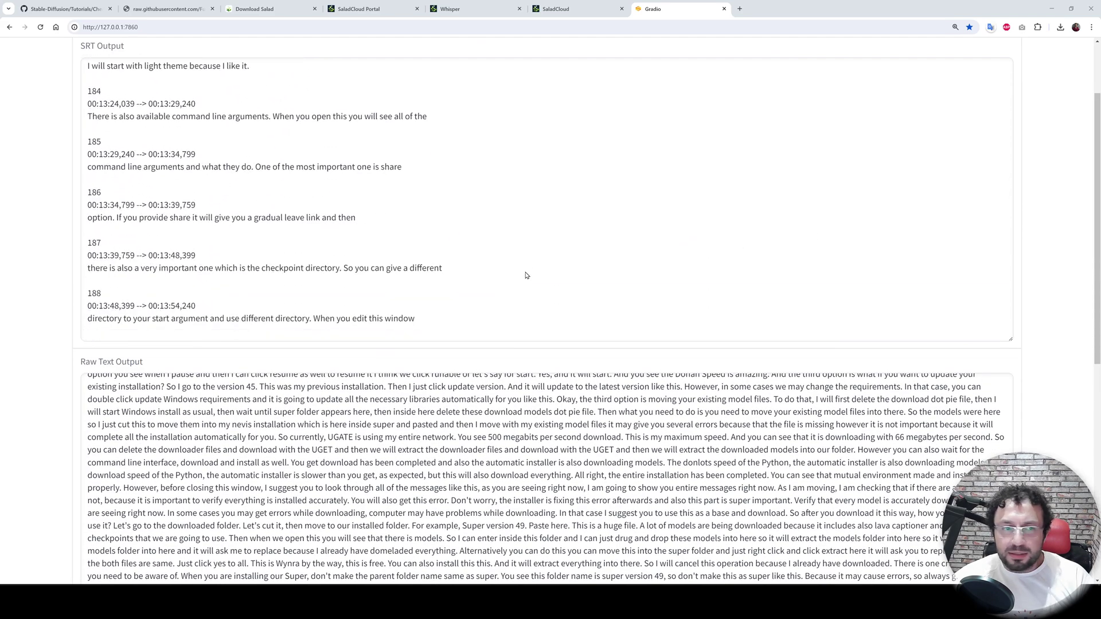
scroll(527, 275, "down", 20)
scroll(1049, 374, "up", 2)
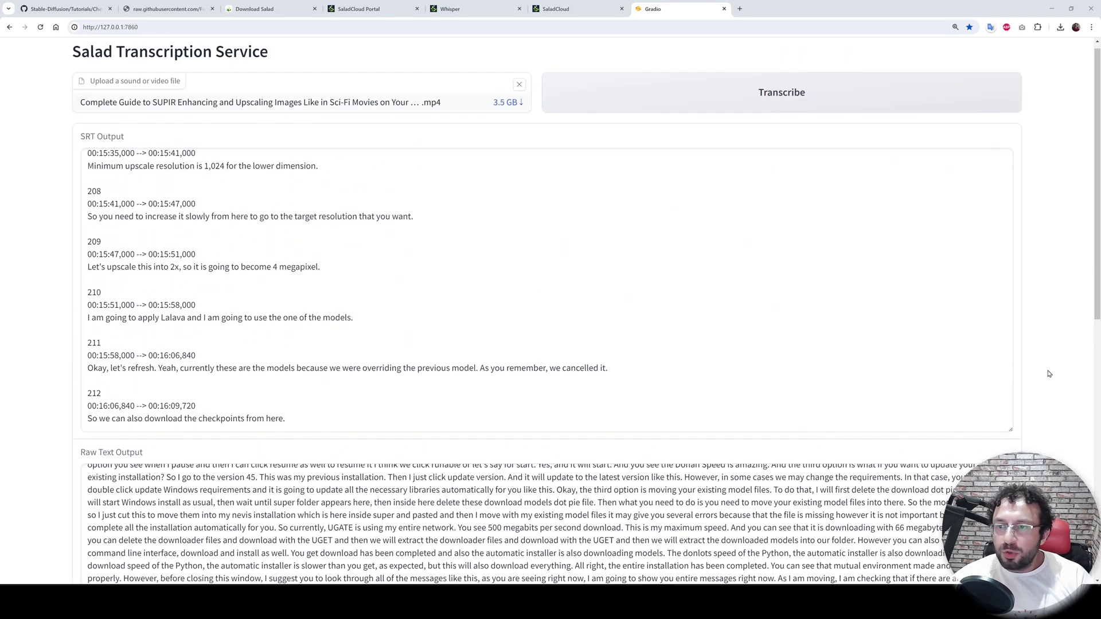
scroll(654, 313, "down", 11)
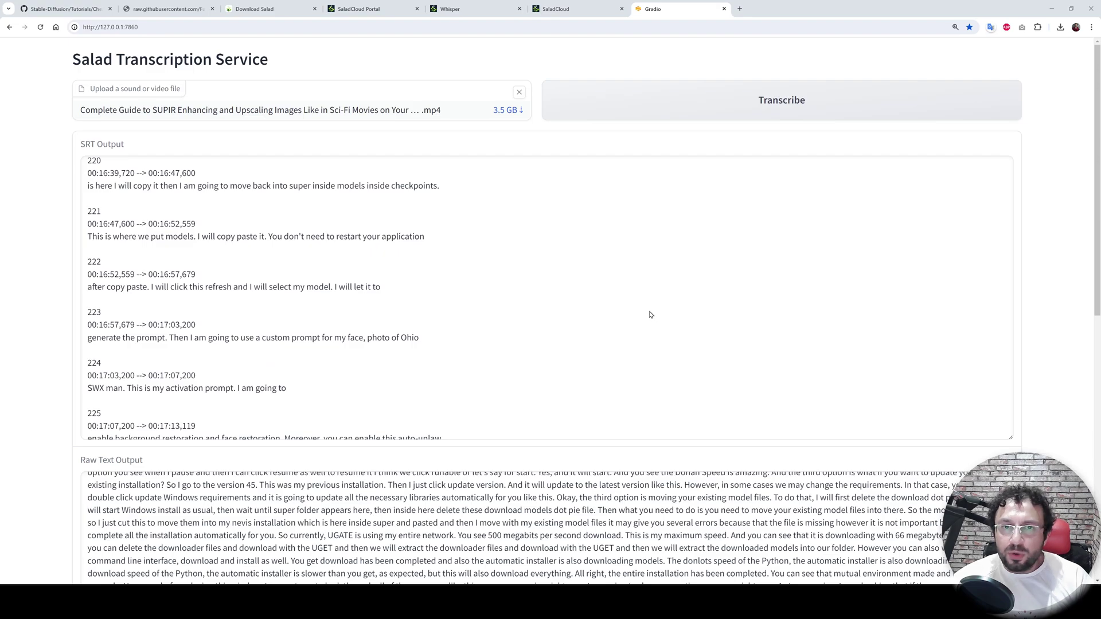
scroll(650, 314, "down", 20)
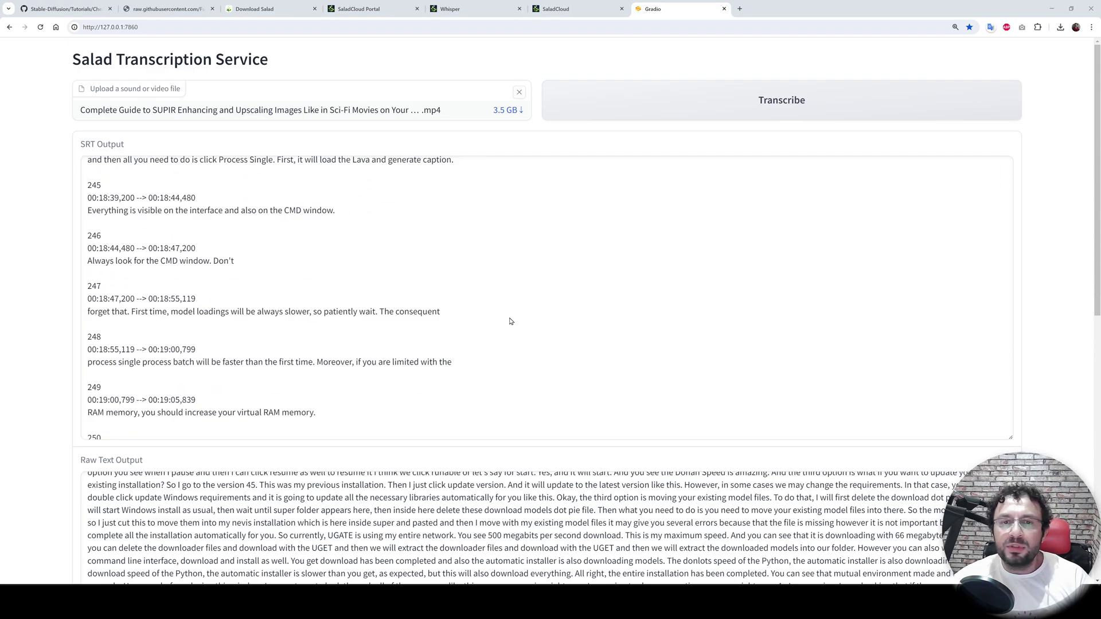
scroll(511, 322, "down", 20)
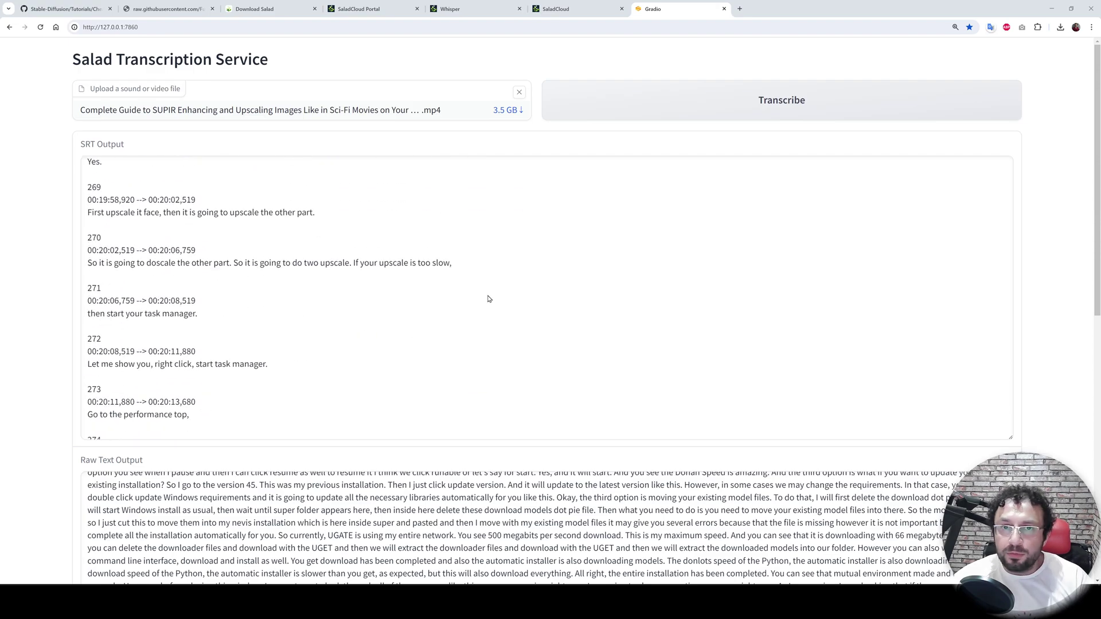
scroll(488, 299, "down", 20)
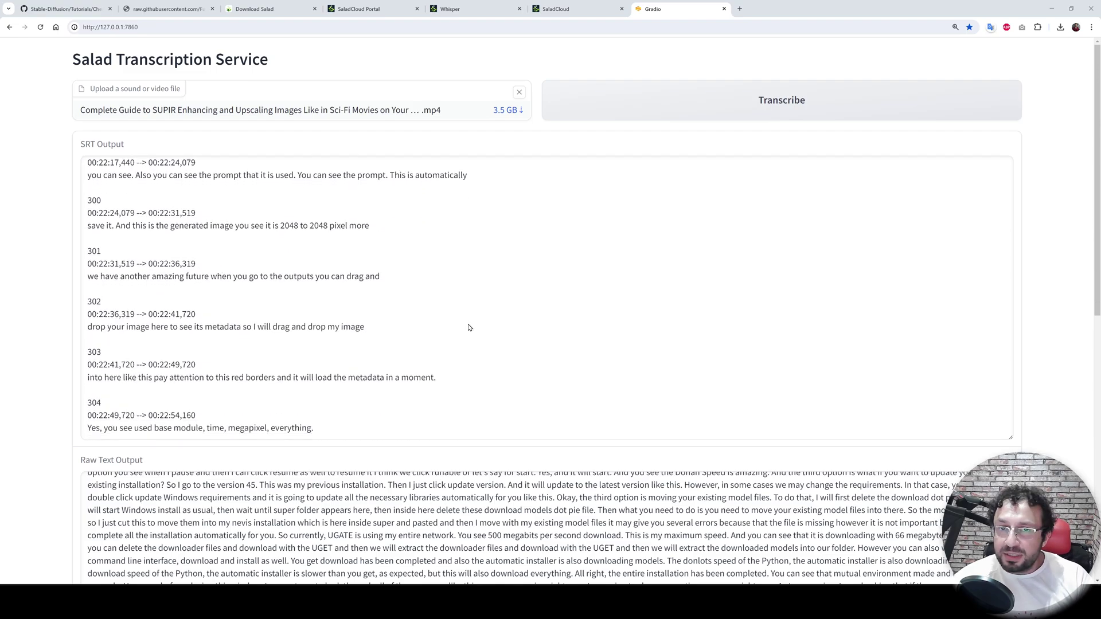
scroll(470, 330, "down", 14)
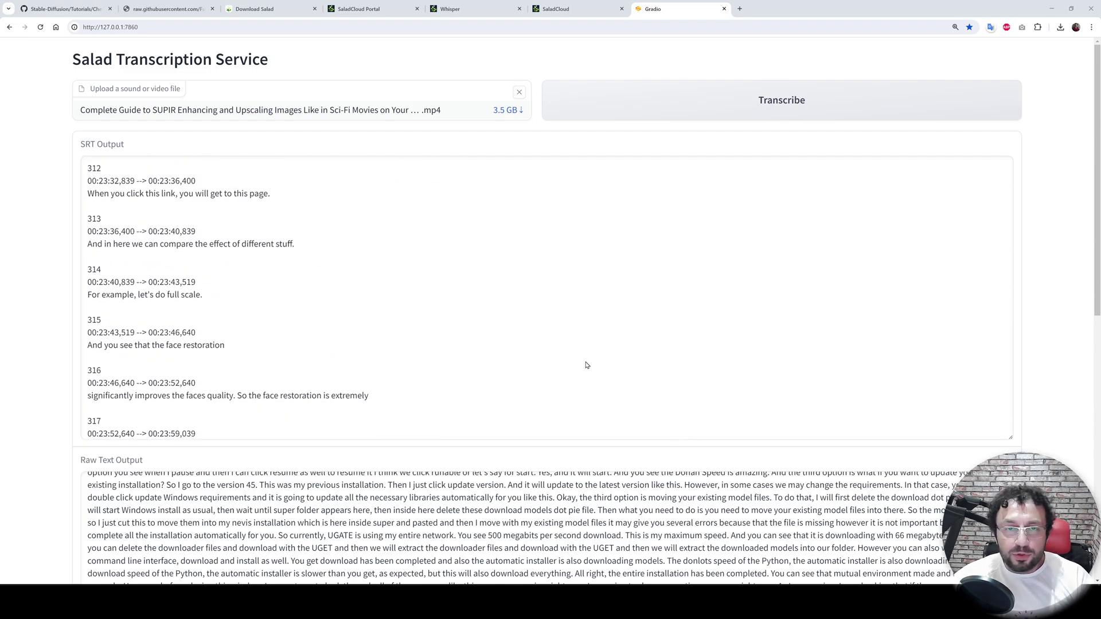
scroll(583, 360, "down", 10)
scroll(585, 284, "down", 16)
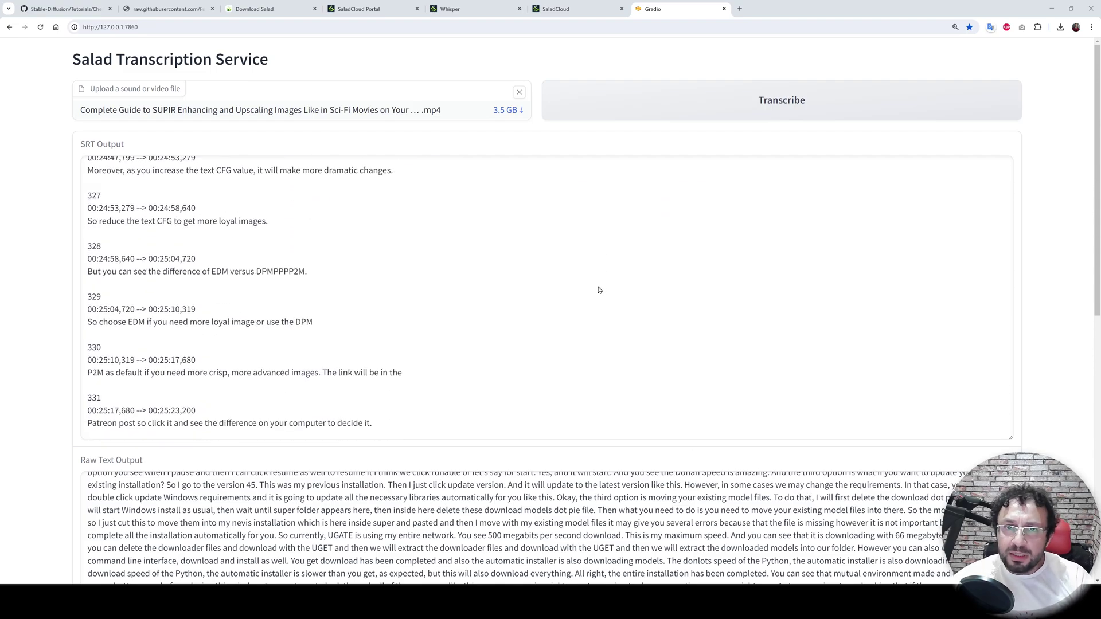
scroll(562, 292, "down", 3)
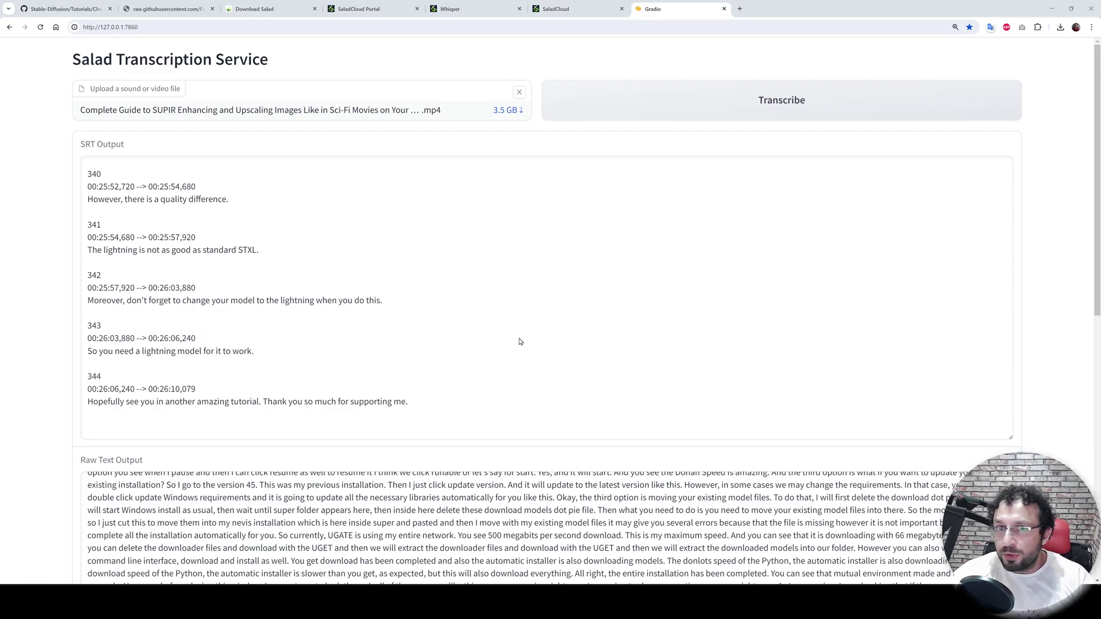
Step: Check whisper-large-secourses instances, one now running, then select whisper_transcribe_salad.py in File Explorer
left_click(564, 6)
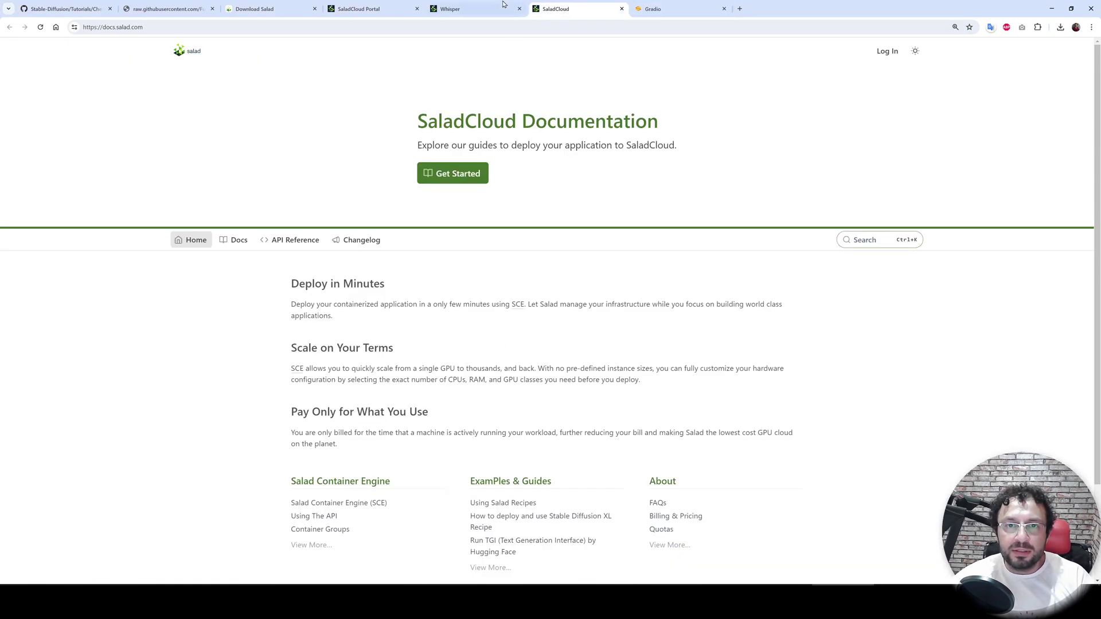
left_click(453, 8)
left_click(367, 8)
scroll(616, 332, "down", 2)
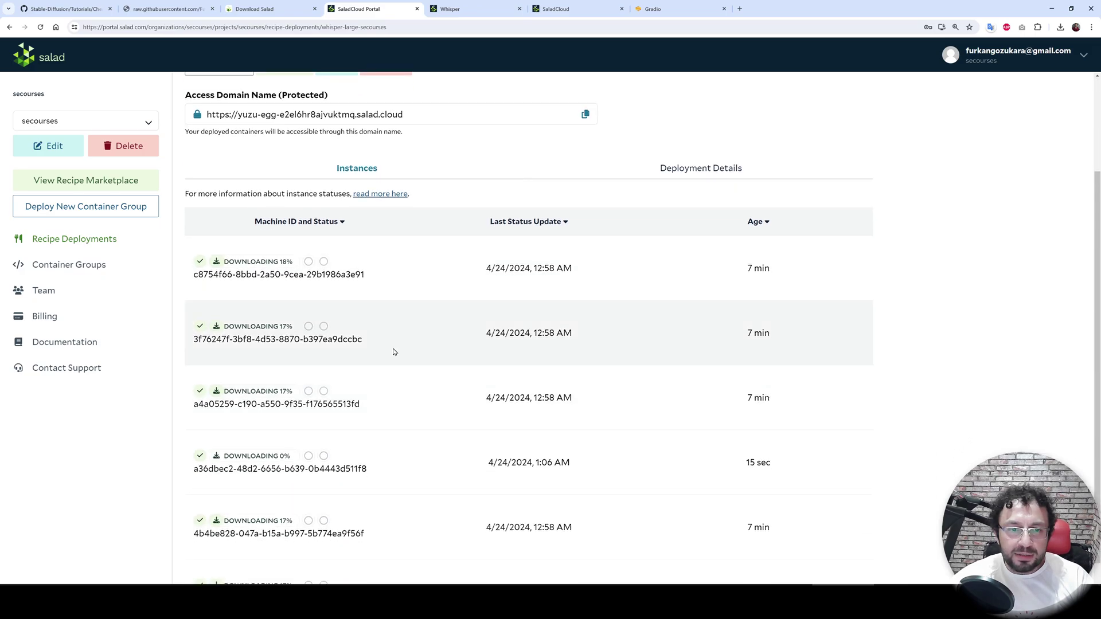
scroll(315, 275, "up", 2)
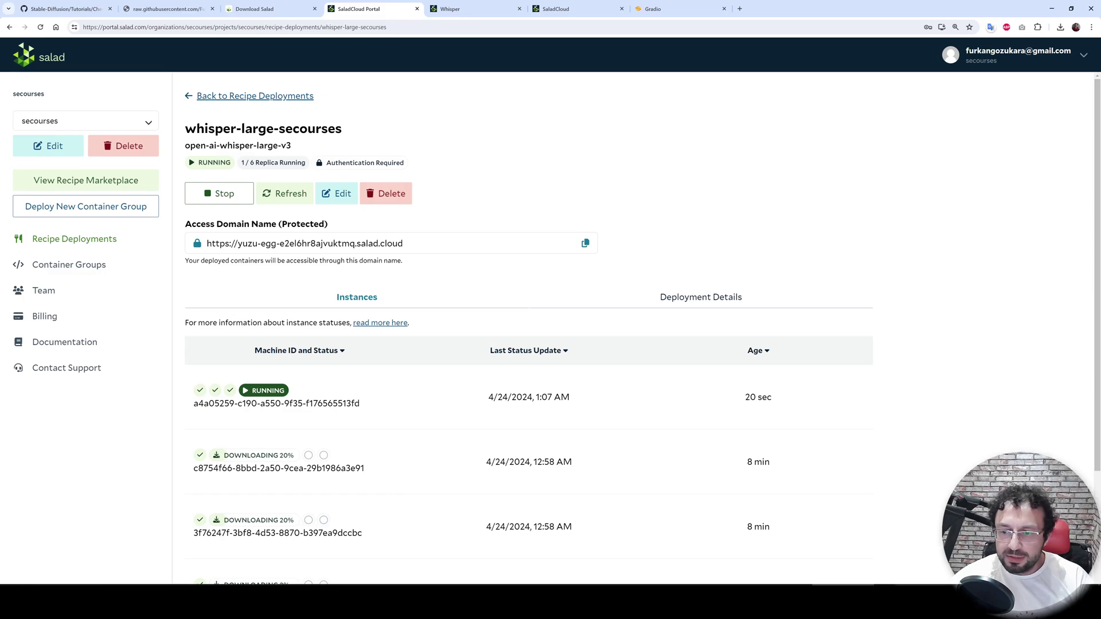
key("alt+Tab")
left_click(137, 150)
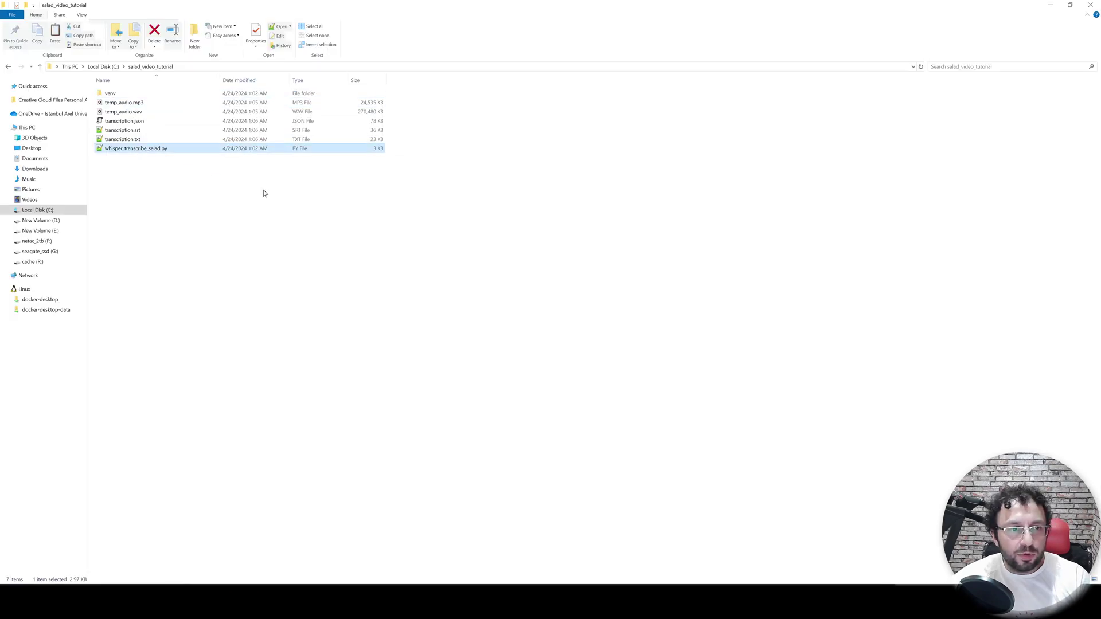
Step: Duplicate whisper_transcribe_salad.py, rename the copy to whisper_transcribe_salad_large.py, and open it in VS Code
key("ctrl+c")
key("ctrl+v")
key("F2")
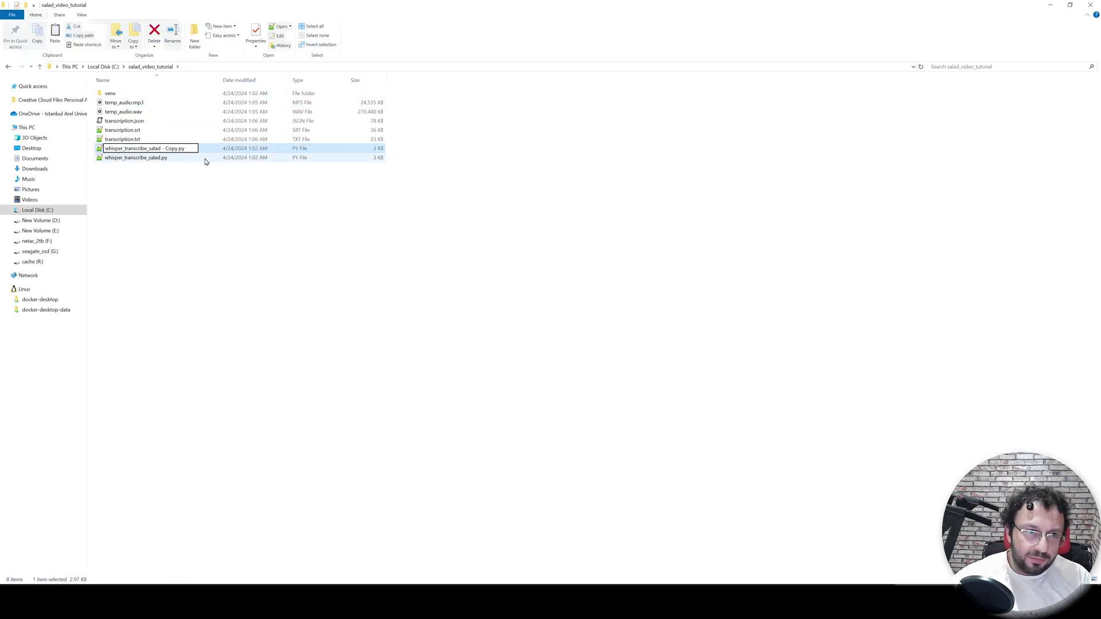
key("BackSpace")
key("BackSpace")
key("BackSpace")
key("BackSpace")
key("BackSpace")
key("BackSpace")
key("BackSpace")
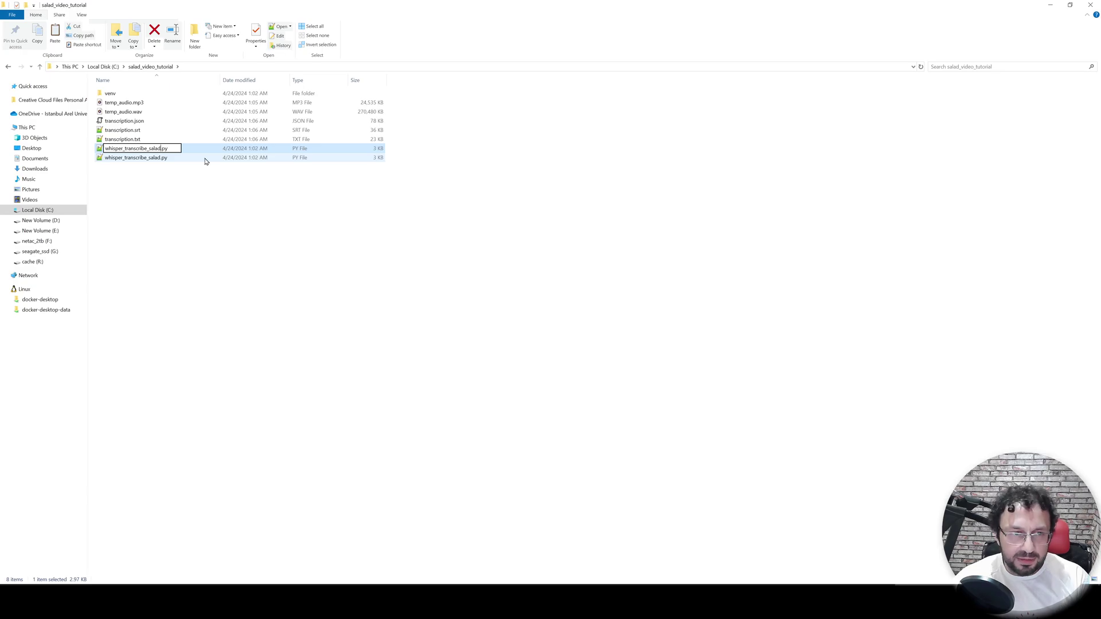
type("_large")
key("Return")
right_click(156, 155)
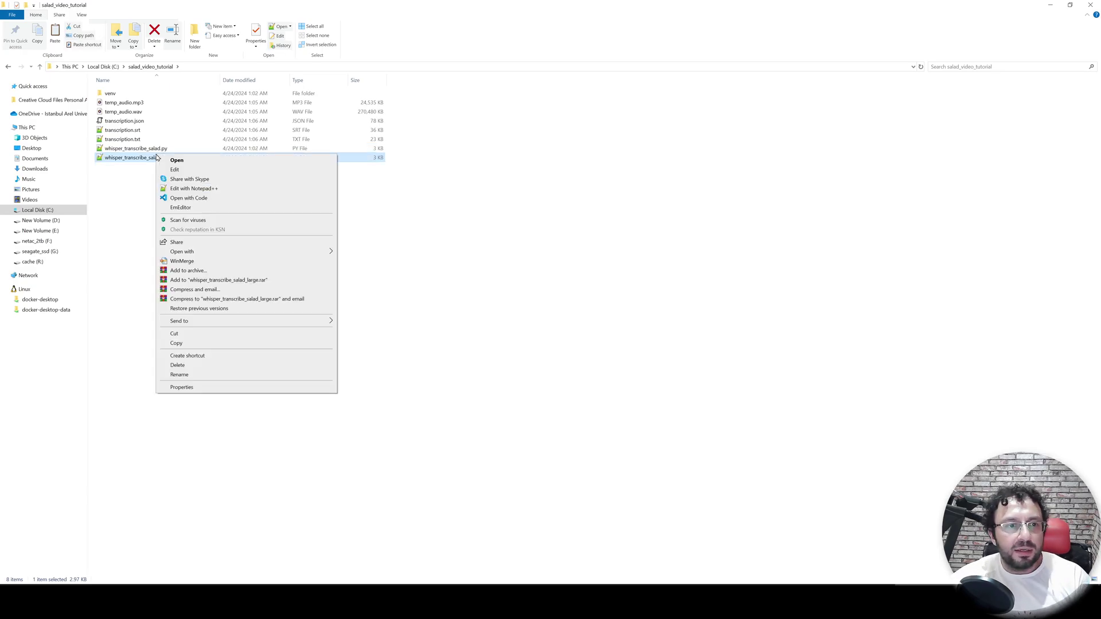
left_click(181, 195)
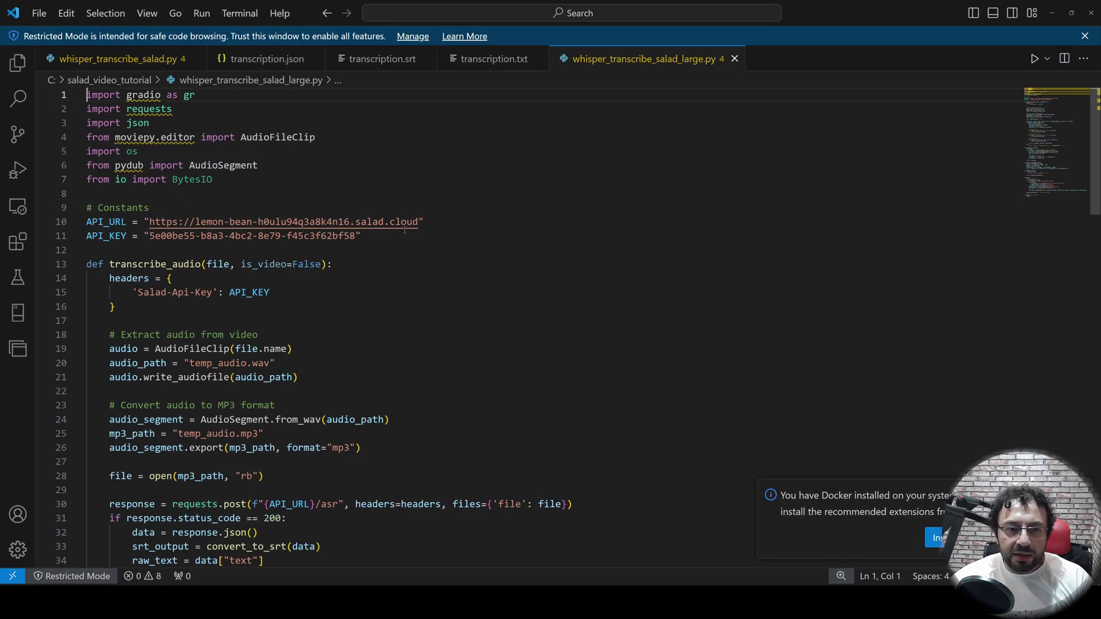
Step: Replace API_URL on line 10 with the whisper-large-secourses access domain and save
key("alt+Tab")
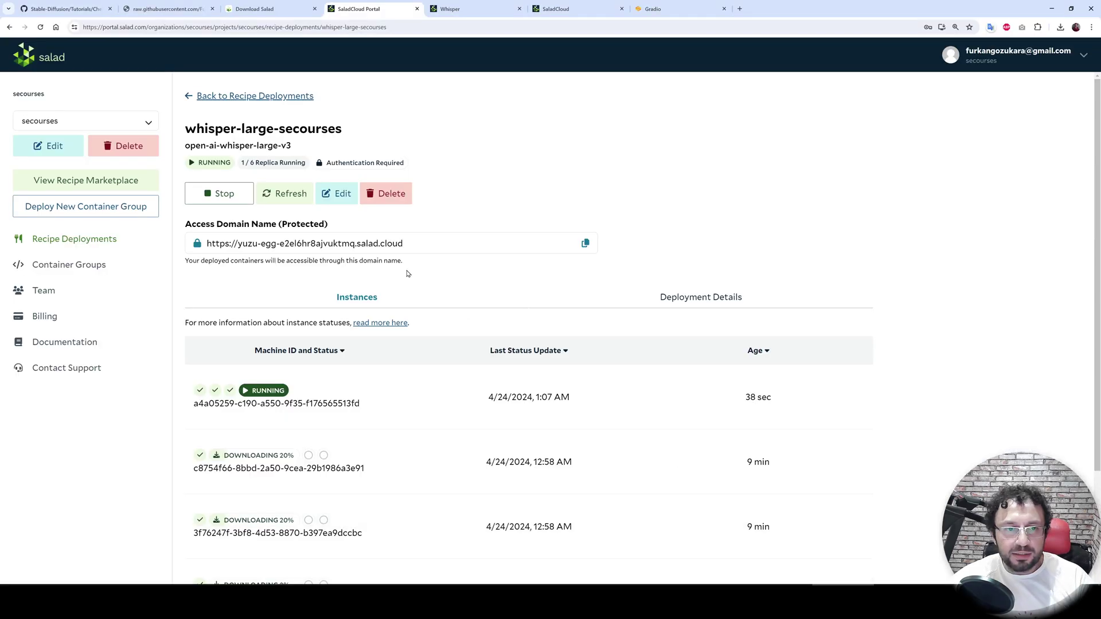
left_click(586, 247)
key("alt+Tab")
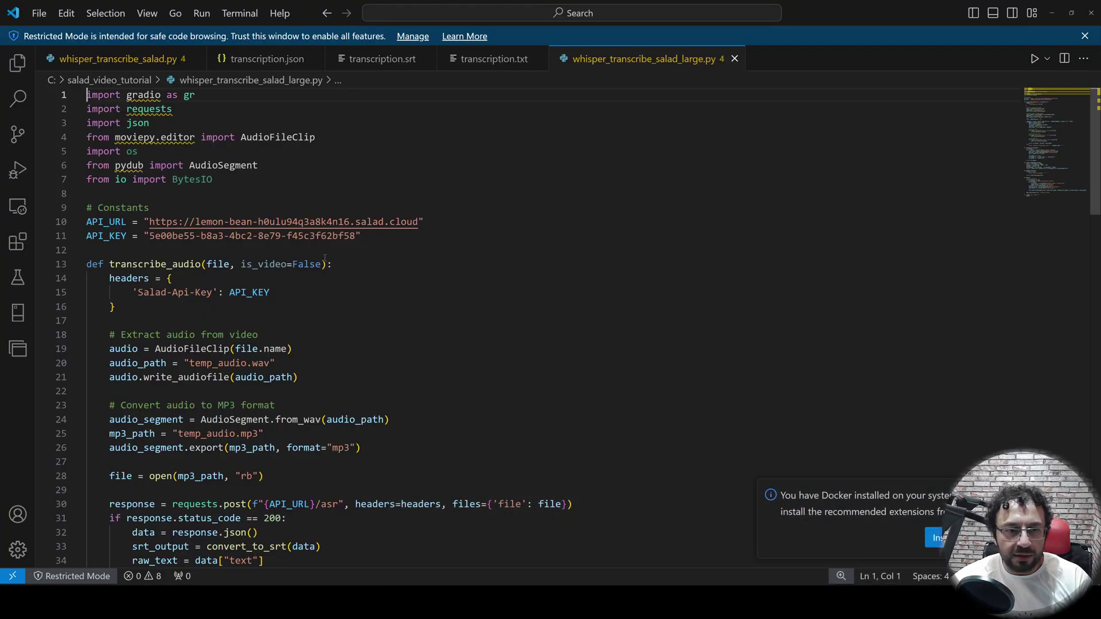
left_click_drag(420, 221, 150, 222)
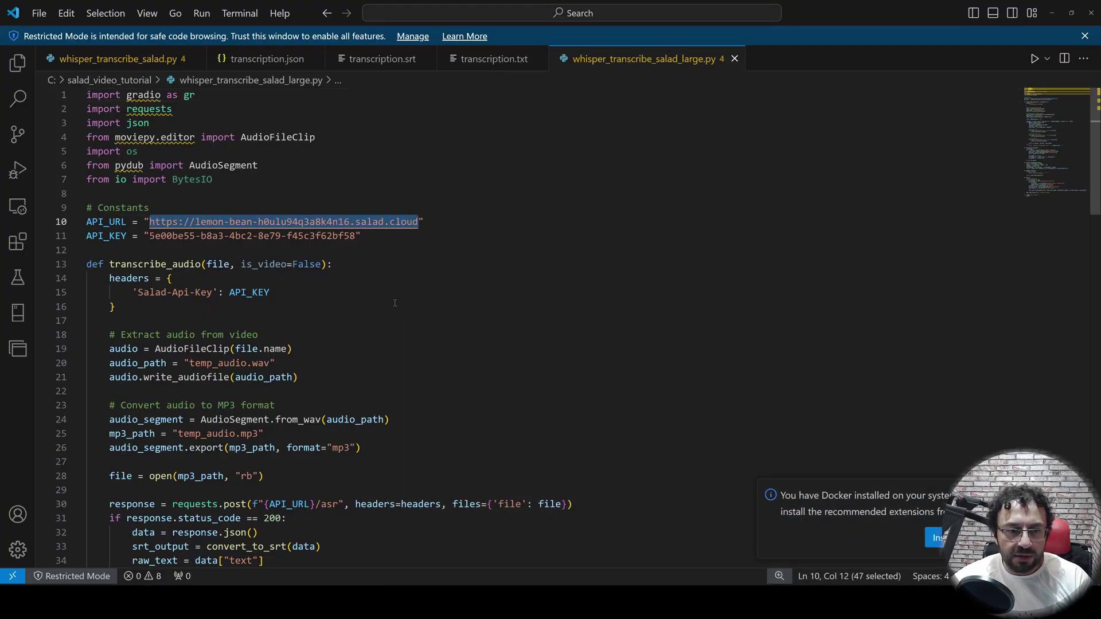
key("ctrl+v")
key("alt+Tab")
left_click(149, 158)
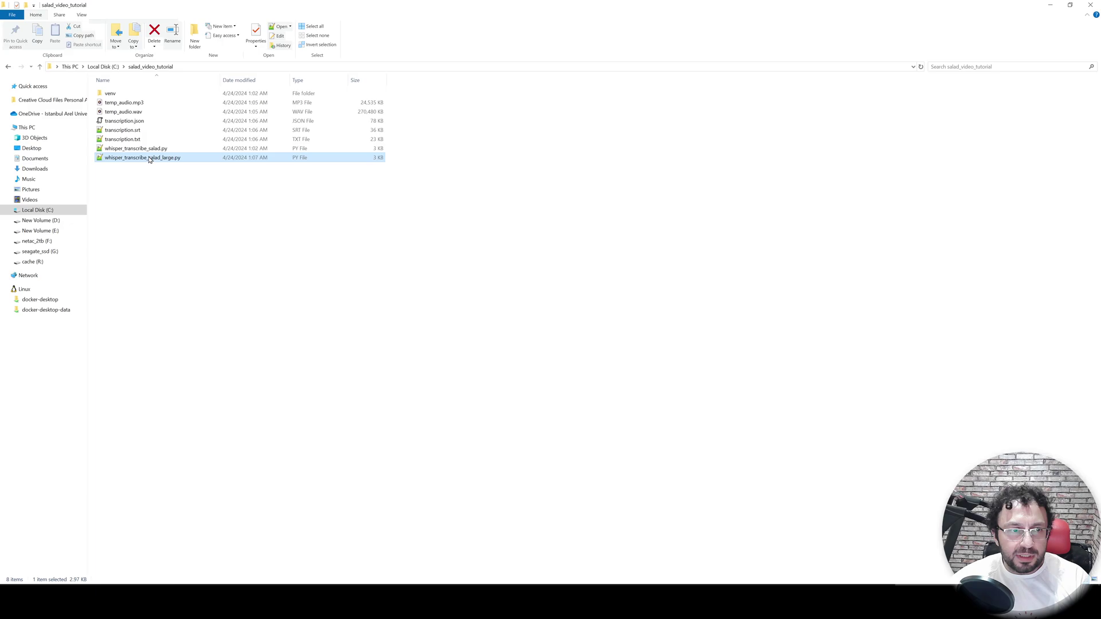
Step: Create a folder named large and move whisper_transcribe_salad_large.py into it
right_click(133, 188)
mouse_move(182, 347)
left_click(261, 347)
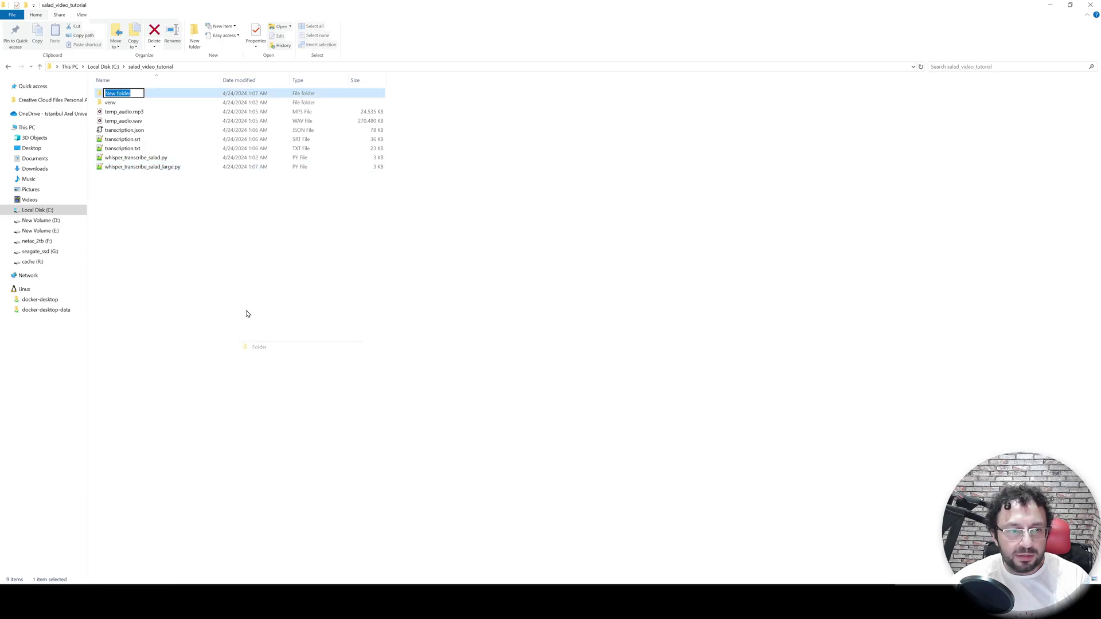
type("large_")
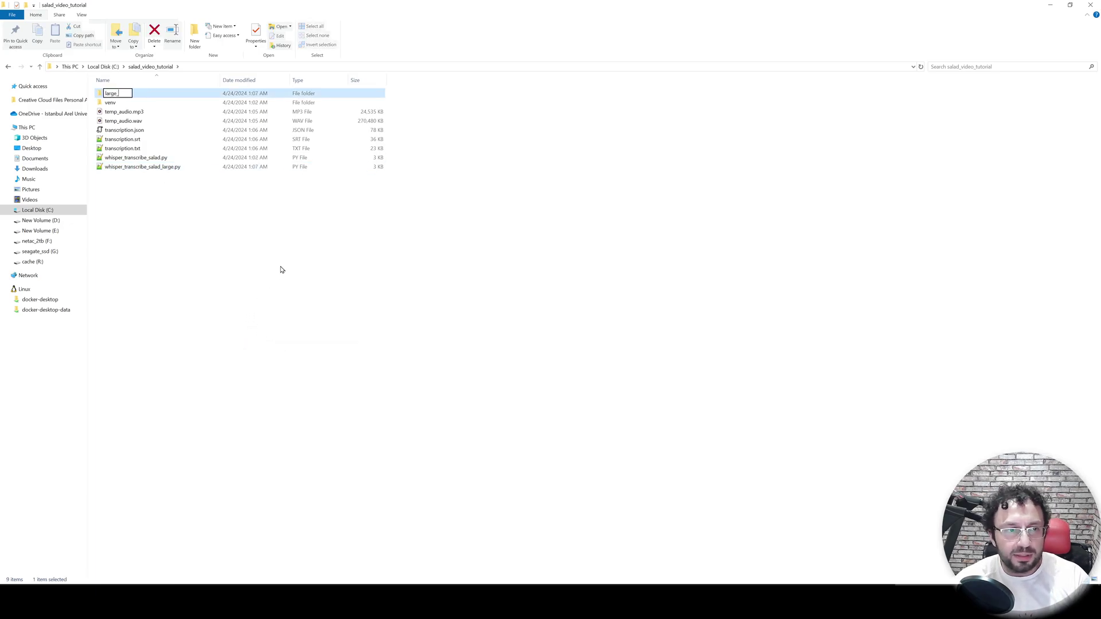
left_click(136, 177)
left_click_drag(143, 166, 109, 93)
Step: Open the large folder and launch a Command Prompt there via cmd
double_click(110, 93)
key("alt+d")
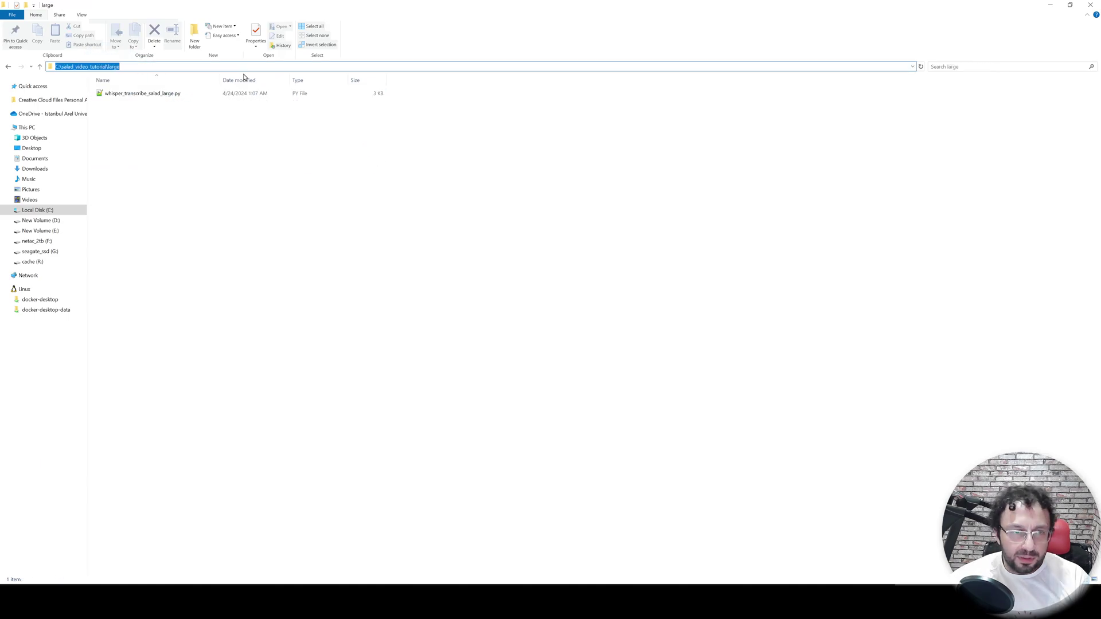
type("cmd")
key("Return")
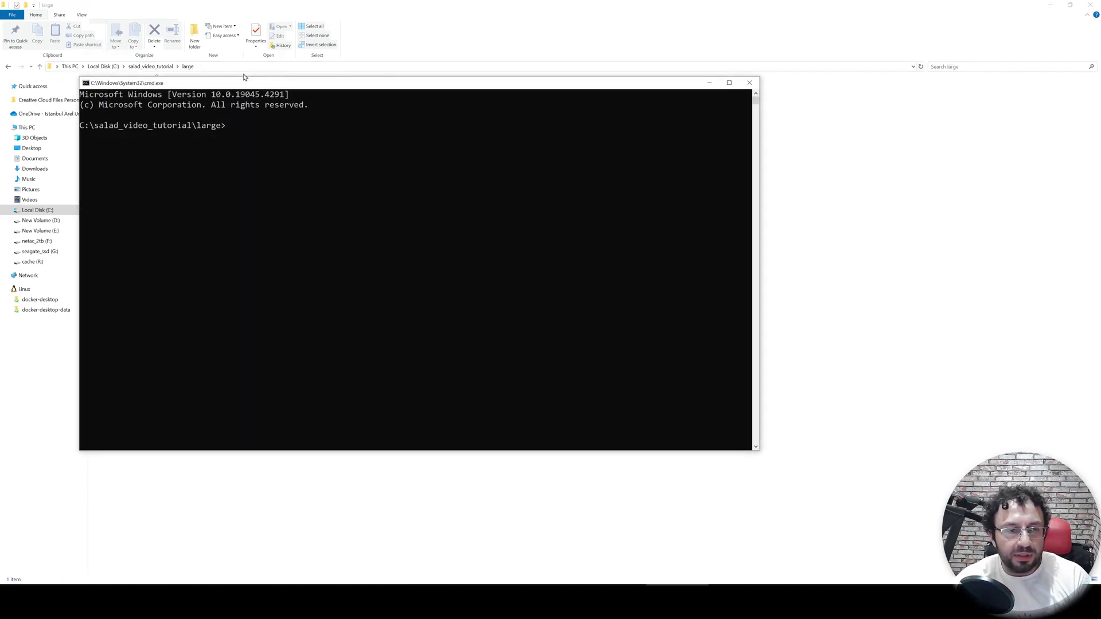
Step: Activate the virtual environment by running activate inside venv\Scripts
type("cd..")
key("Return")
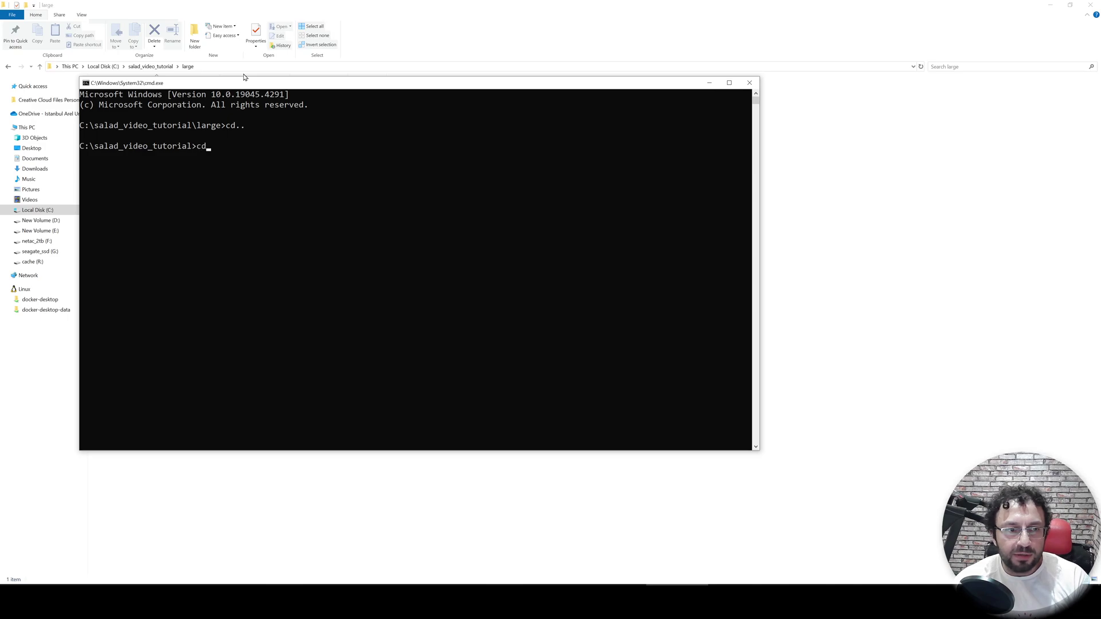
type("cd venv")
key("Return")
type("cd")
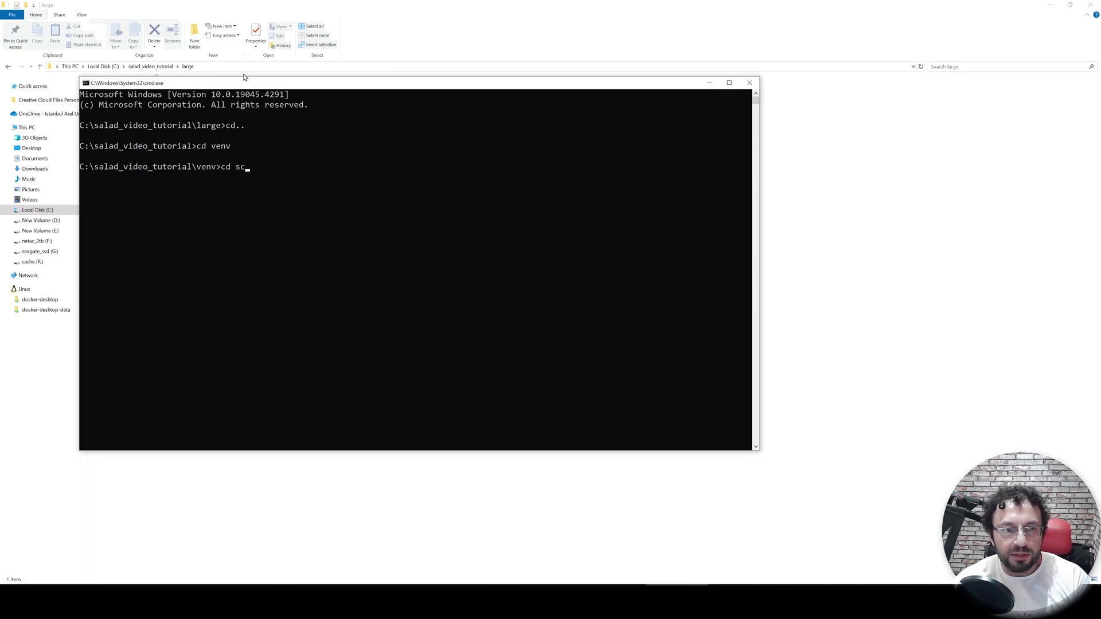
type(" sc")
key("Tab")
key("Return")
type("activate")
key("Return")
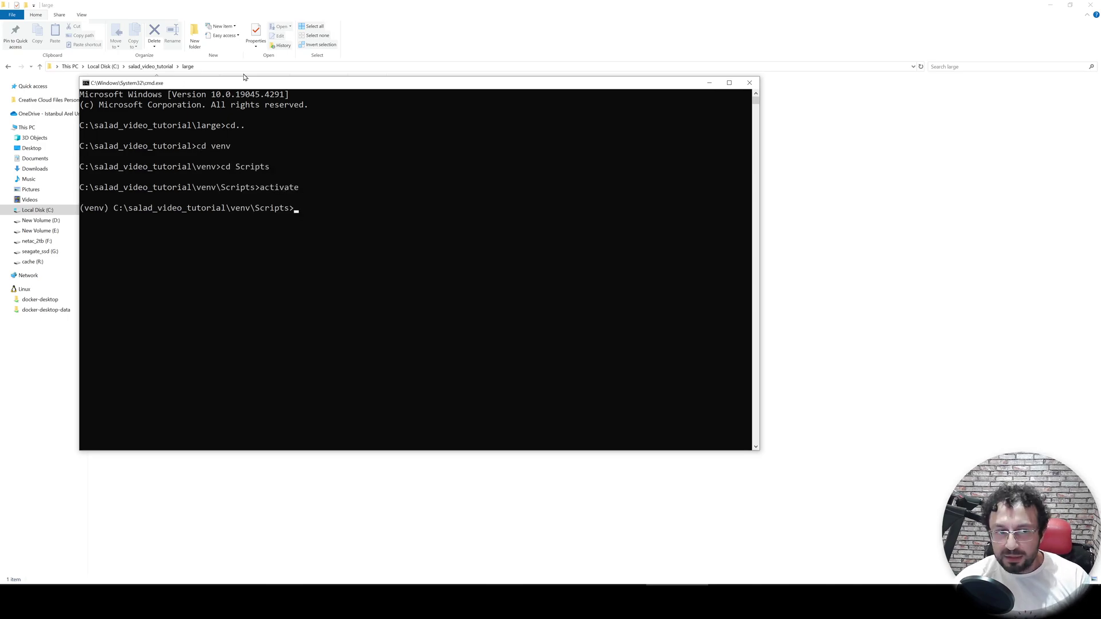
Step: Return to the large folder and run python whisper_transcribe_salad_large.py
type("cd..")
key("Return")
type("cd..")
key("Return")
type("cd")
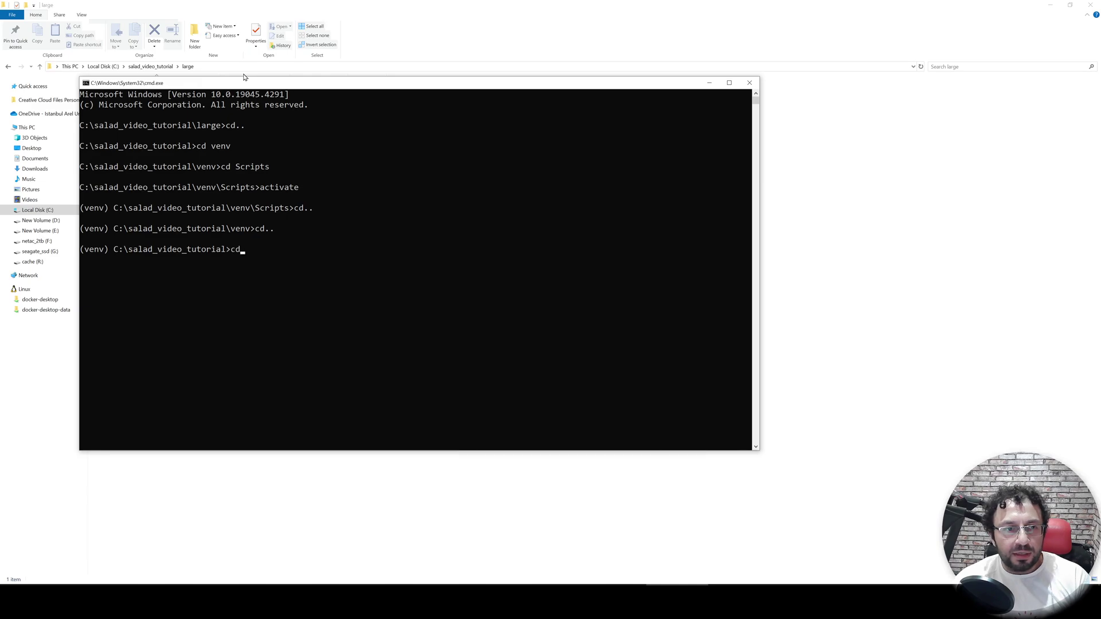
type(" large")
key("Return")
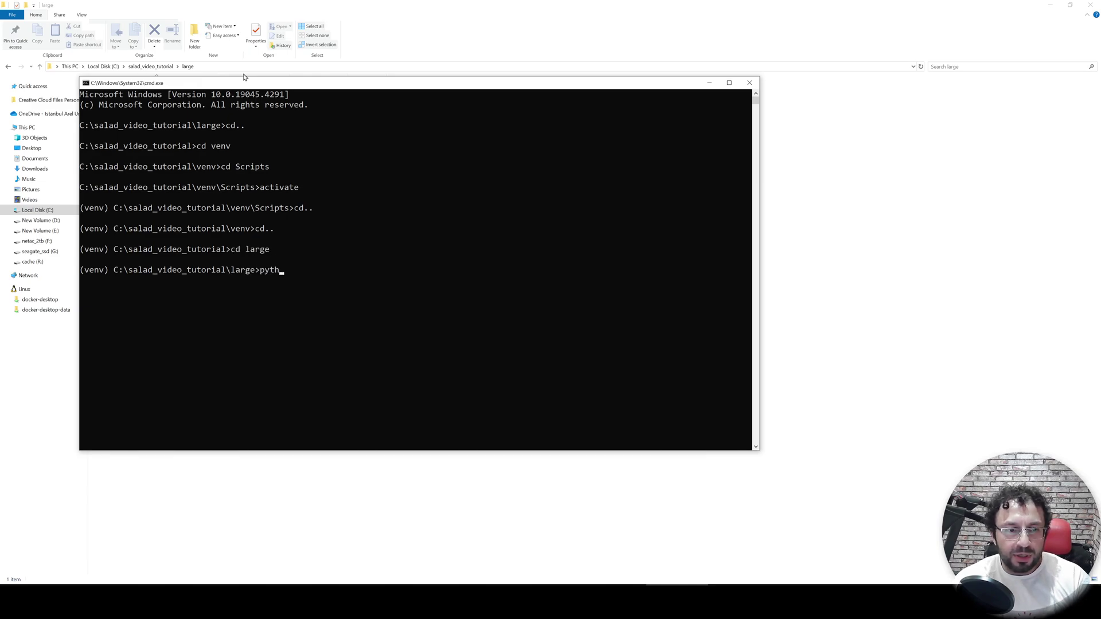
type("python whisper_transcribe_salad_large.py")
key("Return")
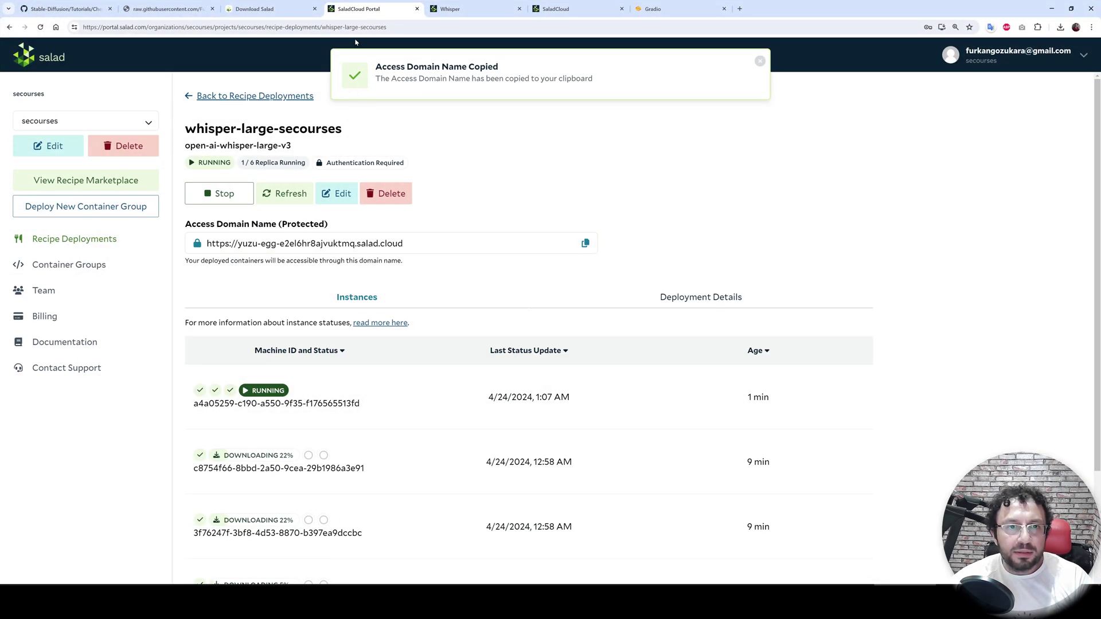
Step: Open the local Gradio app's address in a new browser tab
left_click(659, 9)
left_click(347, 22)
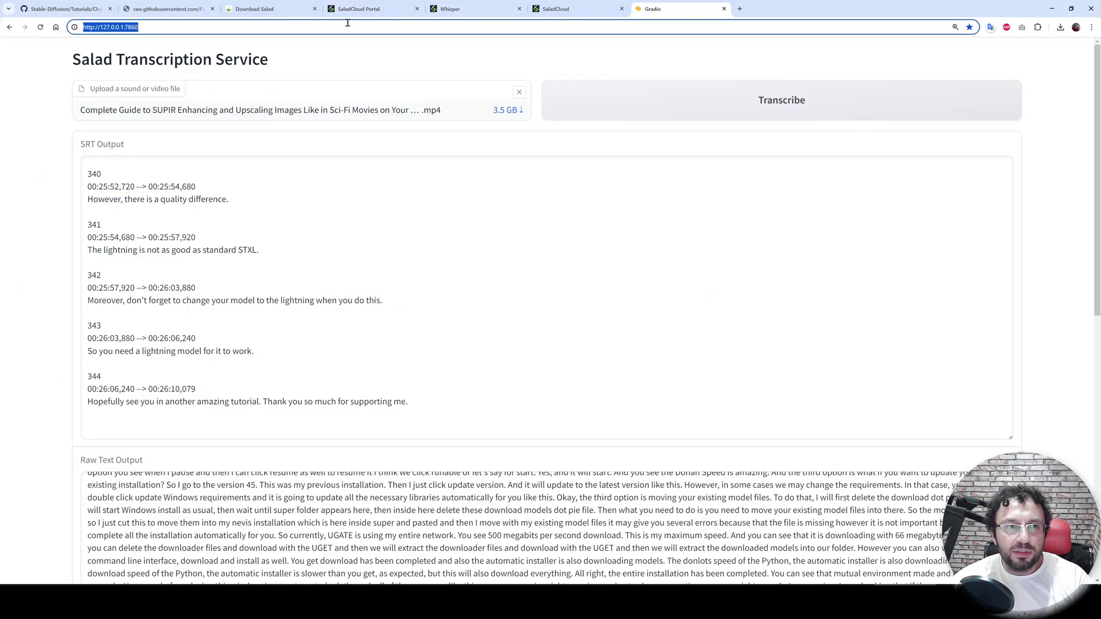
key("ctrl+c")
key("ctrl+t")
key("ctrl+v")
key("Return")
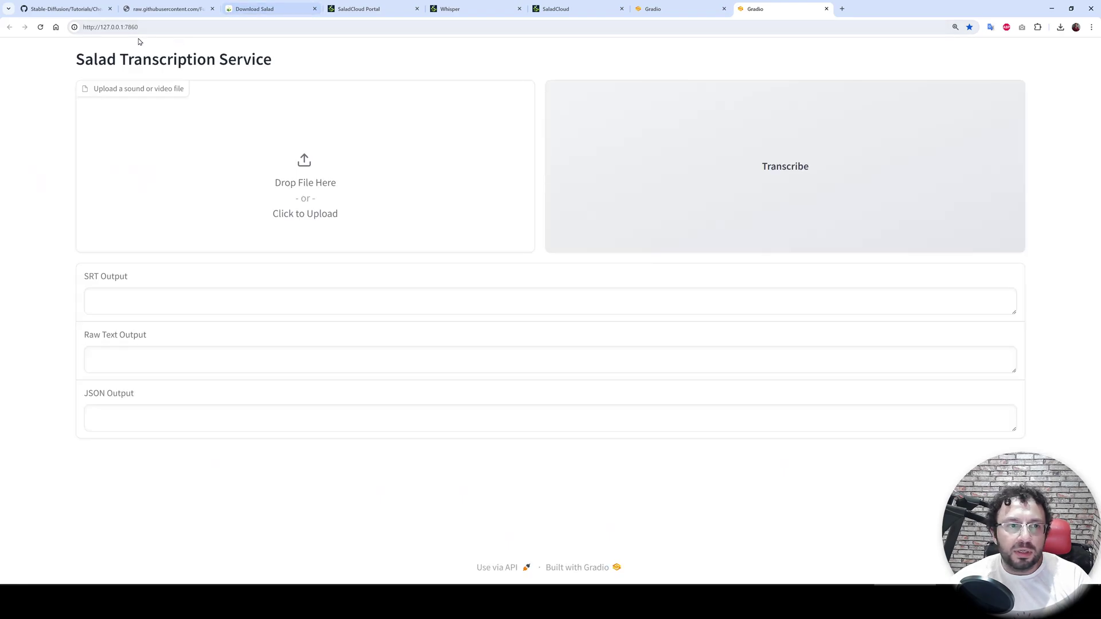
Step: Load the large-model app on port 7861 and review the o6.mp4 transcription results
left_click(136, 27)
key("BackSpace")
type("1")
key("Return")
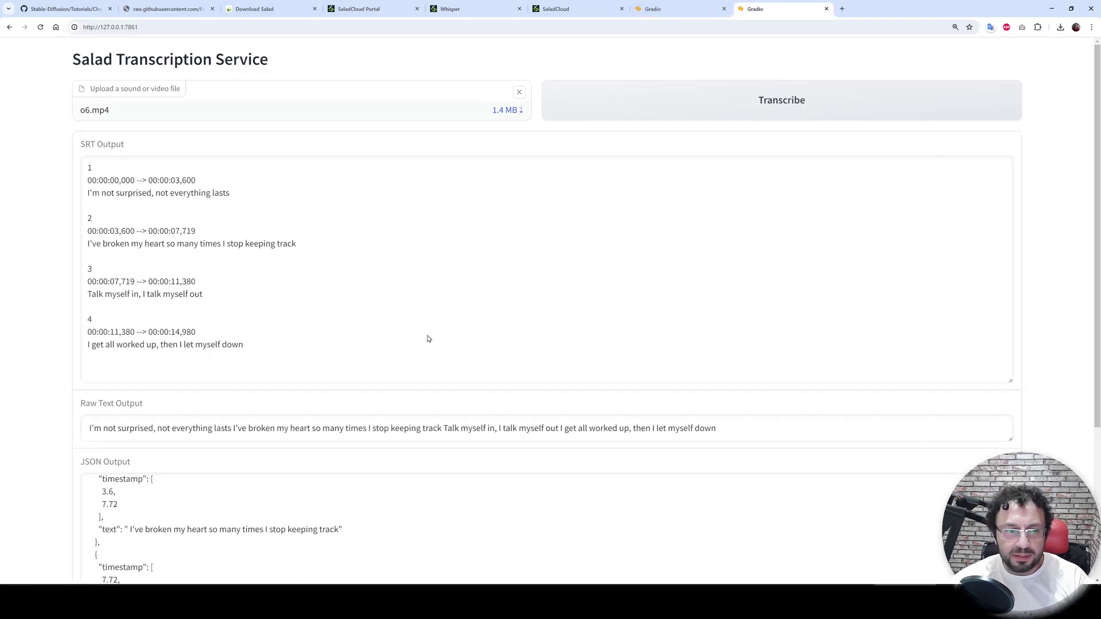
scroll(427, 338, "down", 4)
scroll(423, 442, "up", 8)
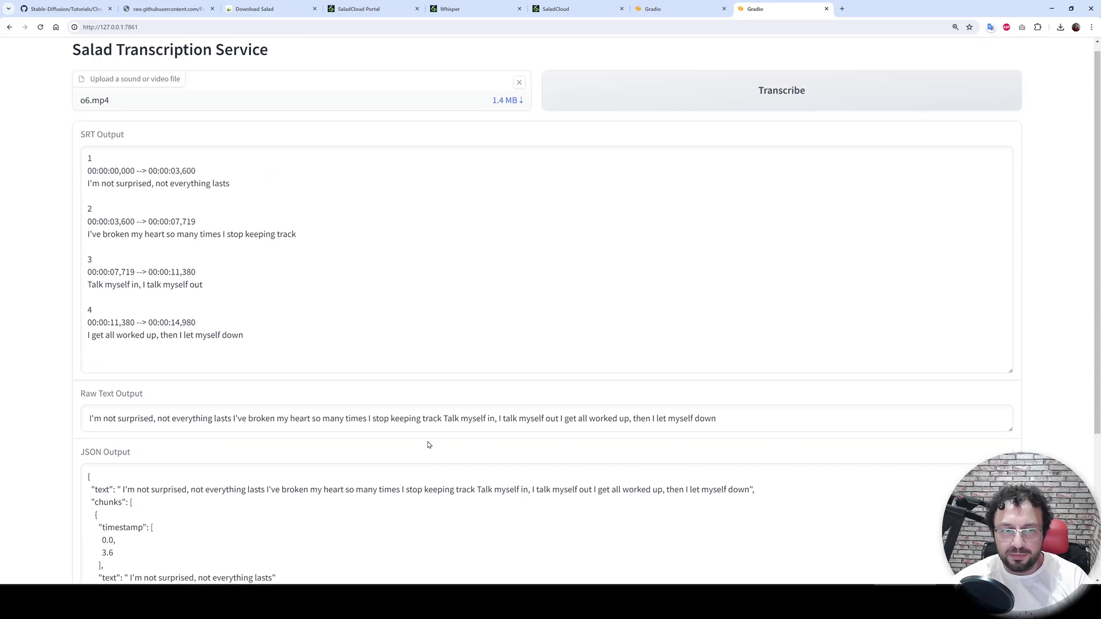
scroll(427, 445, "up", 1)
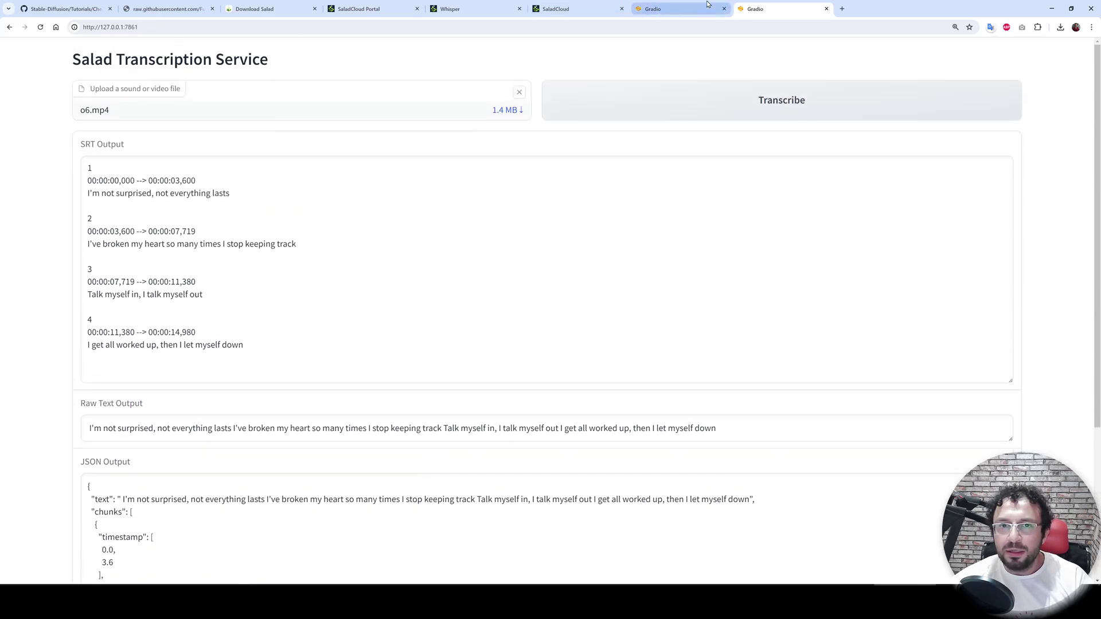
left_click(358, 8)
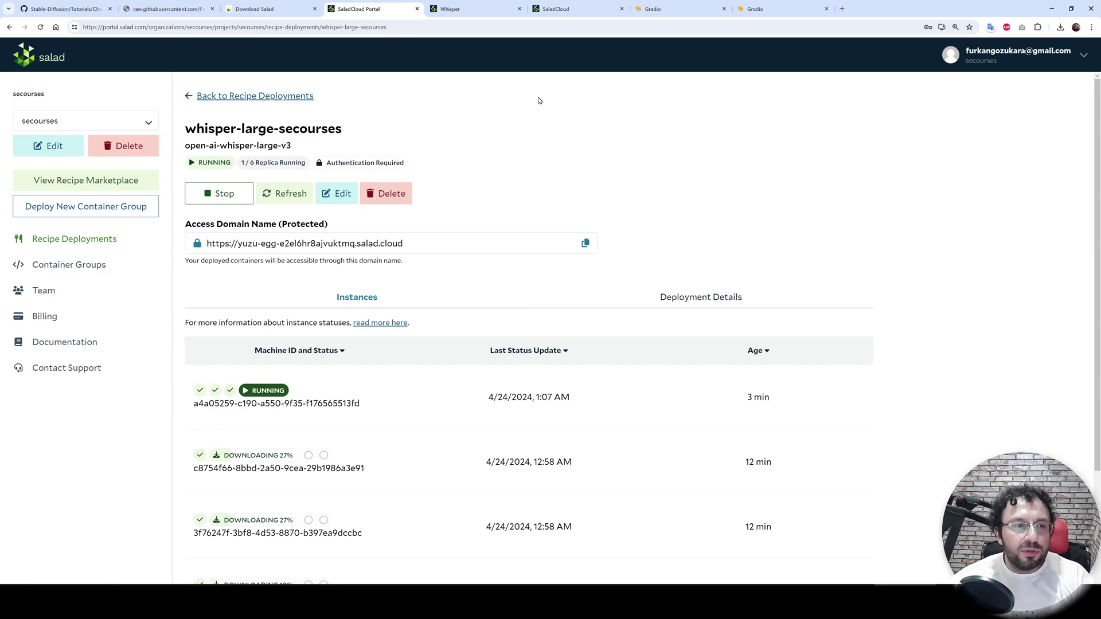
Step: Return to Recipe Deployments, browse the recipe marketplace, and start a new container group
left_click(68, 240)
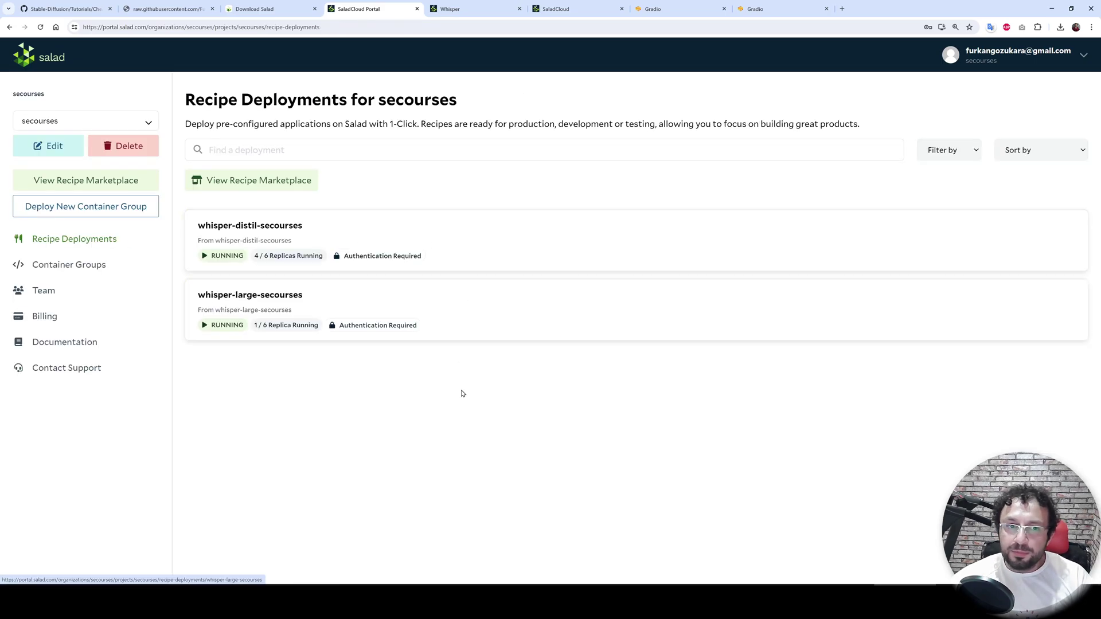
left_click(266, 183)
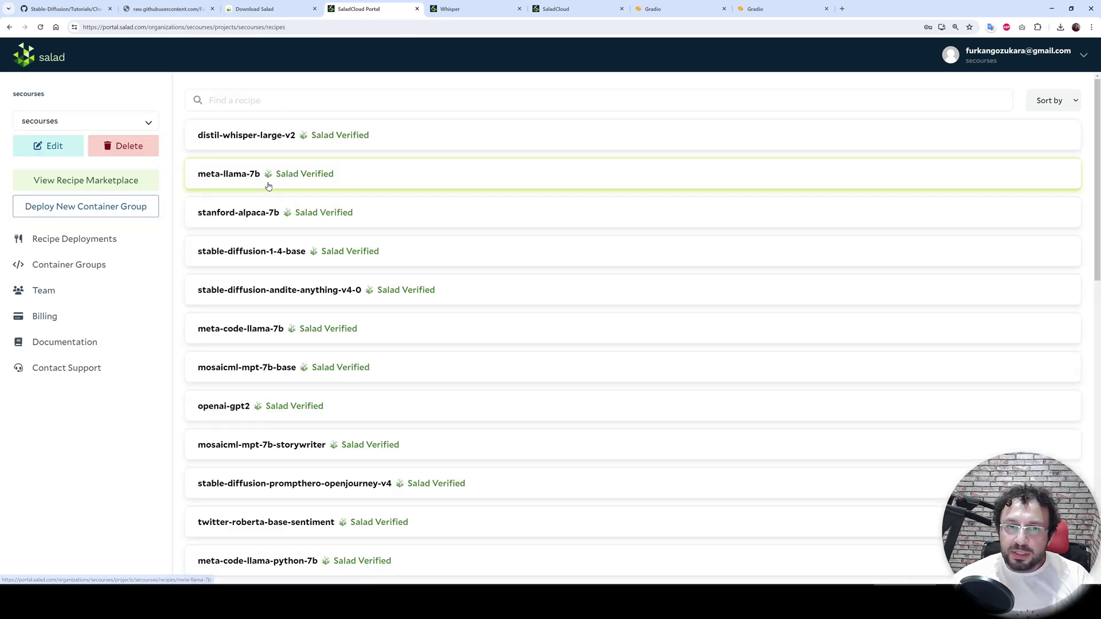
scroll(487, 445, "down", 15)
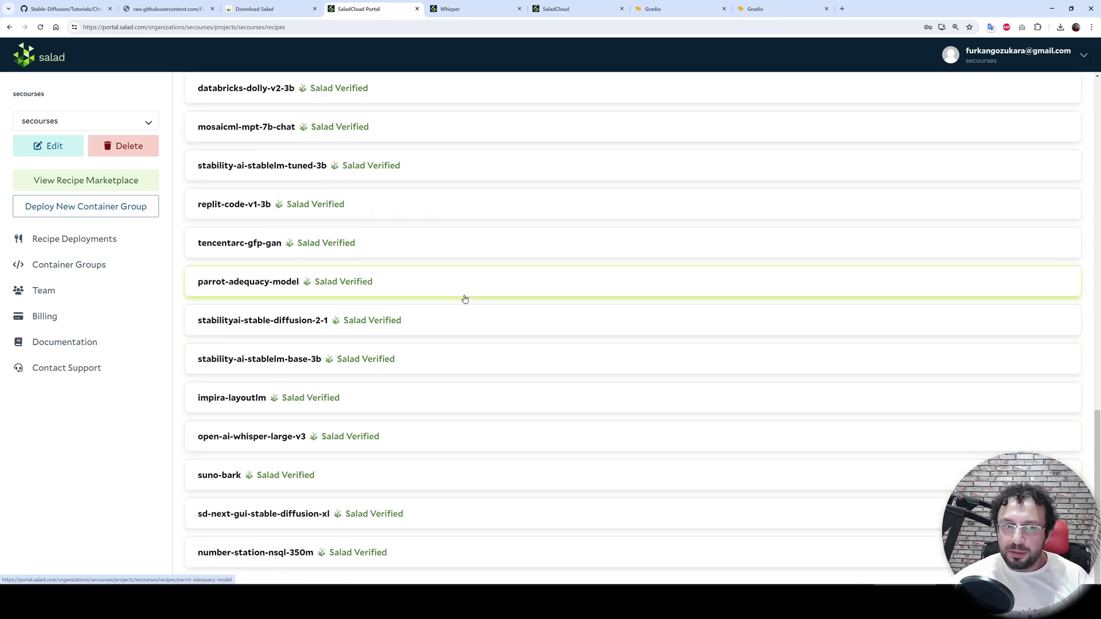
scroll(456, 307, "up", 3)
left_click(123, 207)
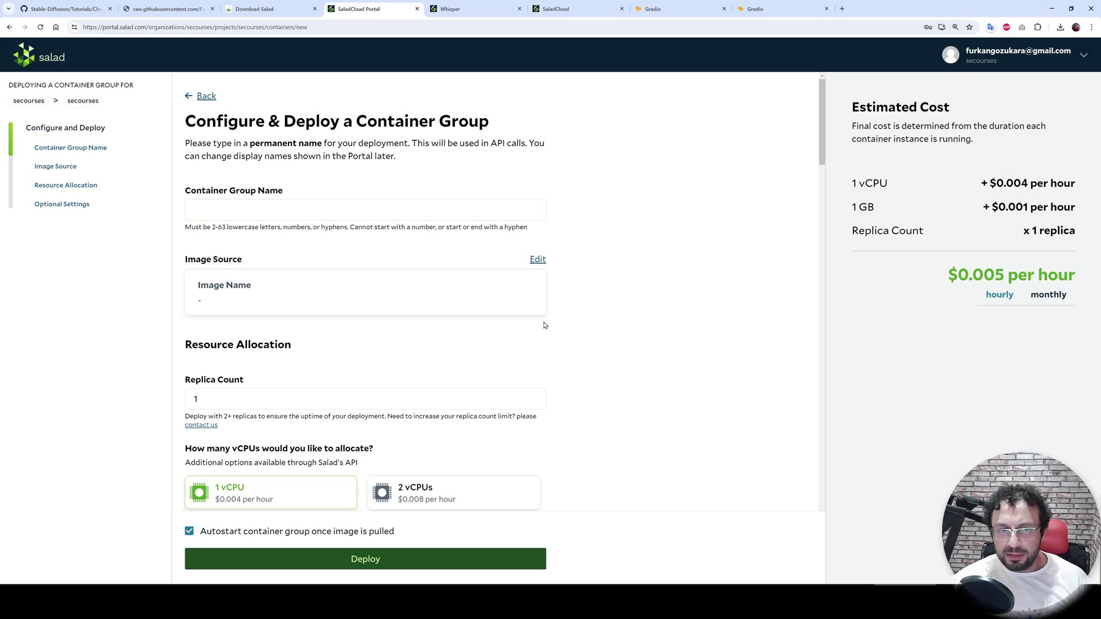
Step: Check the image source settings, then allocate 2 vCPUs and 12 GB of memory
left_click(537, 261)
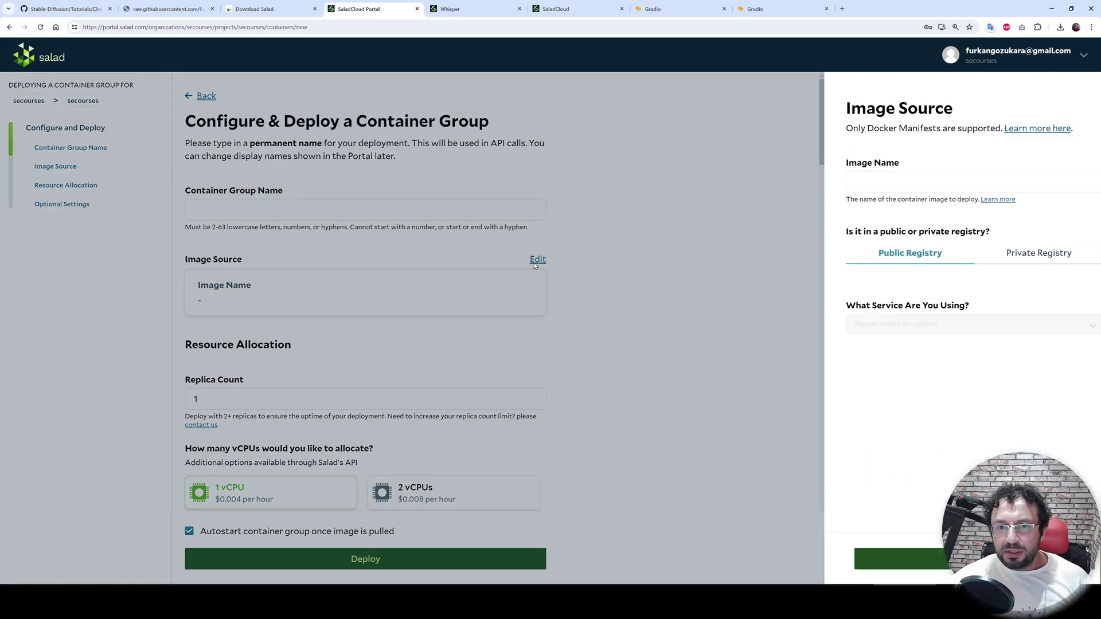
left_click(610, 232)
scroll(366, 386, "down", 3)
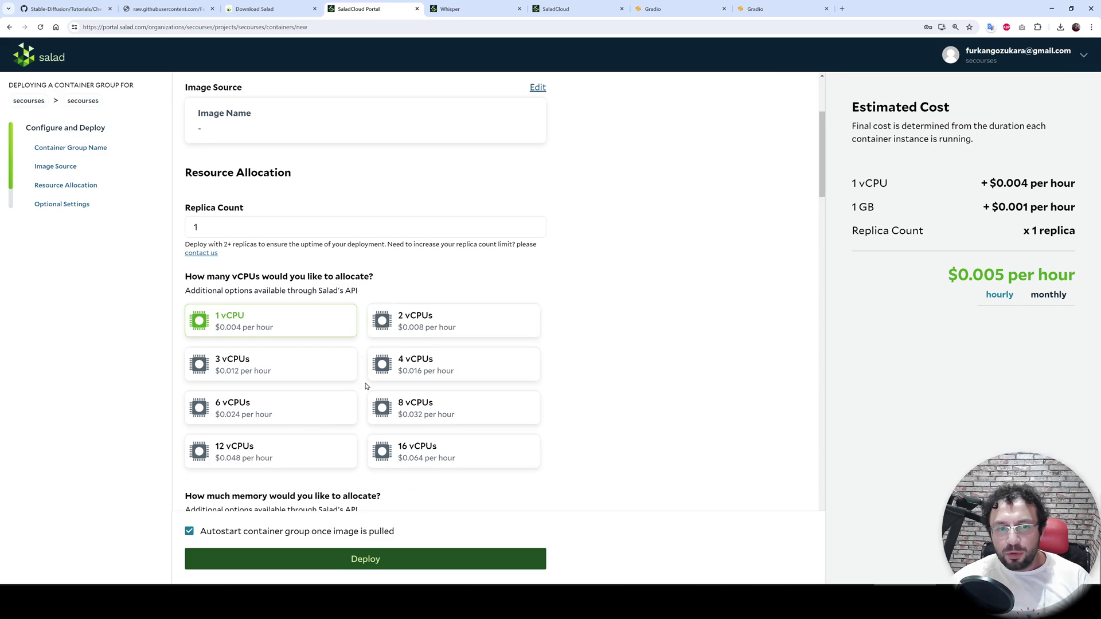
scroll(367, 387, "down", 2)
left_click(432, 241)
scroll(473, 419, "down", 3)
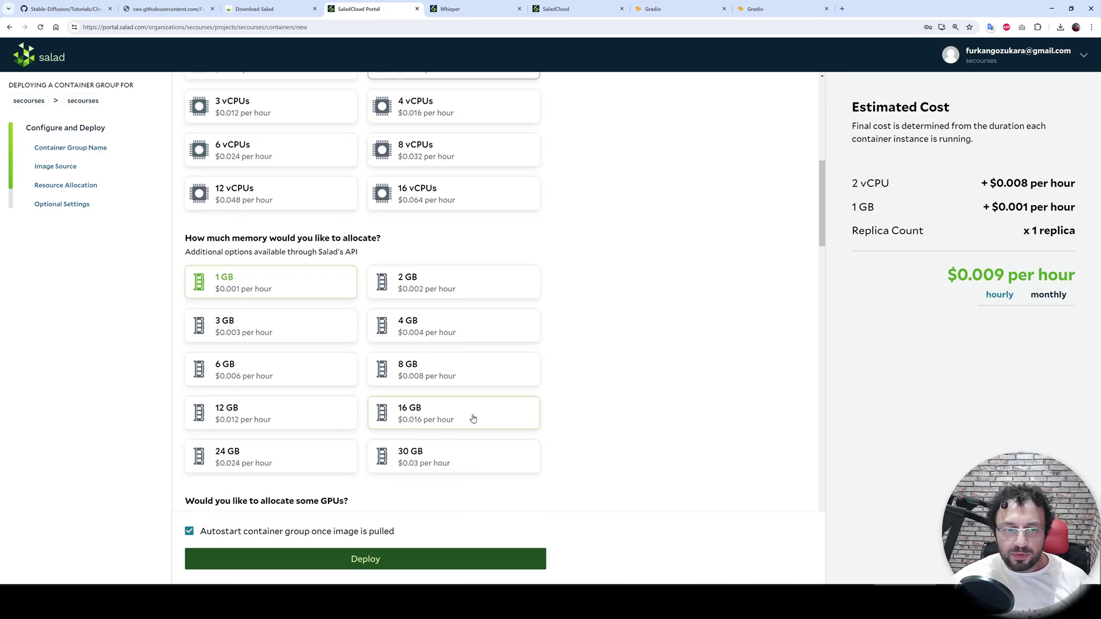
left_click(288, 410)
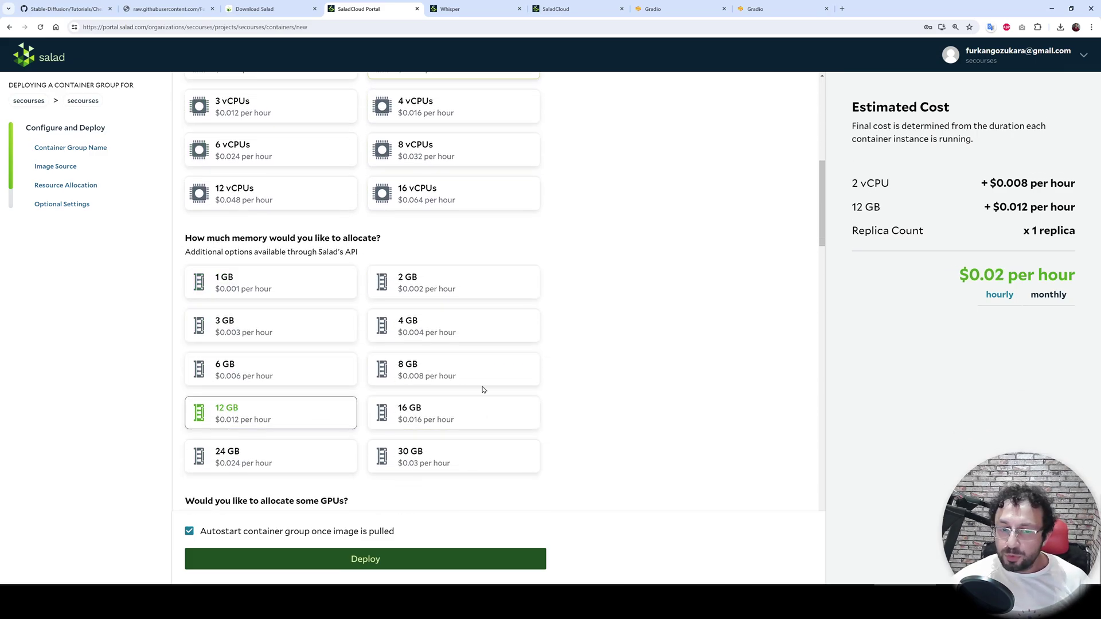
Step: Try RTX 2060 and RTX 3090 GPUs, then deselect both, leaving no GPU
scroll(587, 473, "down", 5)
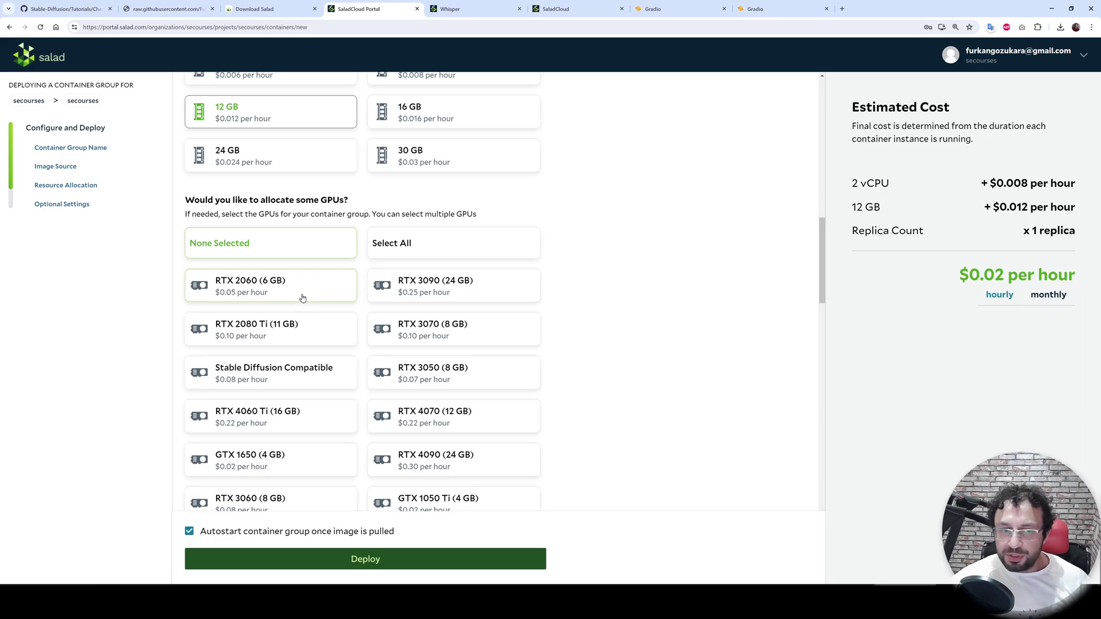
left_click(302, 298)
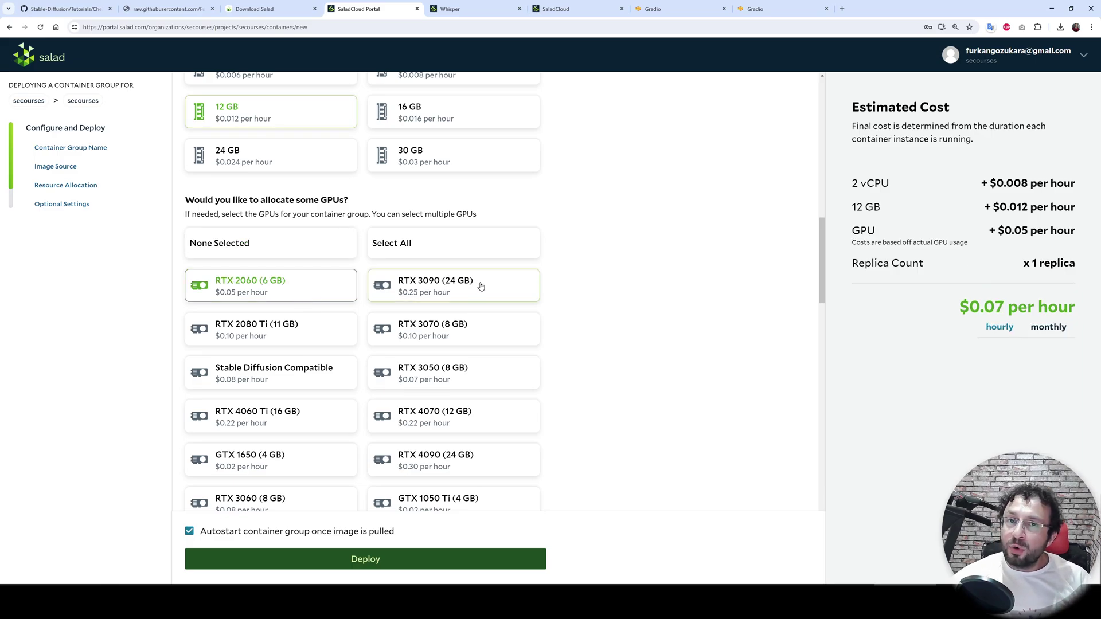
left_click(438, 294)
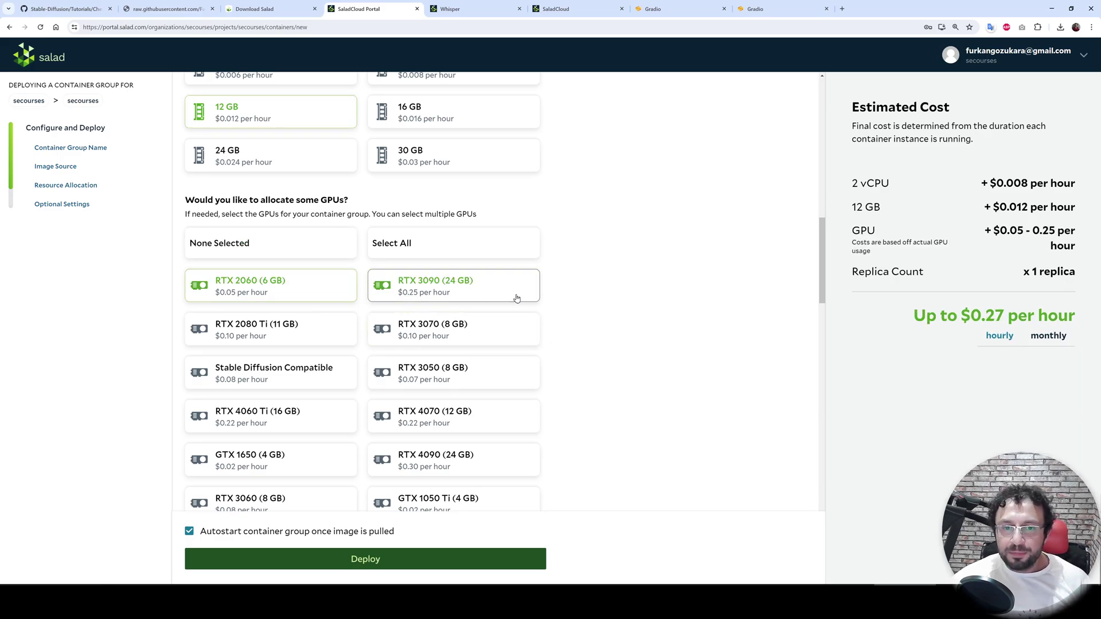
left_click(300, 288)
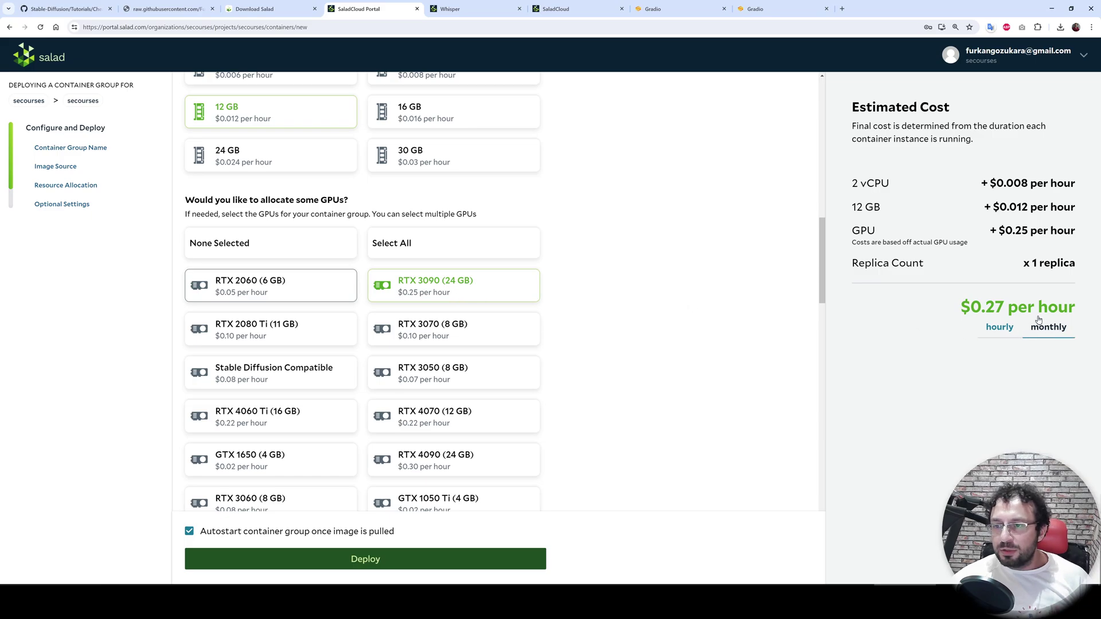
left_click(431, 291)
left_click(295, 290)
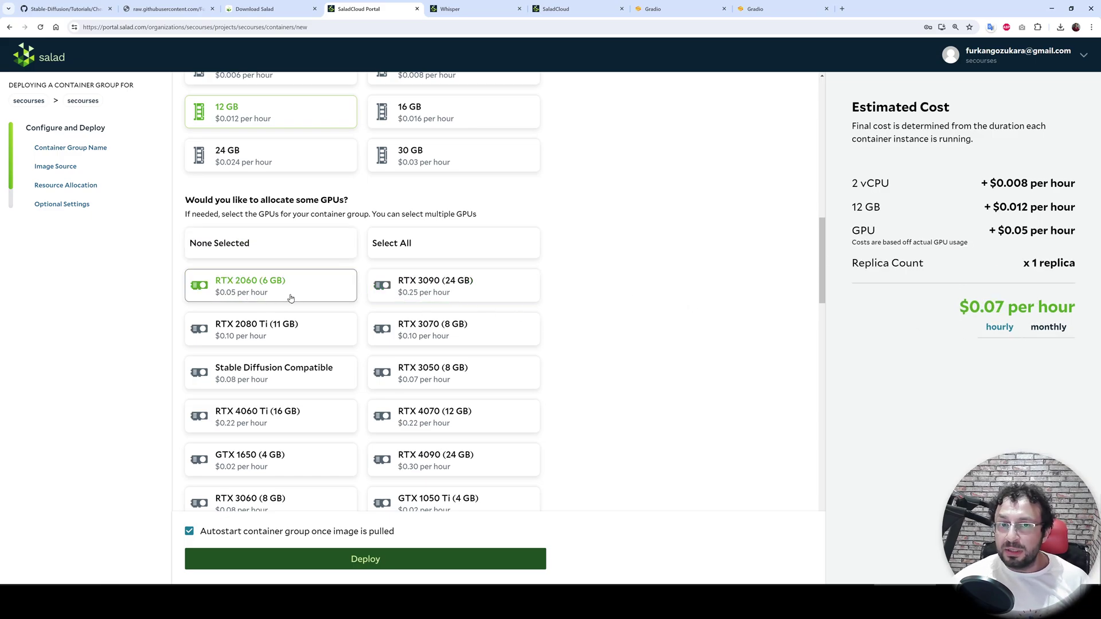
left_click(291, 297)
Step: Set the disk space to 10 GB, bringing the estimate to $0.02 per hour
scroll(477, 396, "down", 5)
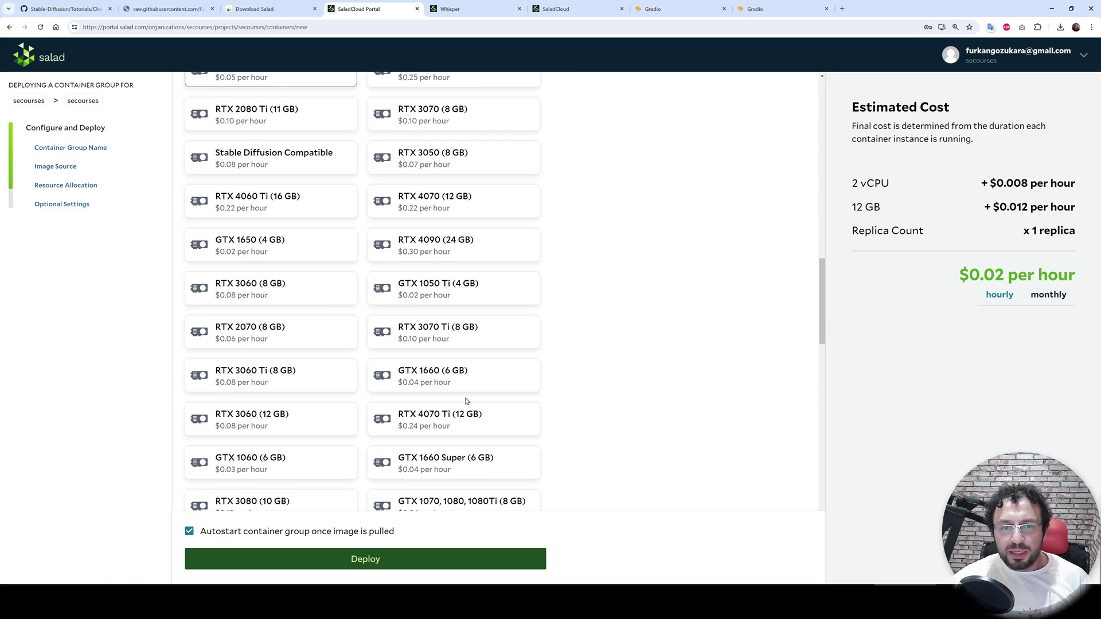
scroll(484, 401, "down", 2)
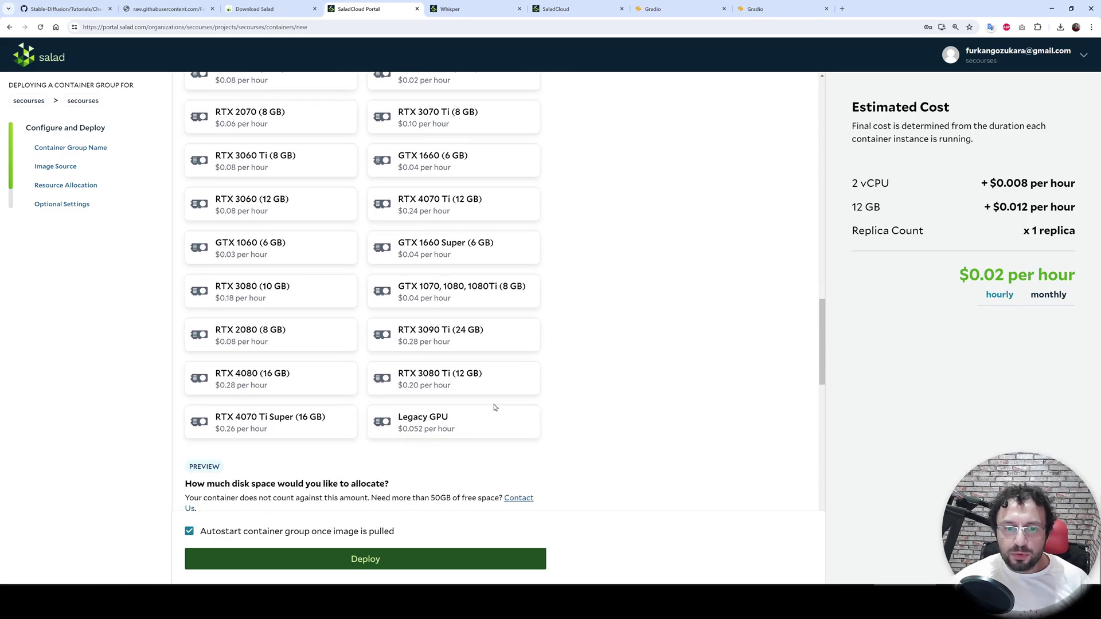
scroll(257, 302, "down", 4)
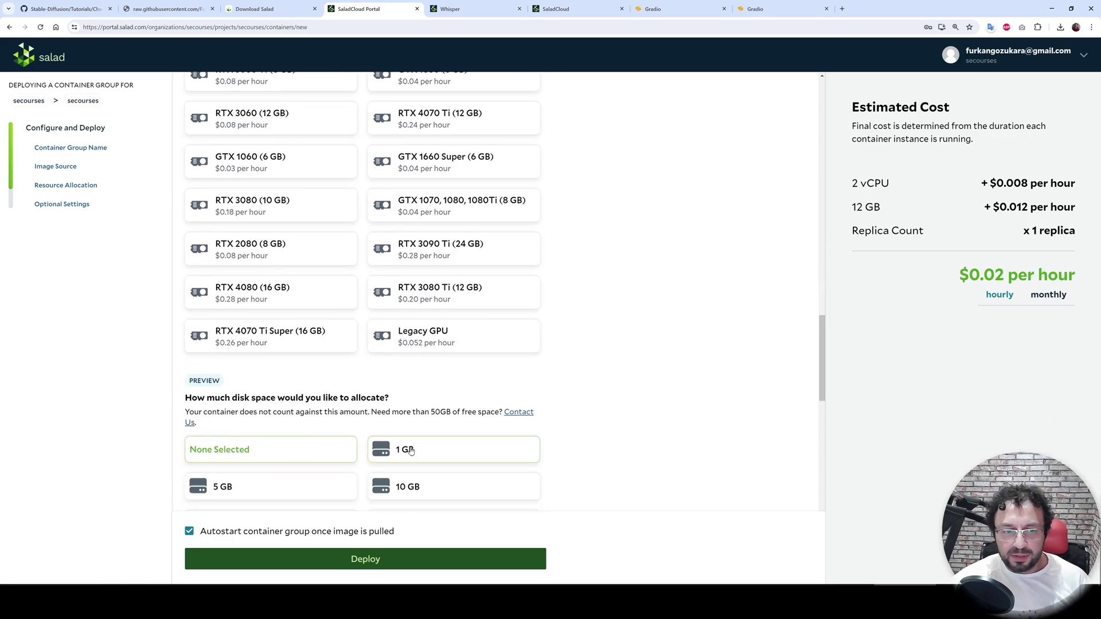
left_click(270, 321)
left_click(507, 290)
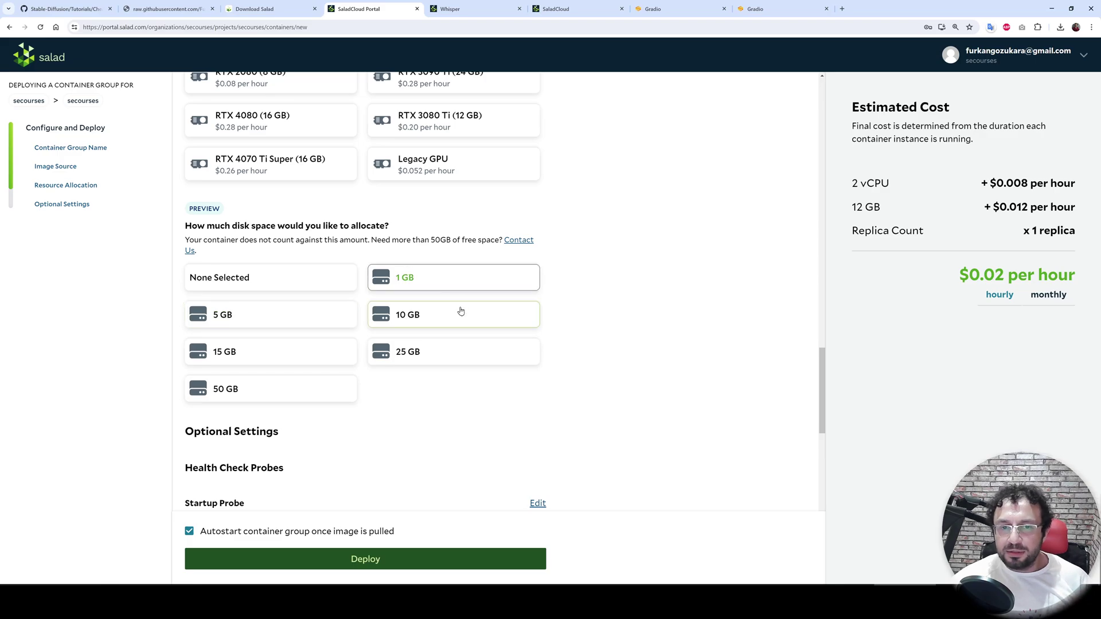
left_click(460, 311)
scroll(411, 427, "down", 8)
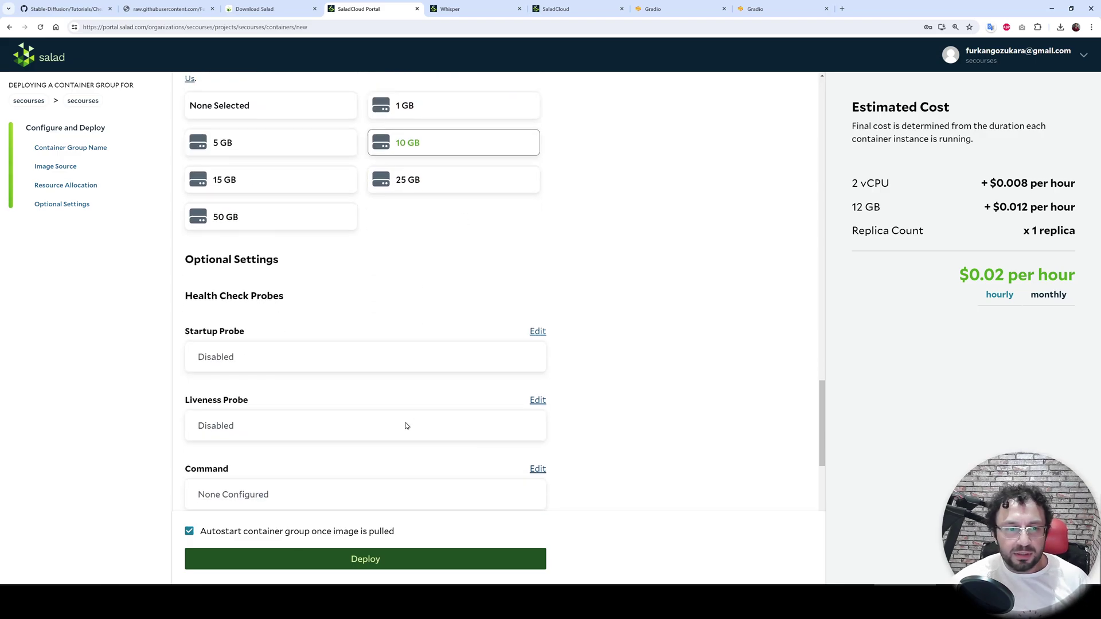
scroll(410, 428, "up", 5)
scroll(411, 430, "up", 15)
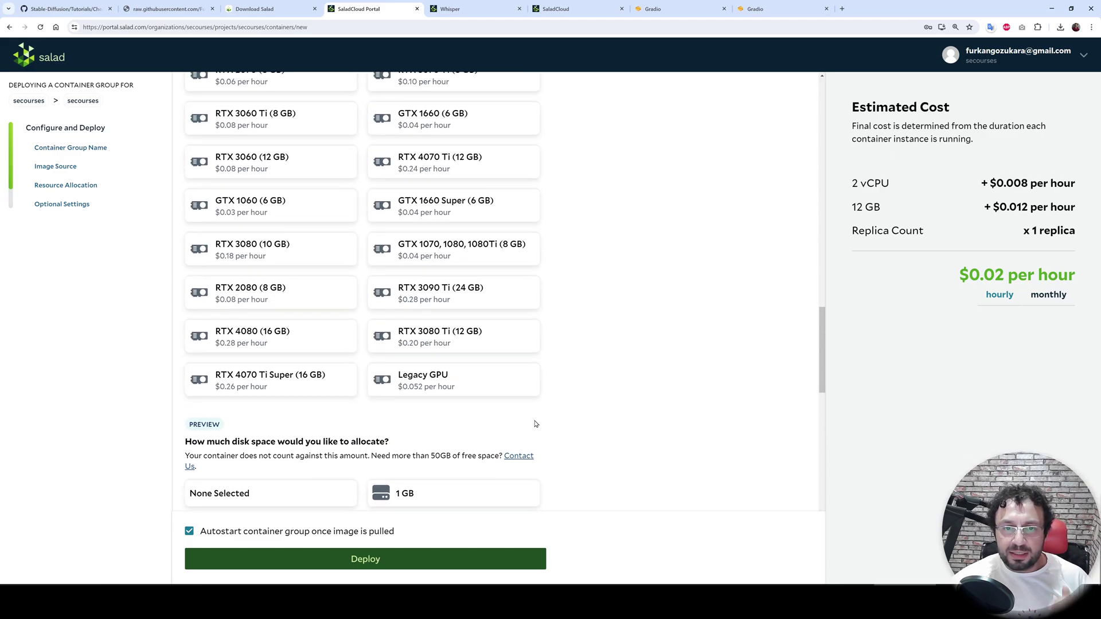